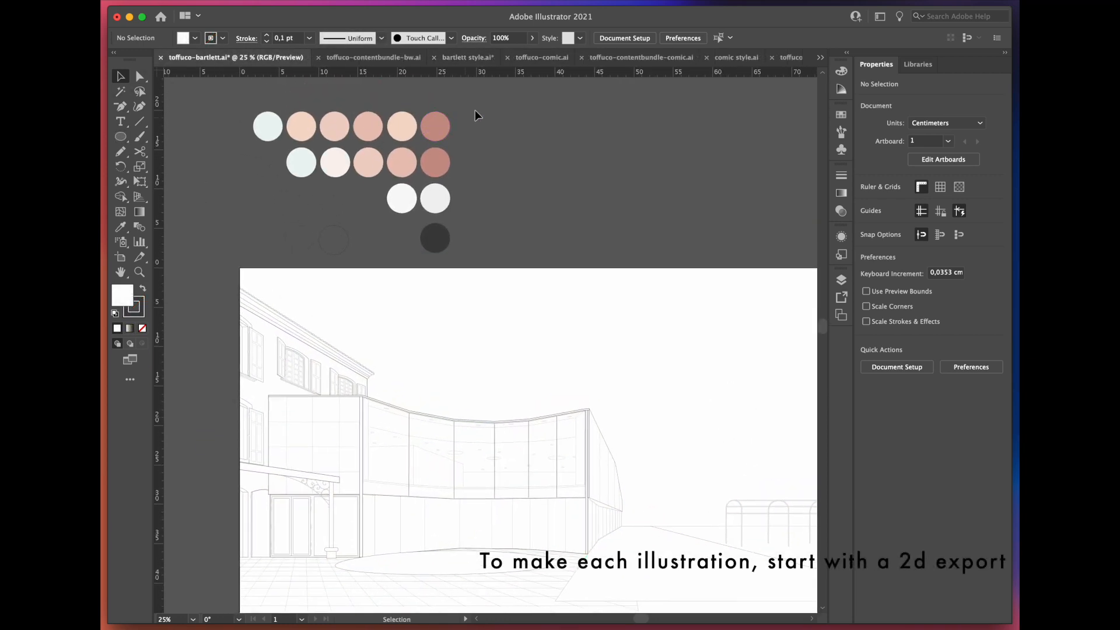
Step: Inspect the white background surface behind the building outlines and the document's layers
drag(242, 254, 587, 208)
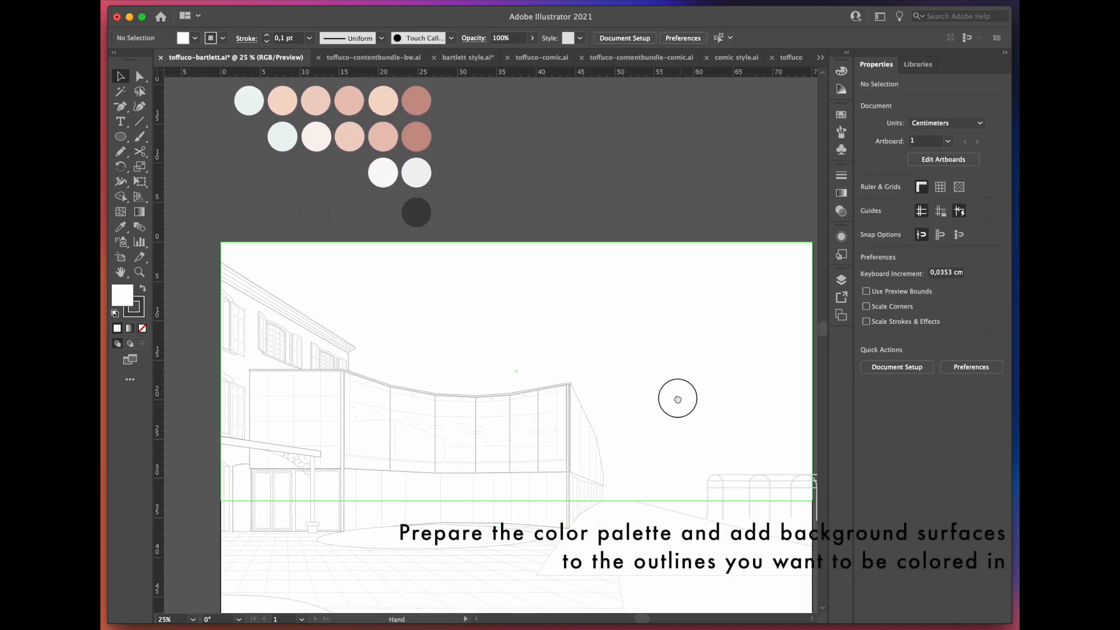
drag(675, 394, 656, 325)
click(630, 353)
drag(278, 436, 282, 582)
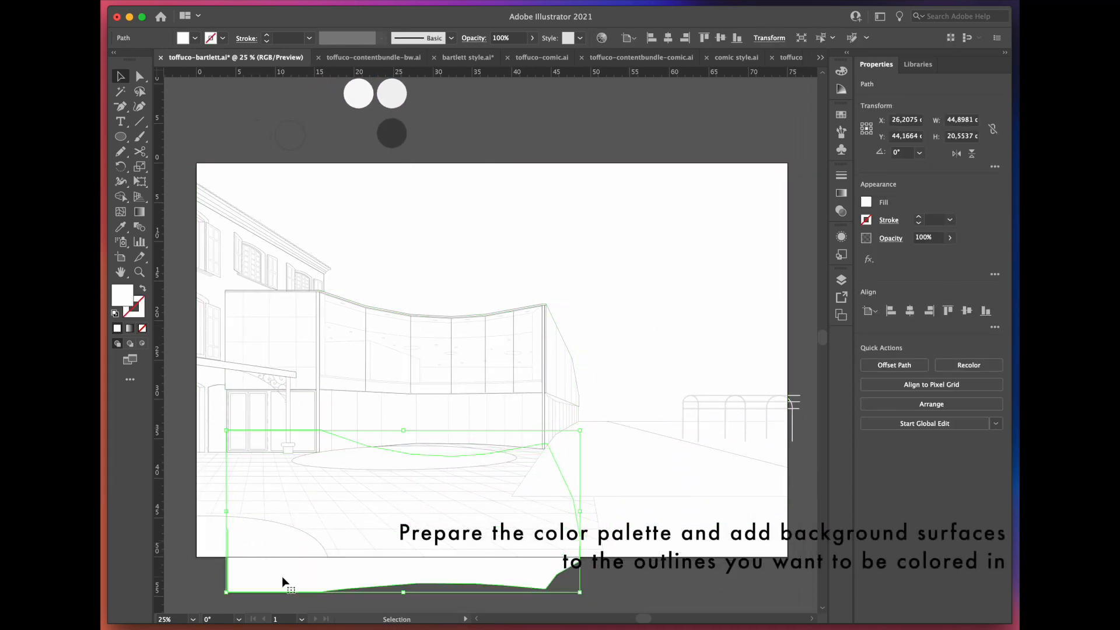
click(840, 279)
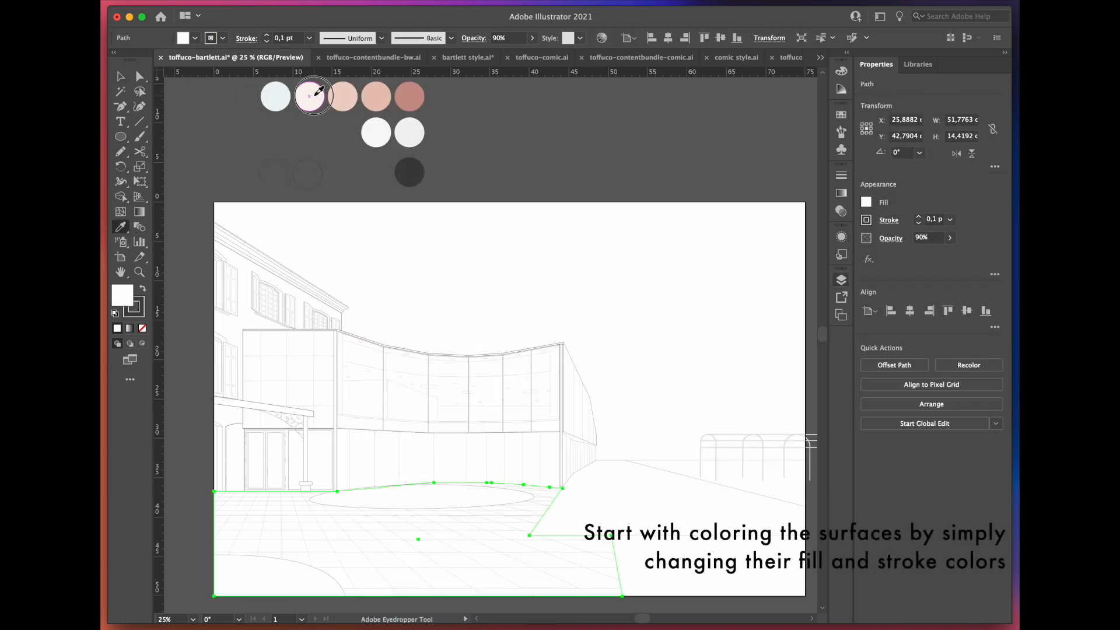
Step: Fill the curved foreground bed with the light pink swatch and copy that fill to the bed in the opposite foreground corner
scroll(502, 350, up, 2)
click(313, 92)
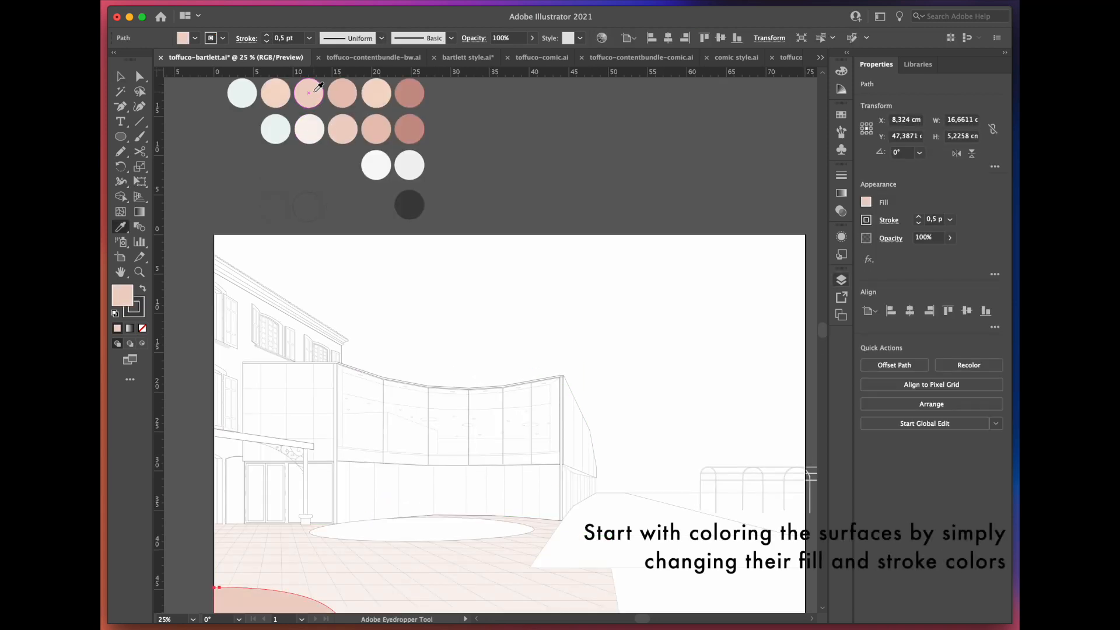
scroll(315, 91, down, 3)
key(v)
click(725, 480)
key(i)
click(304, 469)
Step: Fill the large sloping path beside the building with the very pale pink colour
key(v)
click(654, 398)
click(676, 514)
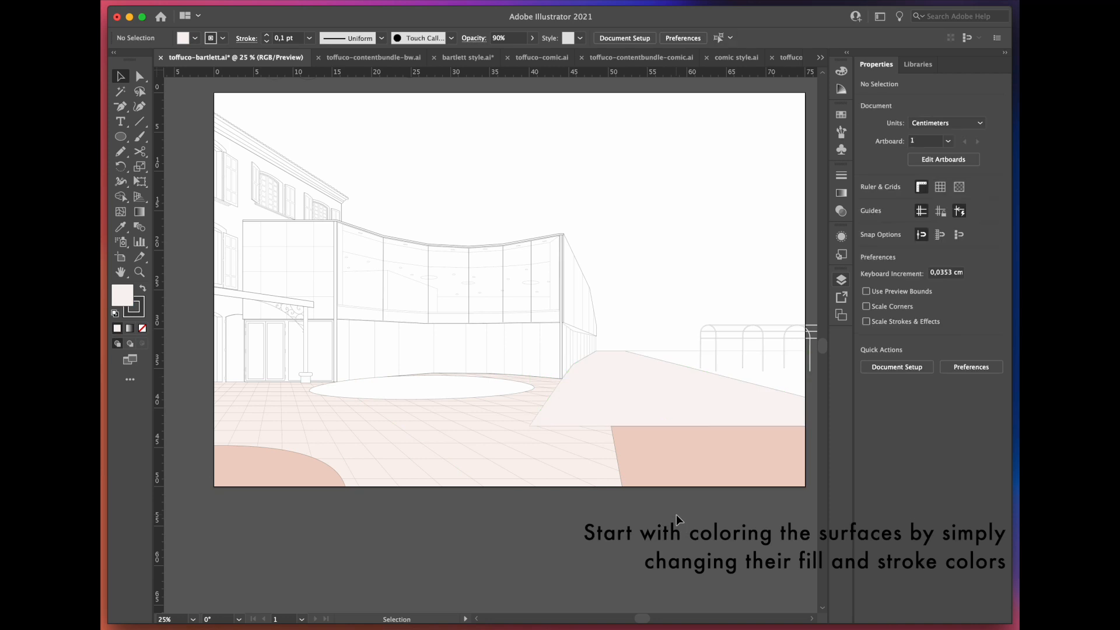
Step: Fill the oval in front of the building with the pink sampled from the foreground bed
scroll(501, 350, up, 3)
click(412, 460)
key(i)
click(222, 531)
Step: Fill the curved lower wall with the off-white swatch and the band beneath the upper windows with the light grey swatch
key(v)
click(380, 429)
key(i)
click(400, 200)
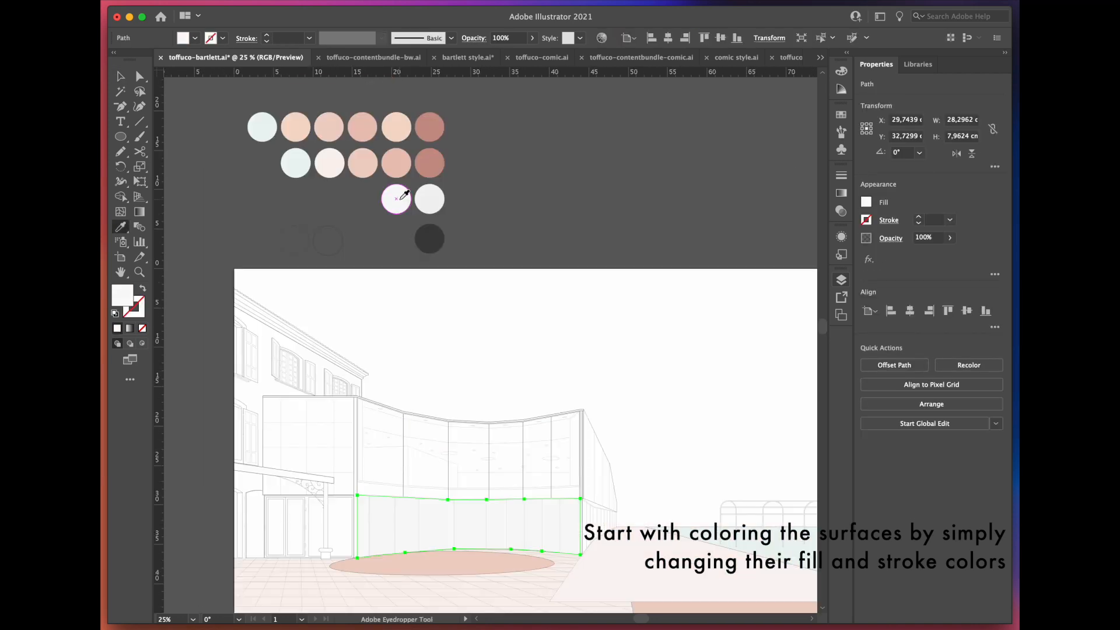
key(v)
click(371, 484)
key(i)
click(425, 204)
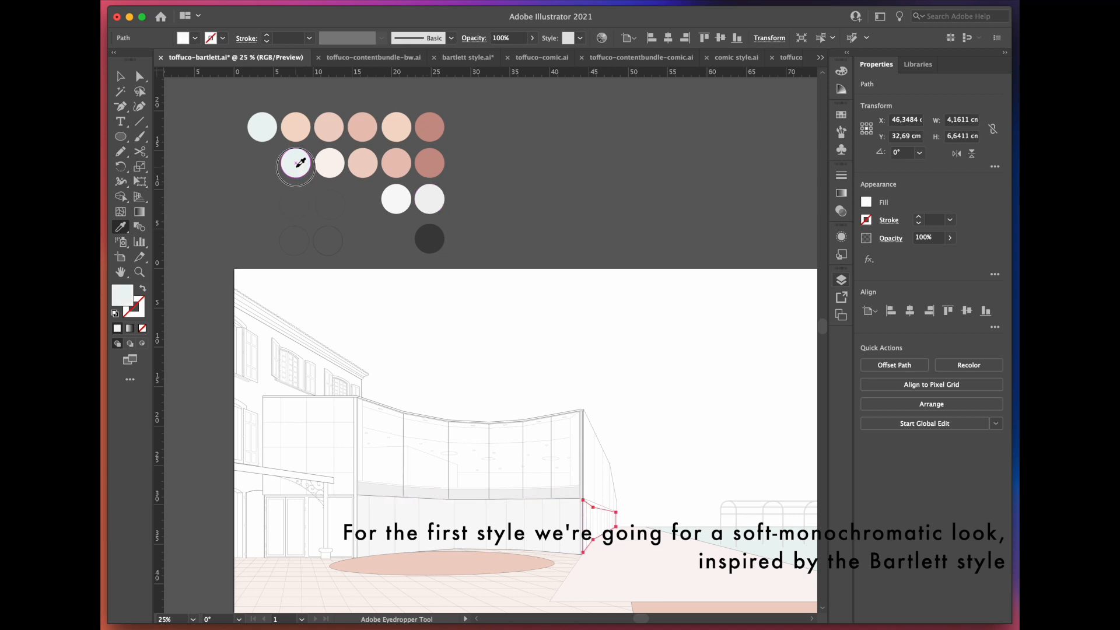
Step: Fill the sky behind the building with the palest pink swatch
click(339, 150)
key(v)
click(485, 353)
click(335, 166)
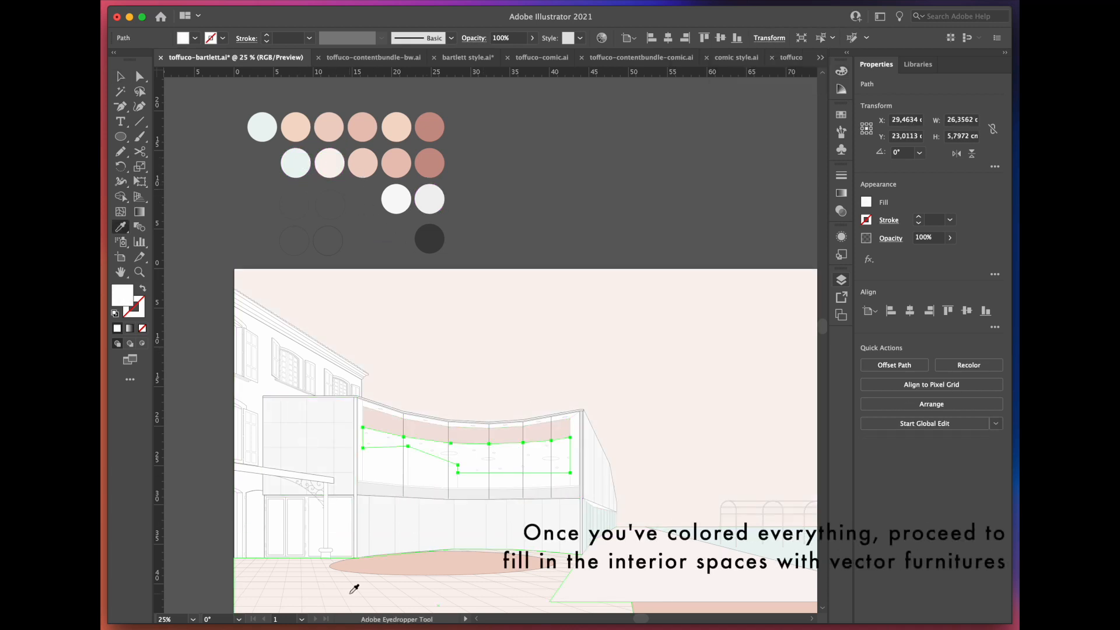
click(354, 589)
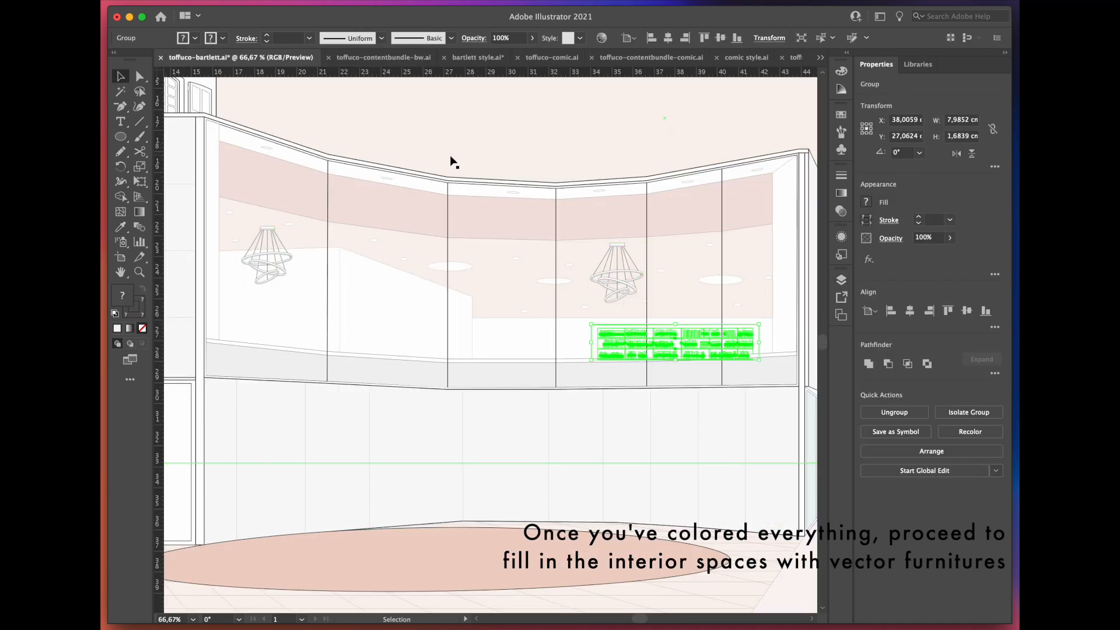
Step: Place the three posters on the interior wall and distort them into the wall's perspective with Free Transform
click(457, 155)
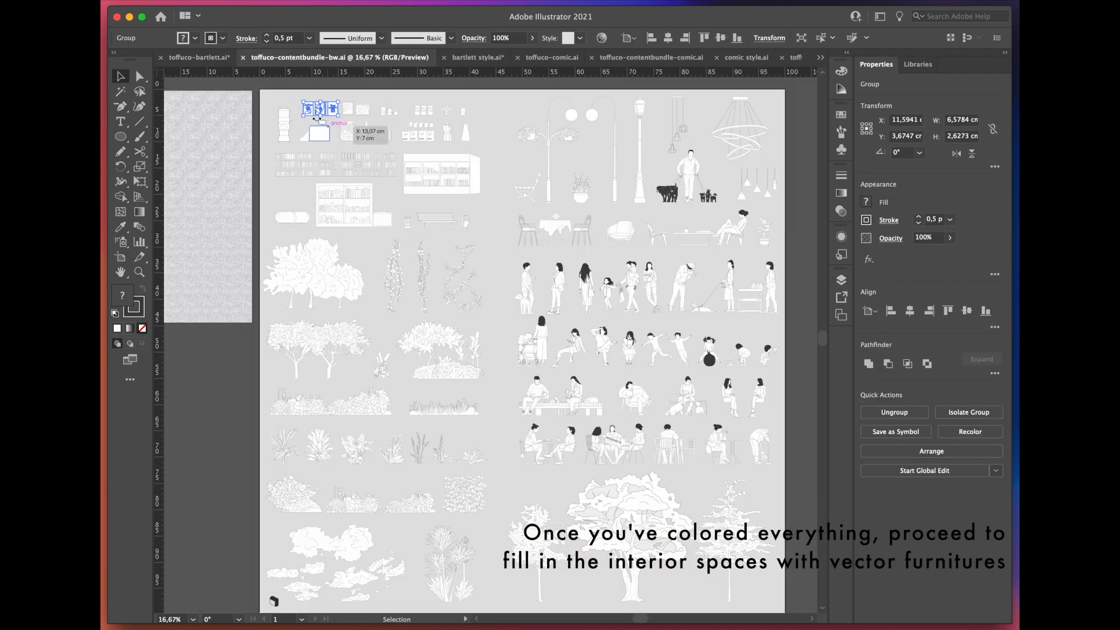
drag(317, 120, 325, 348)
drag(140, 181, 208, 184)
click(197, 163)
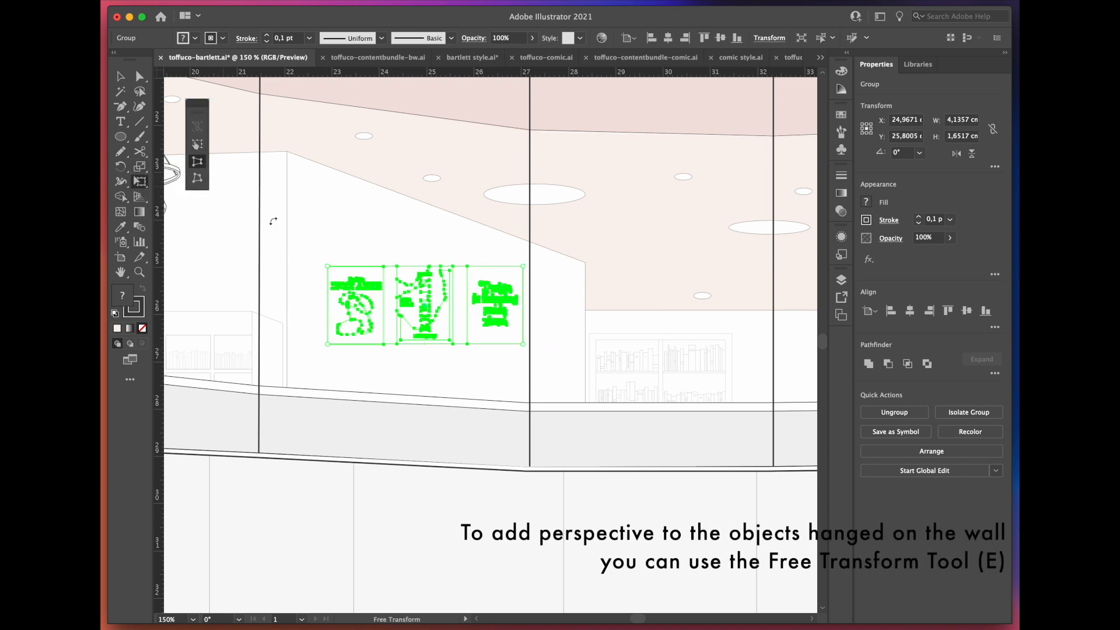
drag(326, 266, 324, 338)
drag(524, 344, 514, 356)
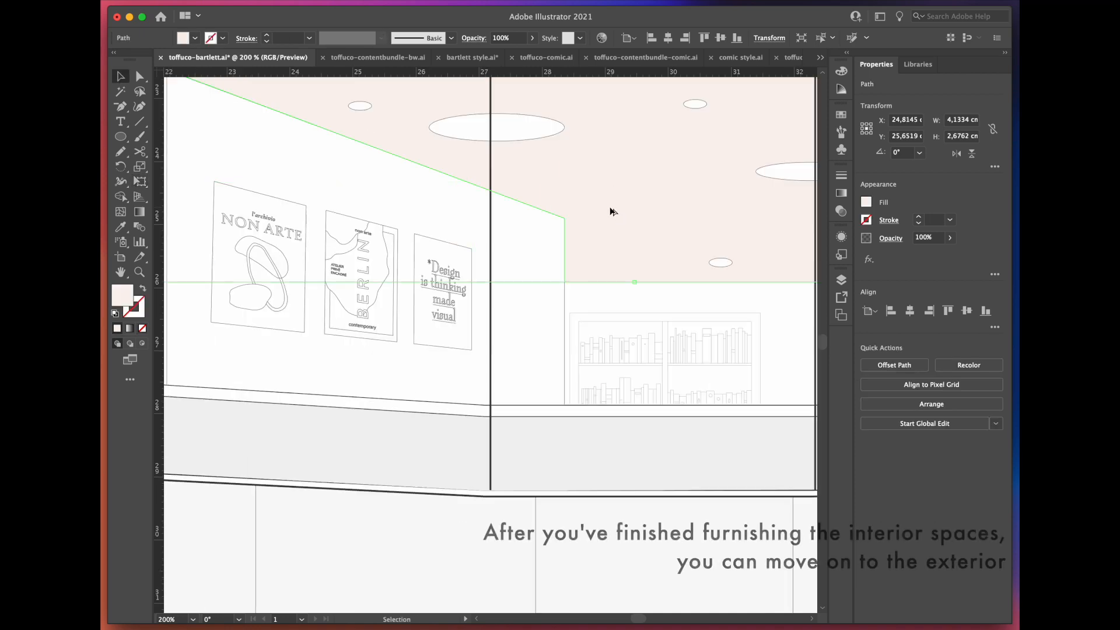
click(585, 336)
Step: Recolour the oval in front of the building with the pale blue of the water area using the Eyedropper
scroll(585, 336, down, 1)
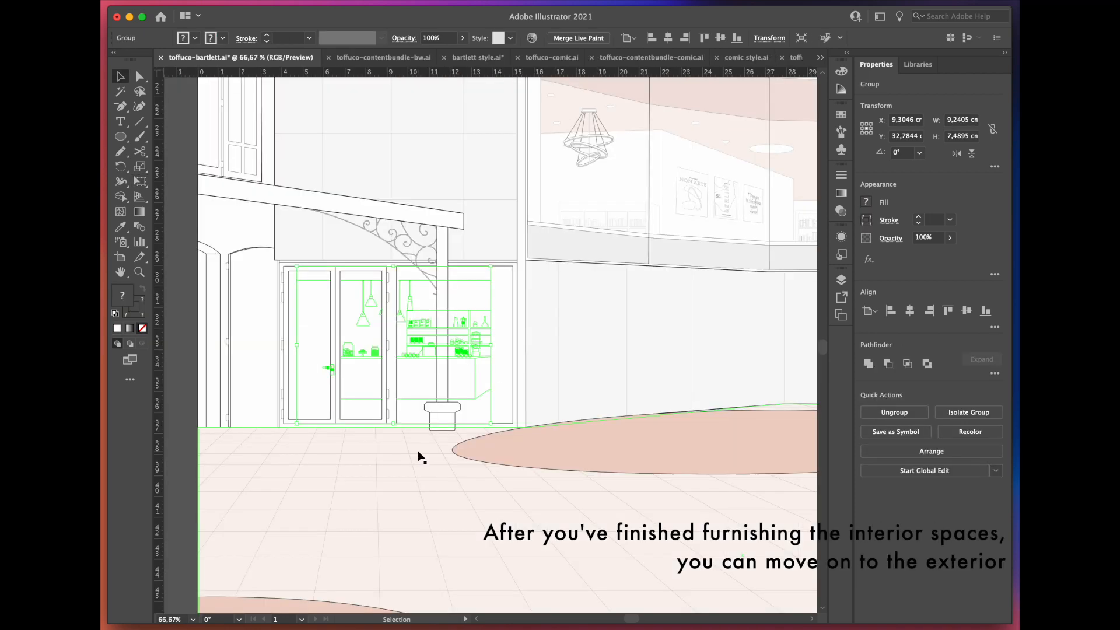
click(418, 453)
scroll(458, 376, up, 1)
scroll(521, 374, up, 1)
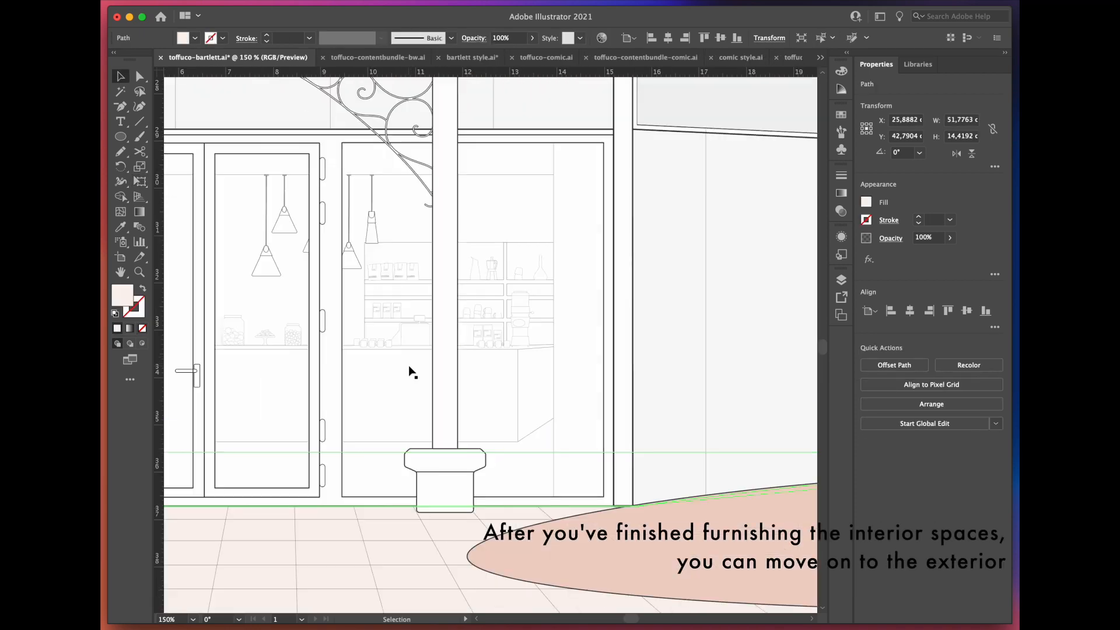
scroll(455, 420, down, 2)
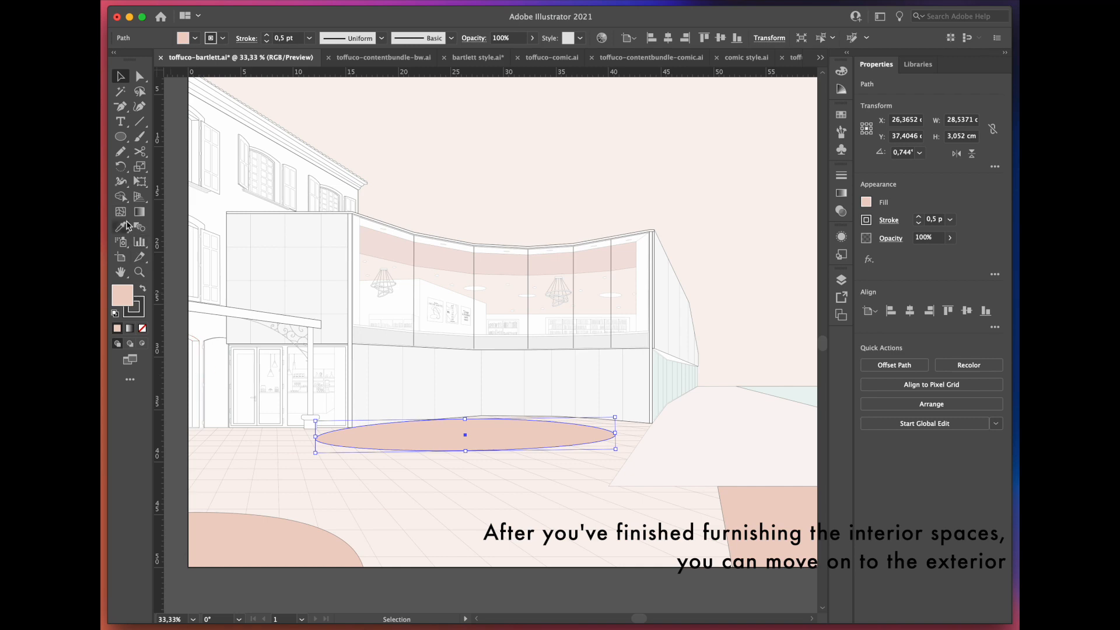
click(128, 226)
click(805, 399)
click(194, 254)
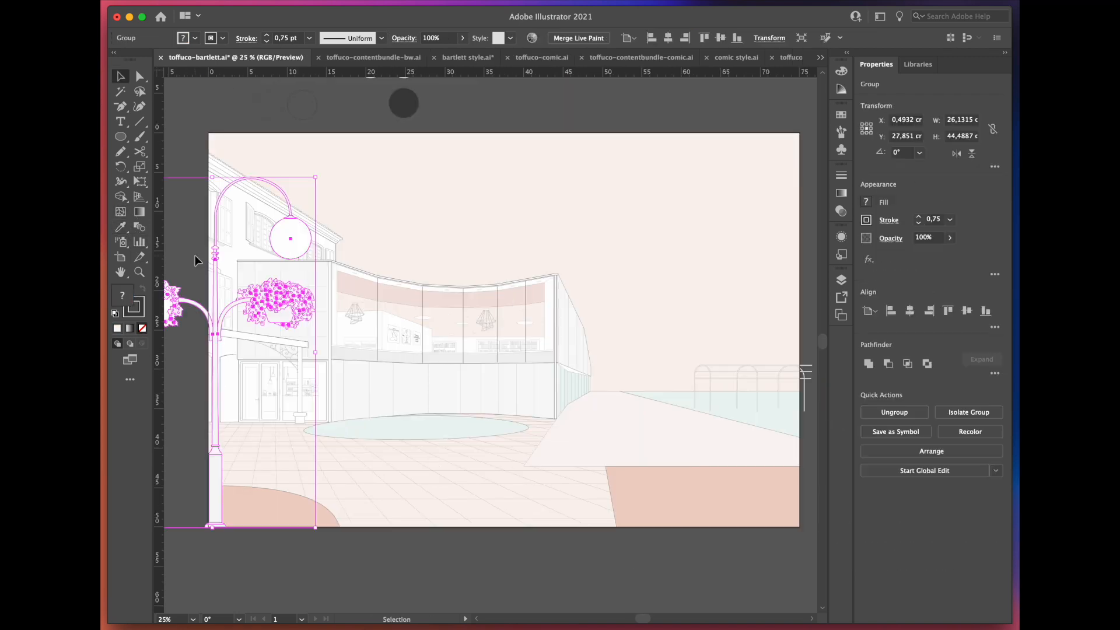
click(195, 254)
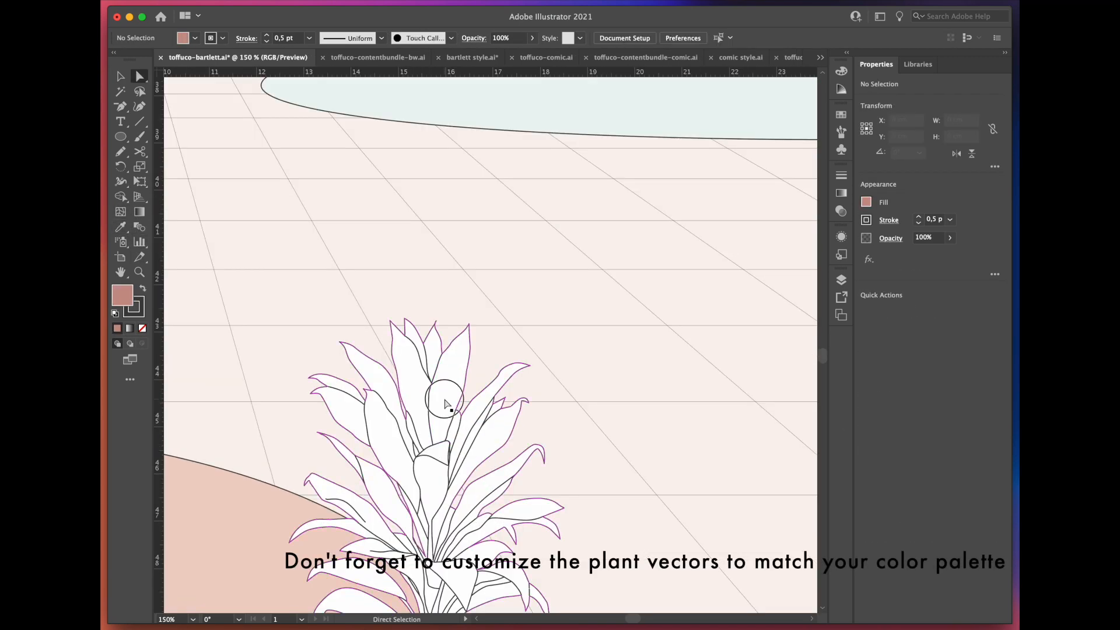
Step: Fill the spiky foreground plant with the dark rose swatch from the colour palette
click(445, 402)
key(super+minus)
key(super+minus)
key(super+minus)
key(super+minus)
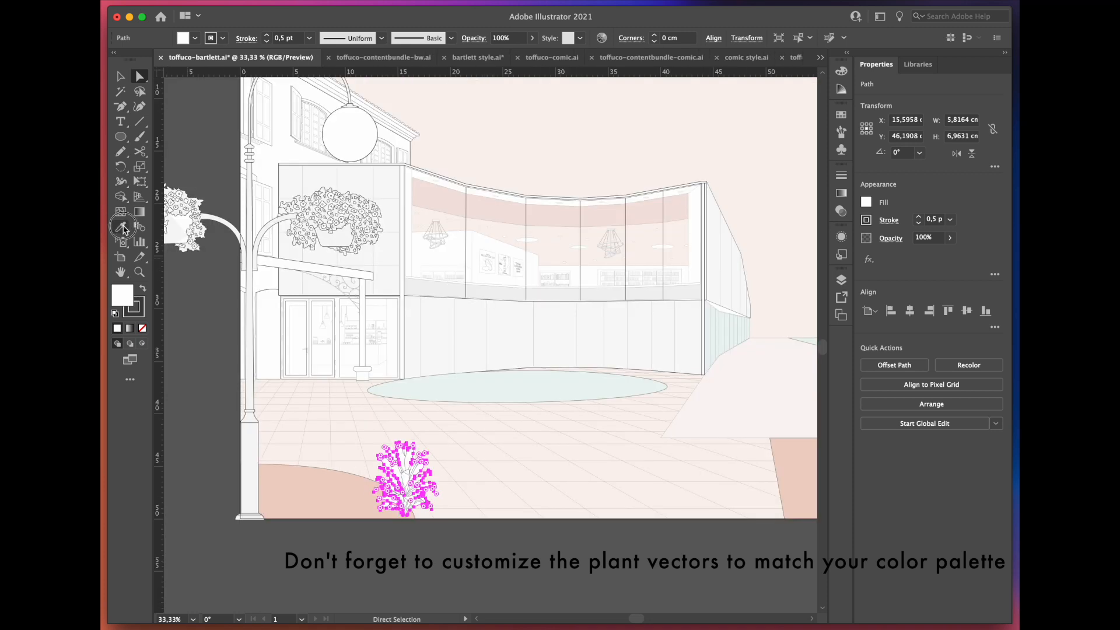
click(124, 229)
key(super+minus)
drag(447, 119, 444, 244)
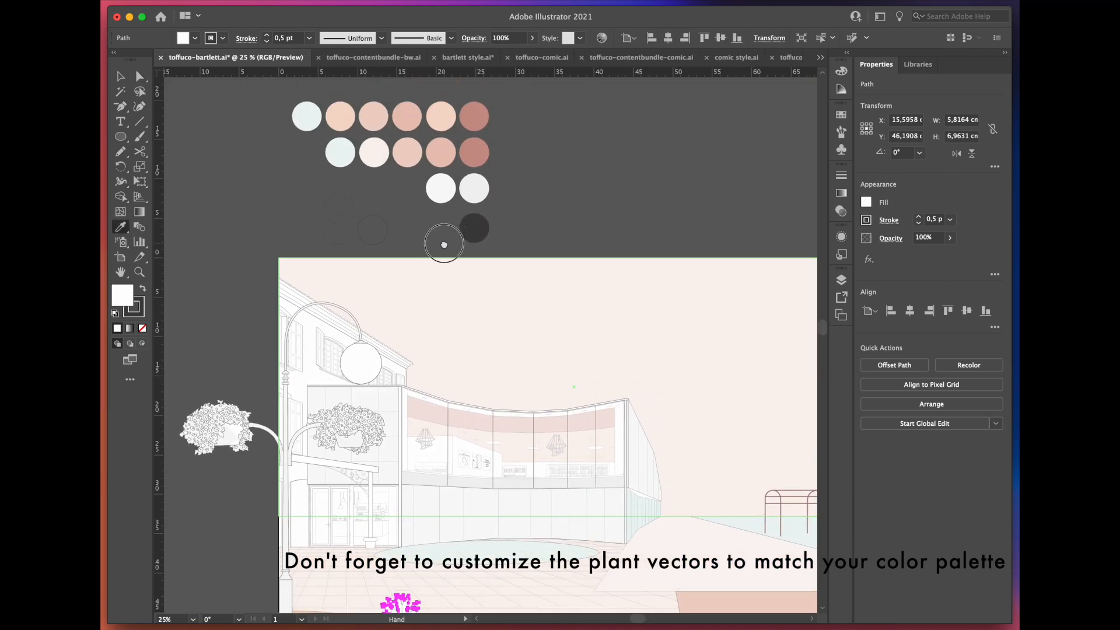
drag(456, 397, 463, 251)
key(super+plus)
key(super+plus)
key(super+plus)
key(super+plus)
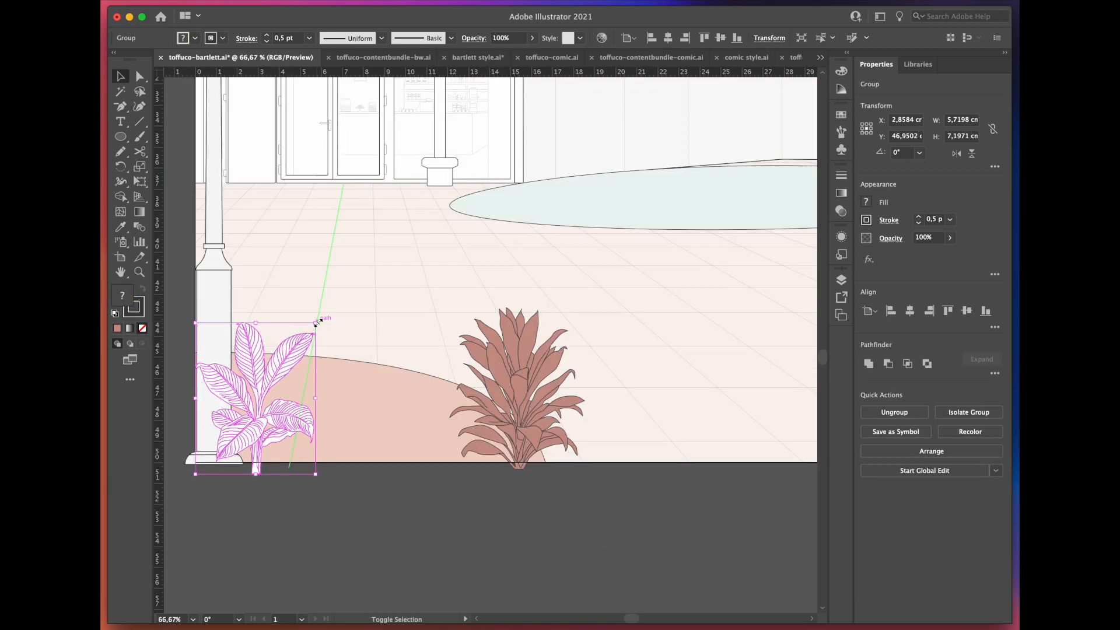
Step: Enlarge the broad-leaved plant beside the lamp post to about 7.3 by 9.2 cm and fill its leaves with light pink
drag(320, 320, 362, 279)
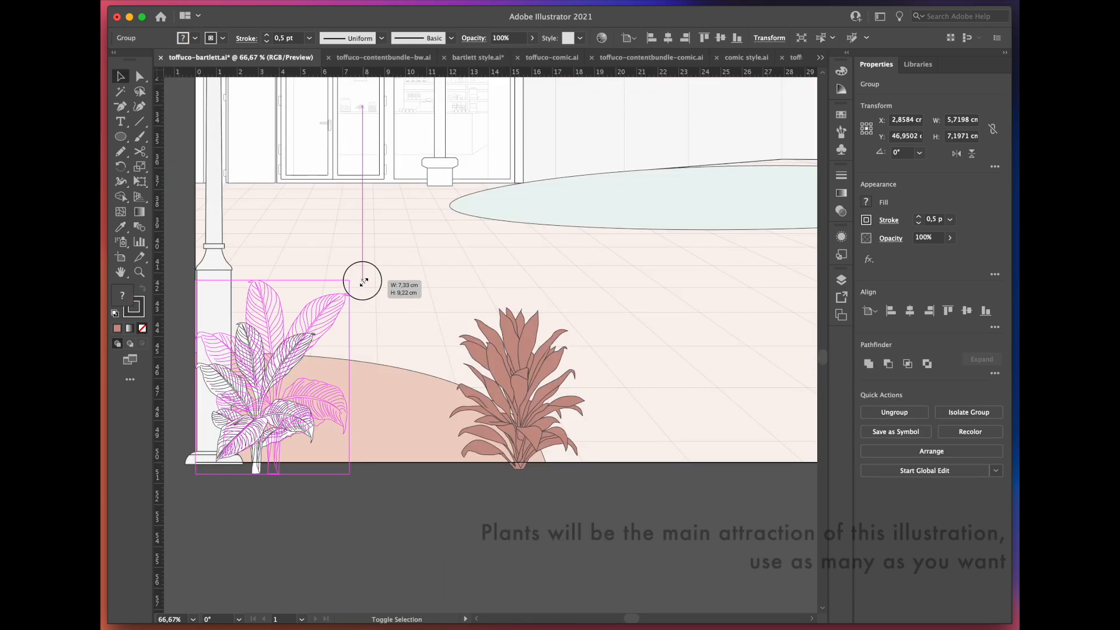
key(super+plus)
key(v)
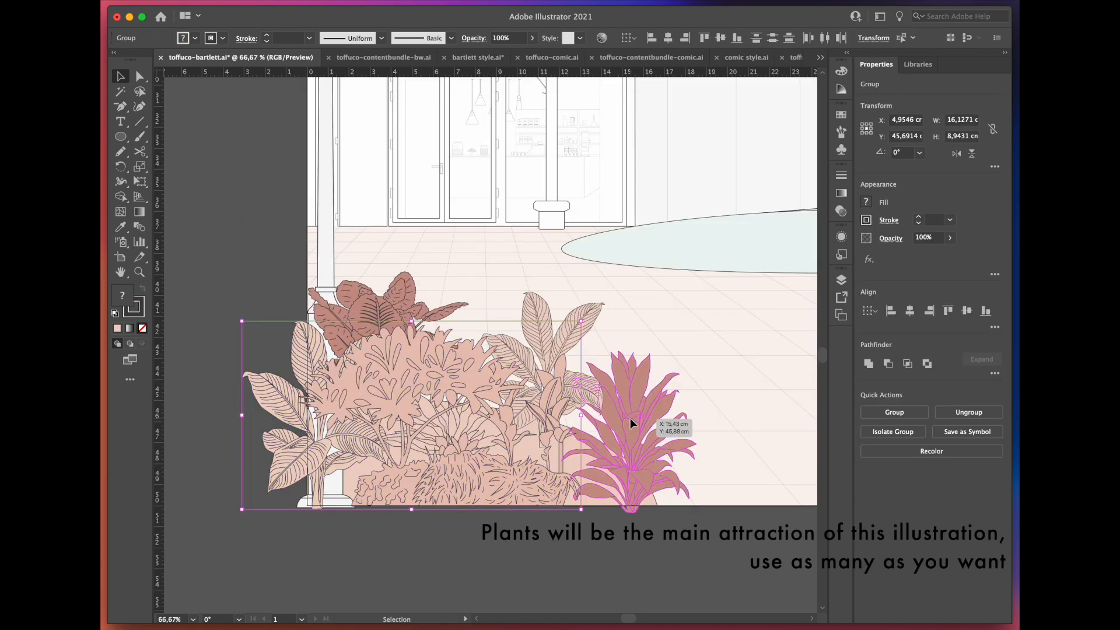
Step: Bring the dark rose spiky plant to the front of the foreground plant cluster
right_click(639, 447)
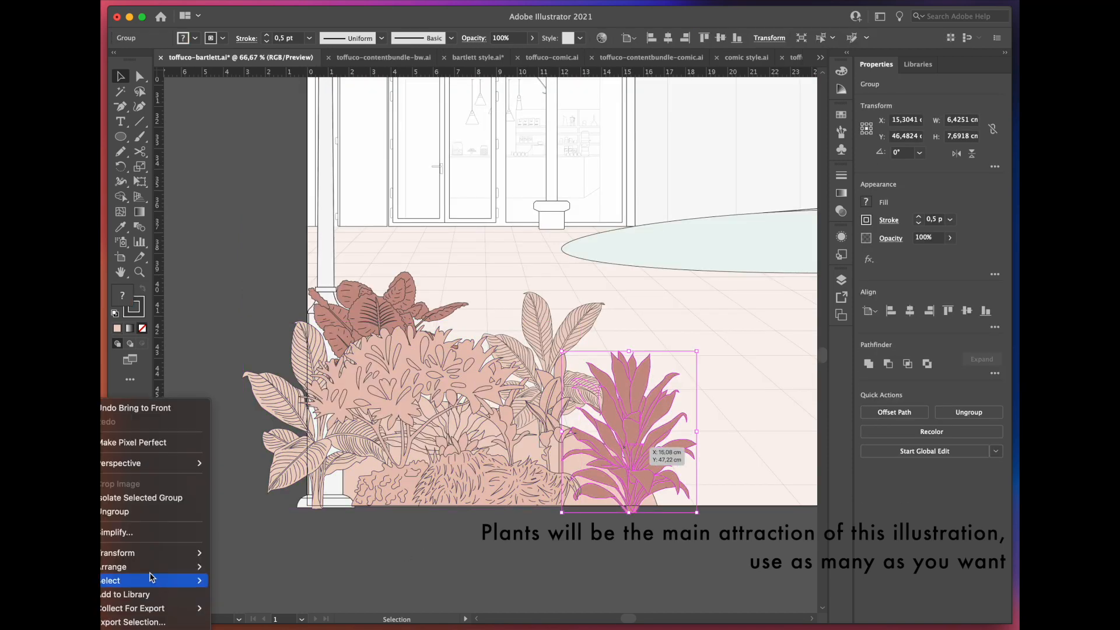
mouse_move(186, 567)
click(380, 544)
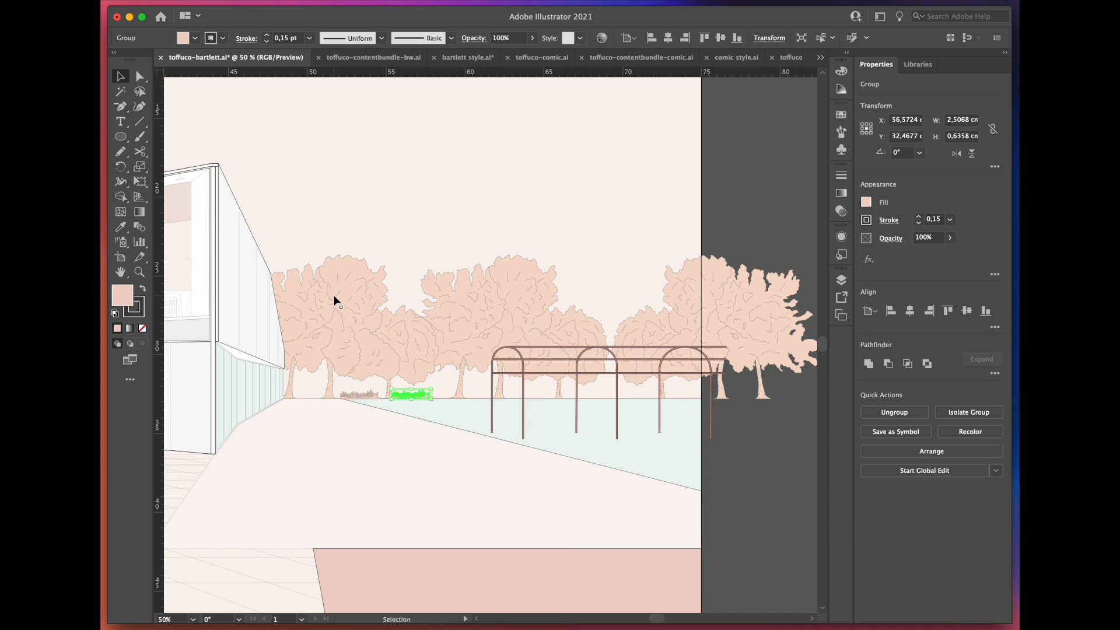
Step: Duplicate the grass tuft sideways and repeat the copy in a row along the base of the background trees
scroll(520, 372, up, 2)
drag(299, 419, 383, 418)
key(super+d)
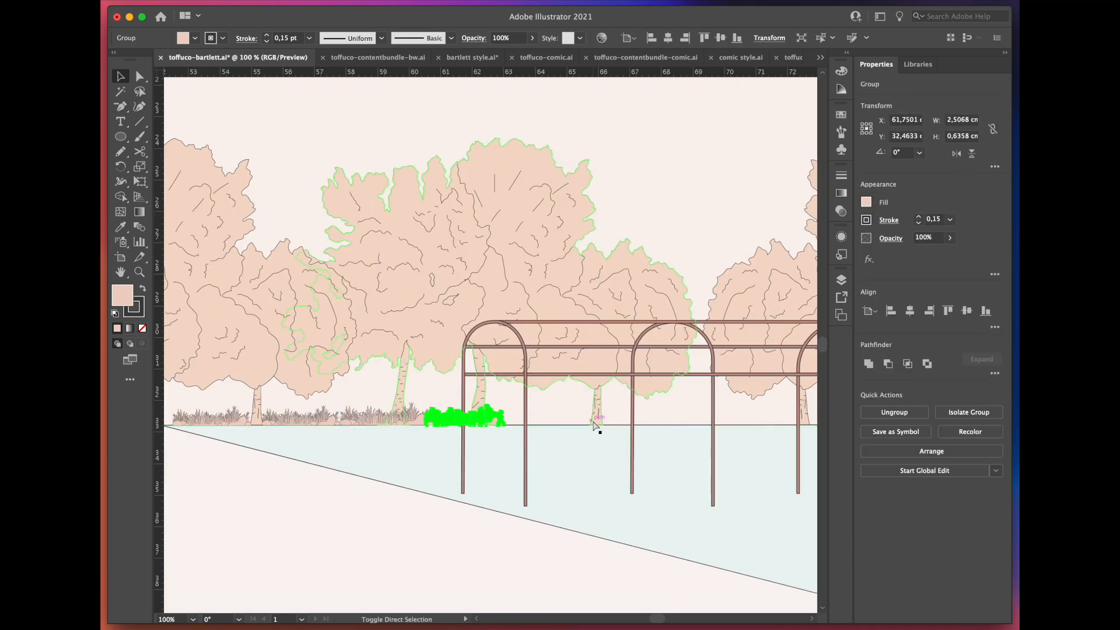
key(super+d)
key(super+d)
key(super+d)
key(space)
drag(749, 505, 630, 500)
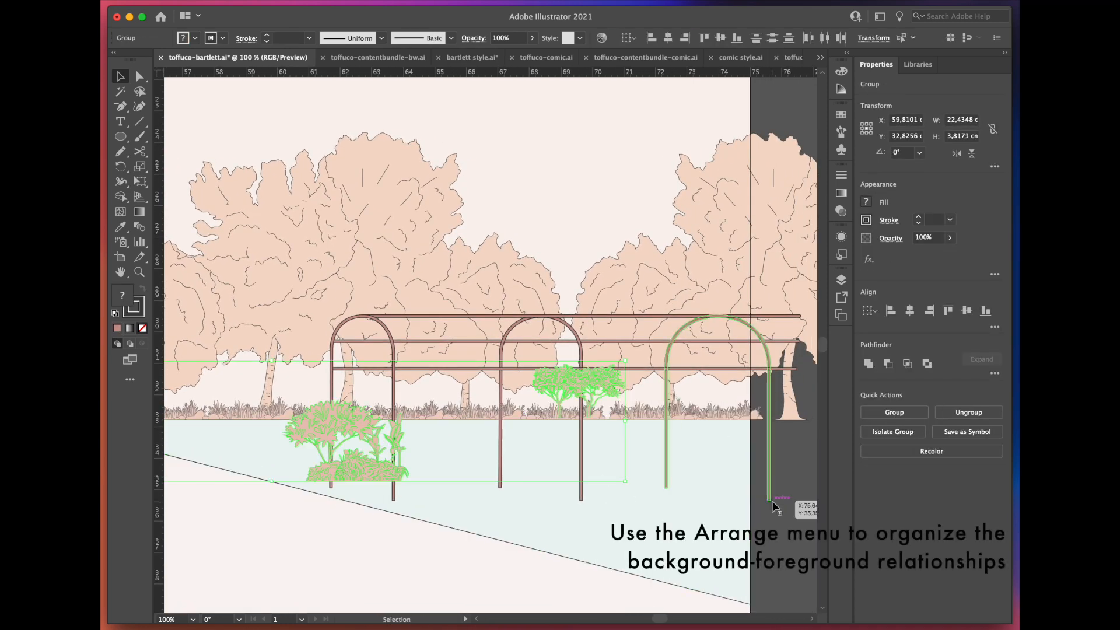
Step: Bring the arched pergola and the shrub beside it to the front of the park scenery
click(770, 489)
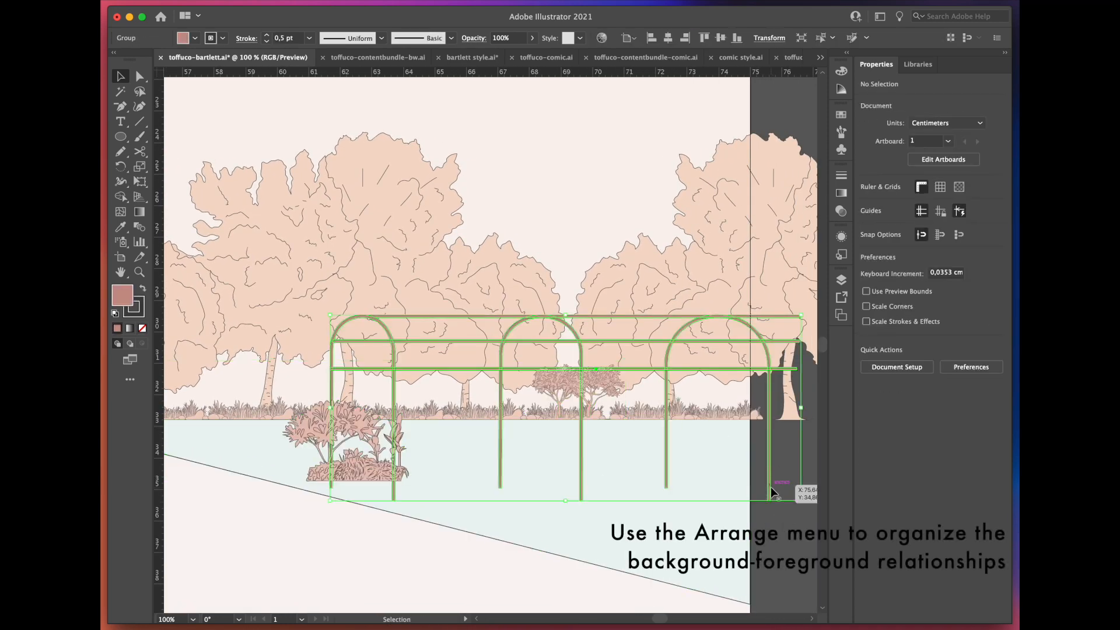
right_click(323, 578)
click(260, 557)
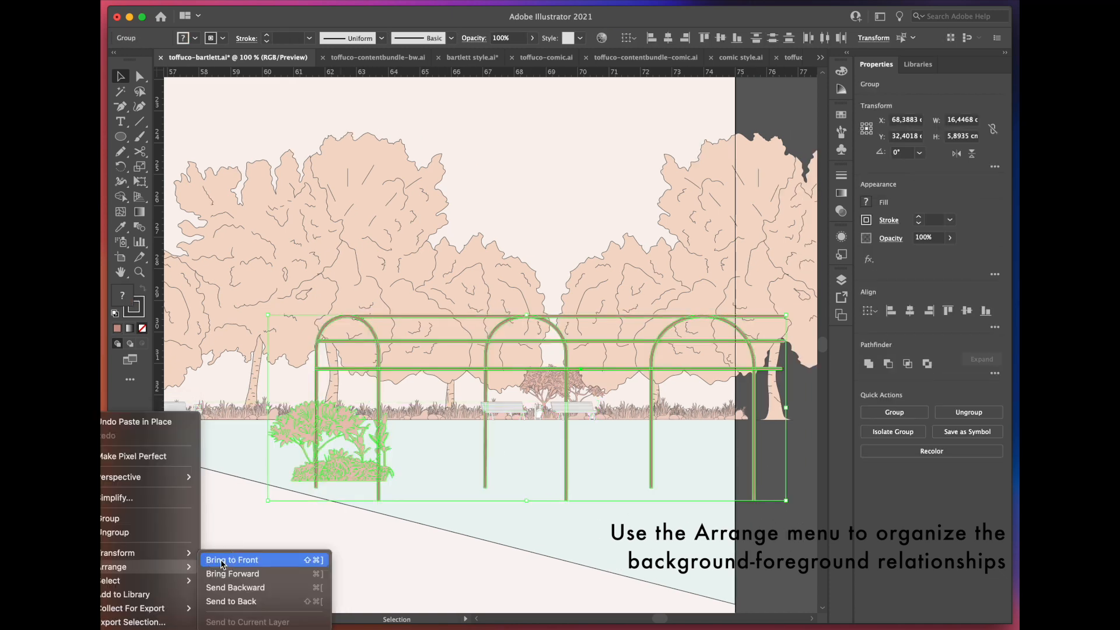
click(238, 560)
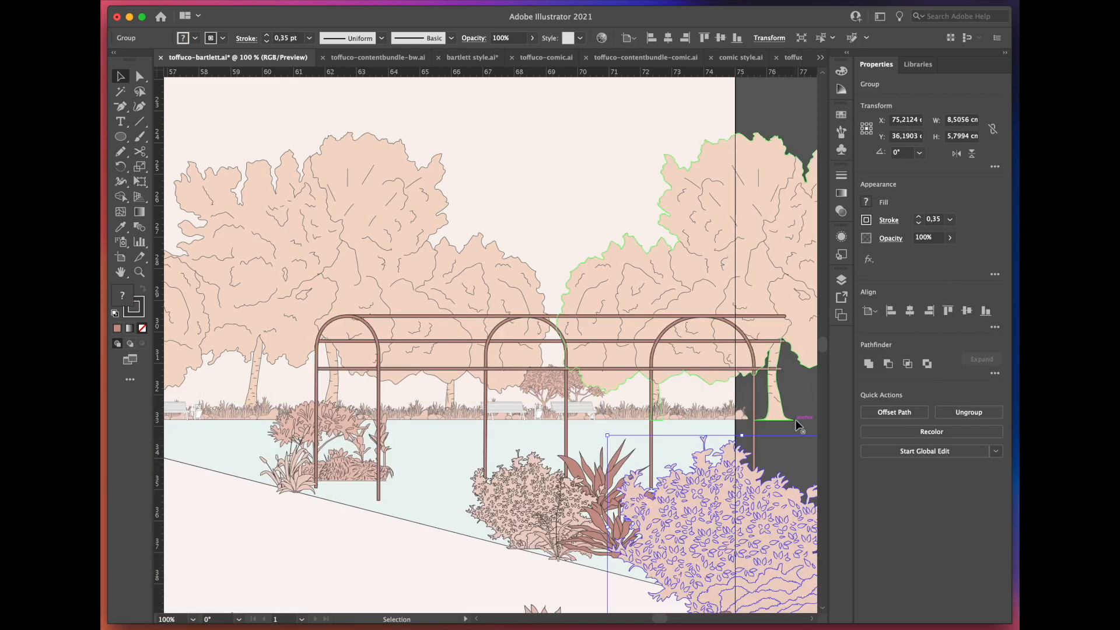
click(807, 398)
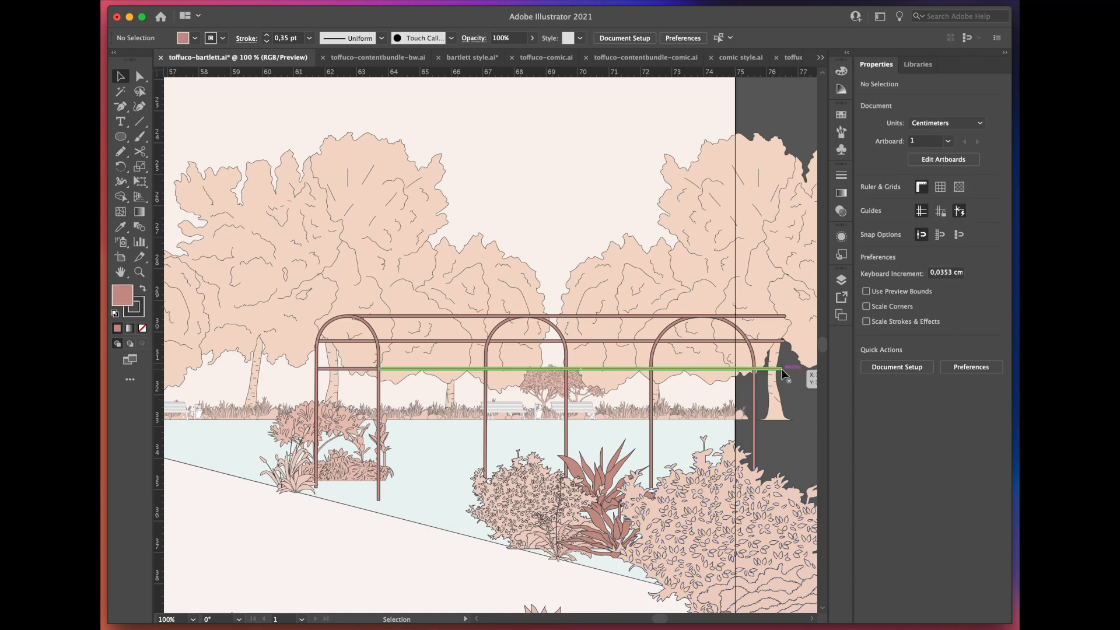
Step: Paste the seated people vectors into the building's upper-floor interior, in front of the bookshelves
scroll(780, 368, down, 1)
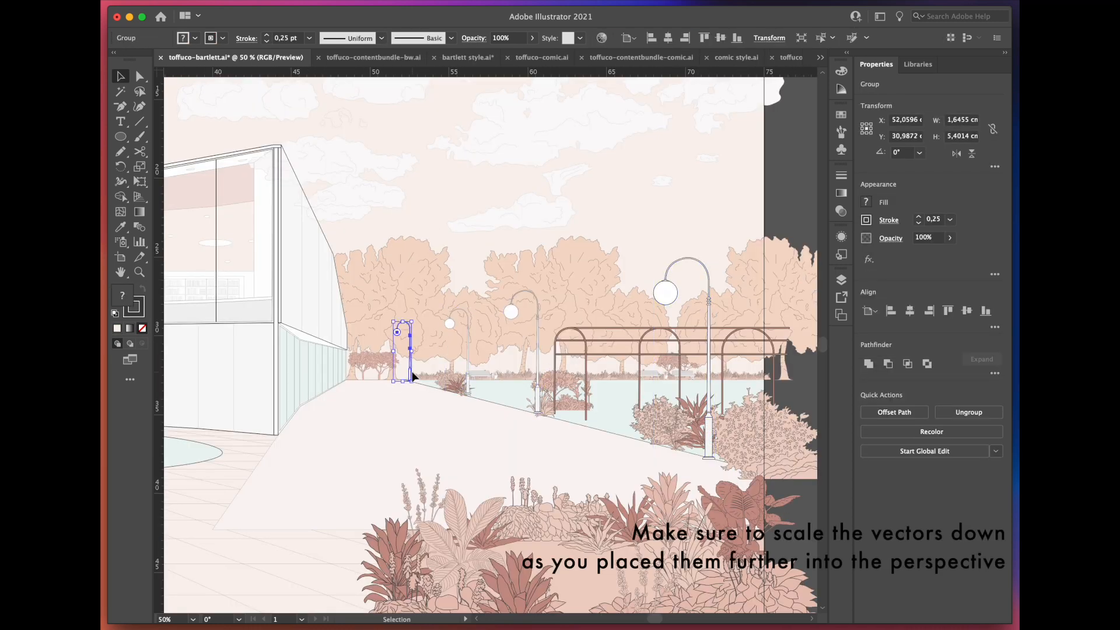
click(760, 375)
scroll(760, 375, down, 2)
scroll(362, 357, up, 3)
scroll(604, 375, up, 2)
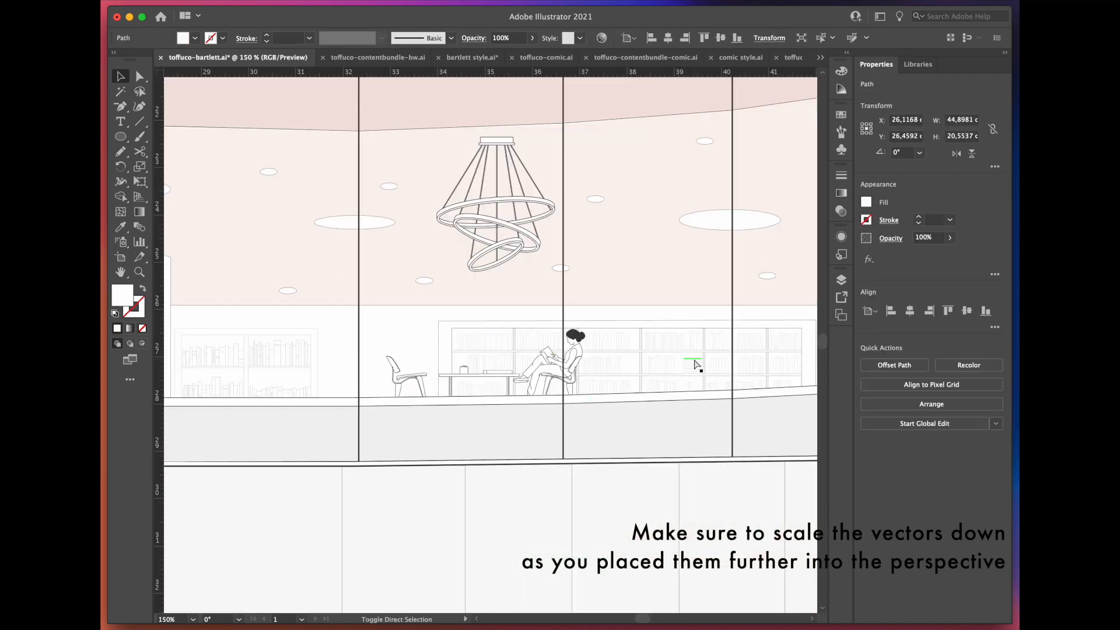
key(ctrl+v)
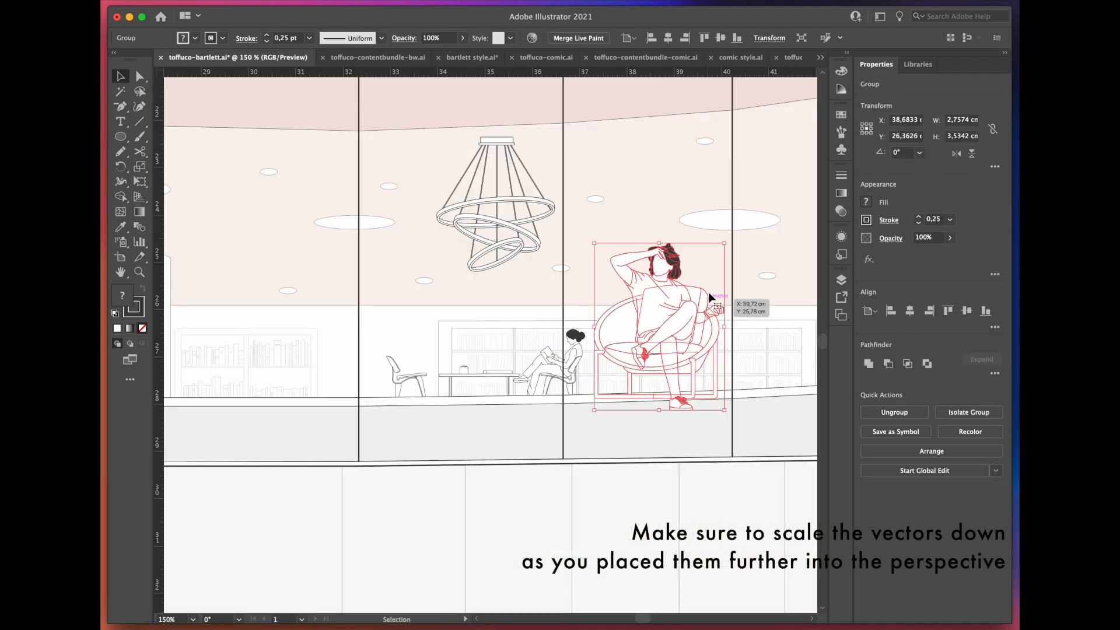
Step: Move the seated interior figures to Layer 1 so they sit behind the façade lines
click(840, 280)
drag(818, 322, 818, 333)
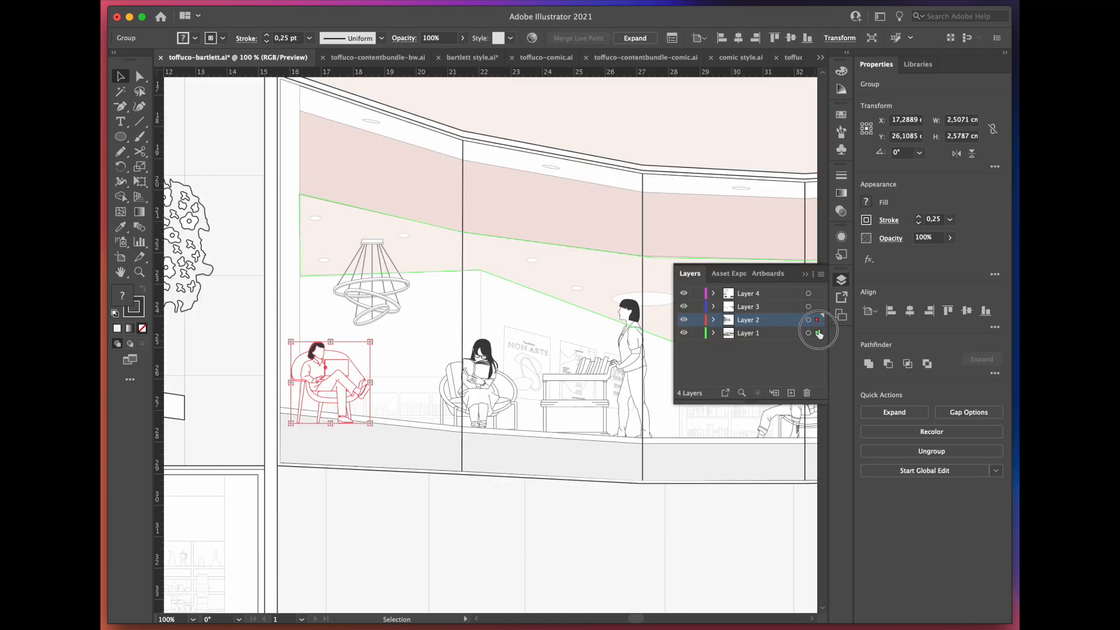
drag(819, 334, 818, 333)
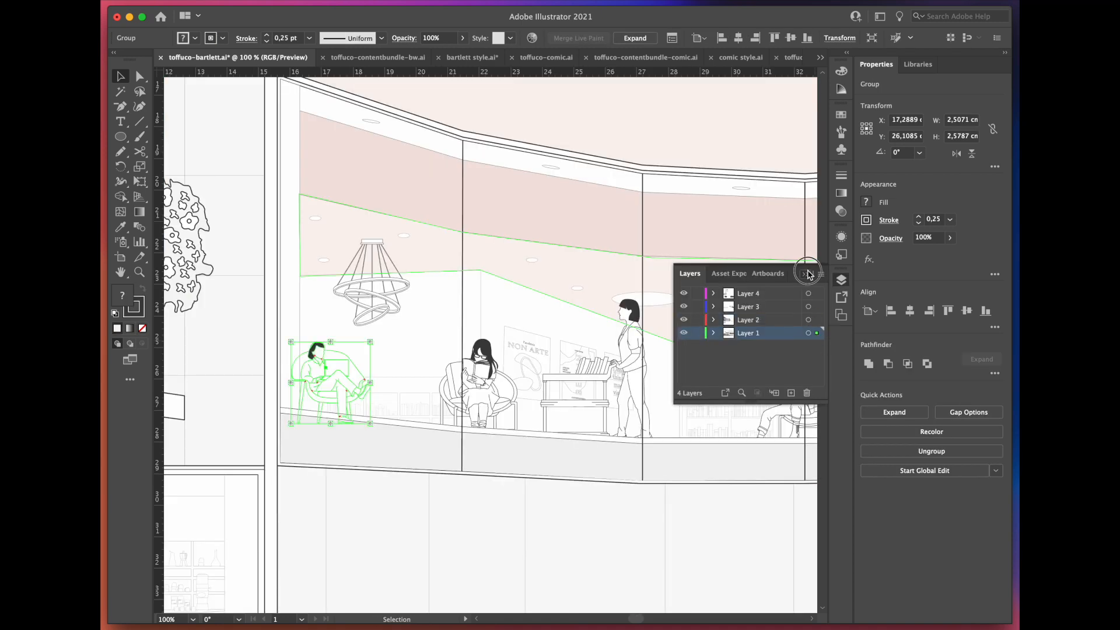
click(808, 274)
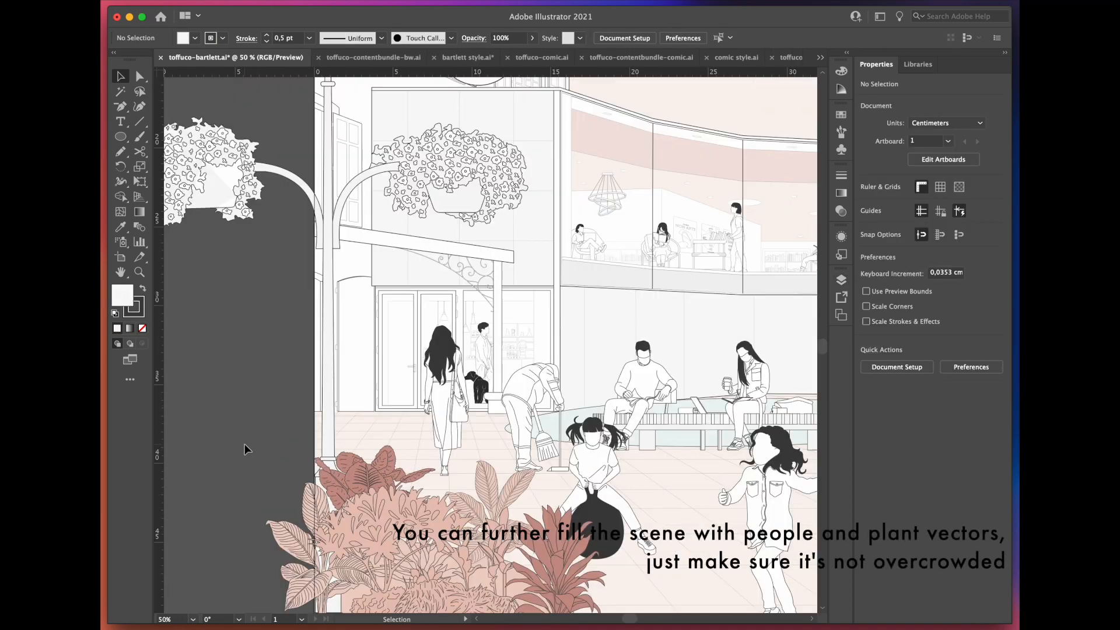
Step: Reposition the vector near the lamp post and bring the selected foreground vector to the front of the scene
click(288, 421)
drag(292, 456, 279, 487)
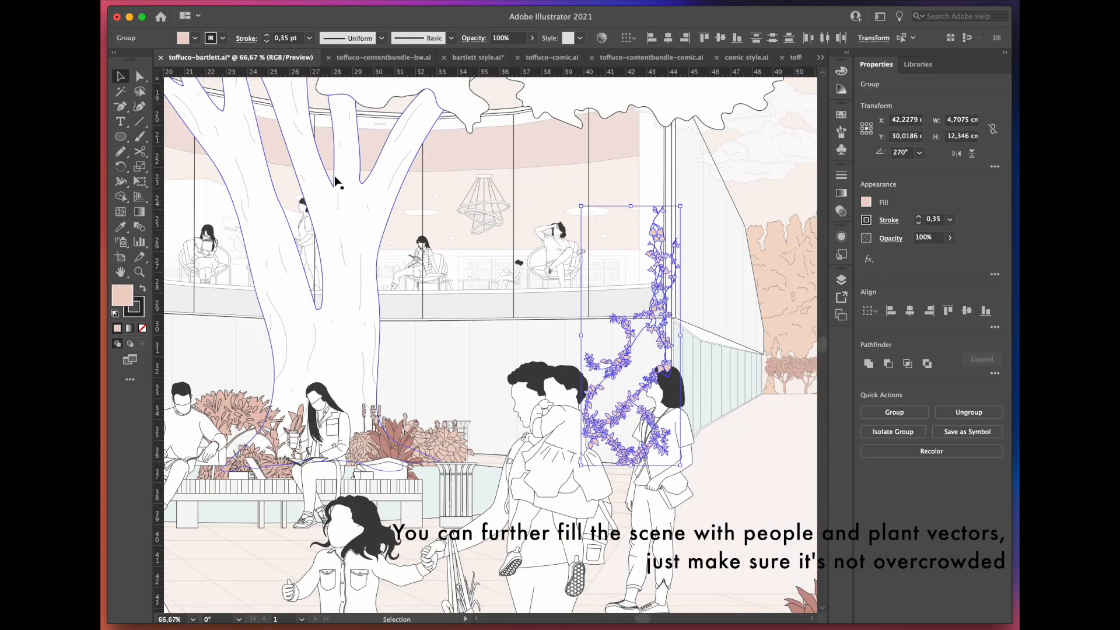
click(647, 493)
shift+click(602, 521)
right_click(220, 563)
mouse_move(145, 565)
click(231, 558)
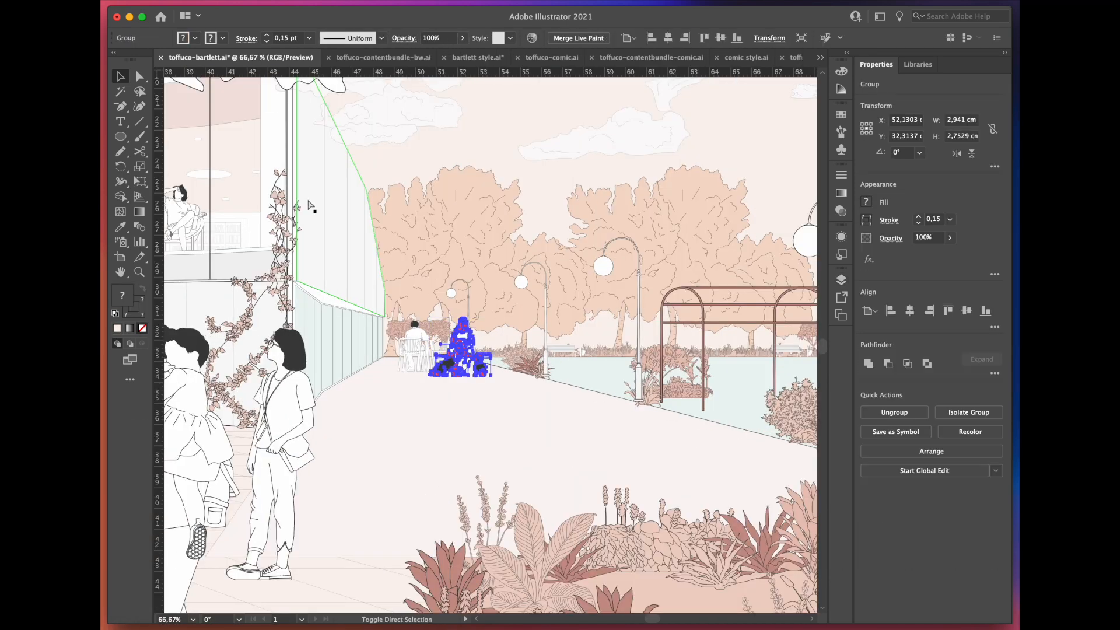
Step: Add people seated at outdoor tables, dogs and two playing children along the path beside the building
key(super+z)
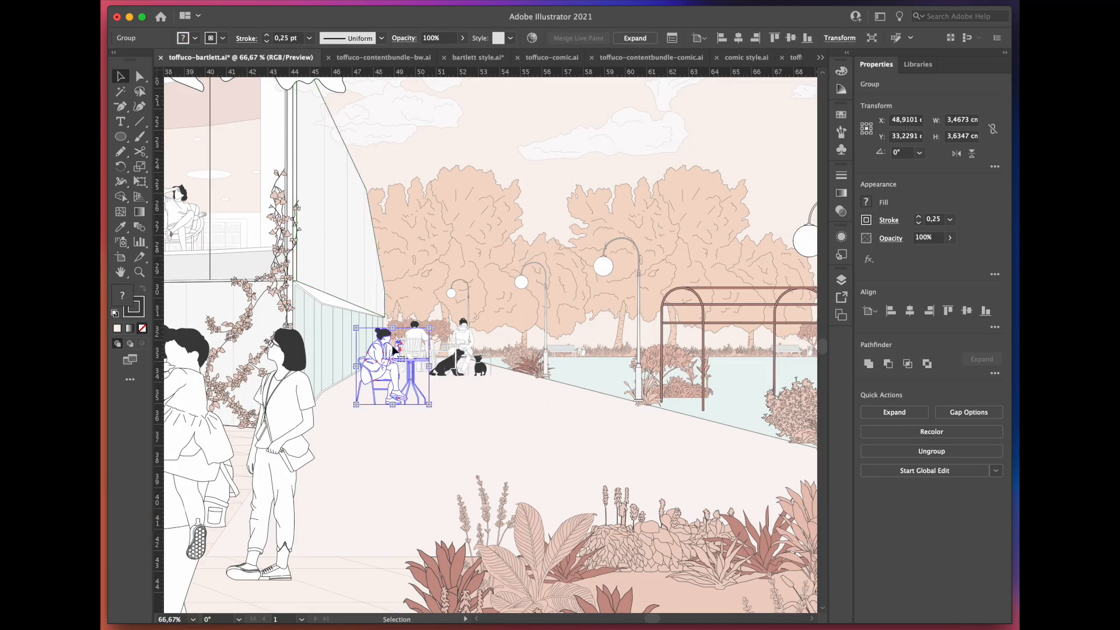
key(super+z)
Step: Add a woman walking her dog on the path and place more figures and animals around the pergola
key(super+z)
key(super+z)
key(super+z)
key(super+z)
key(super+z)
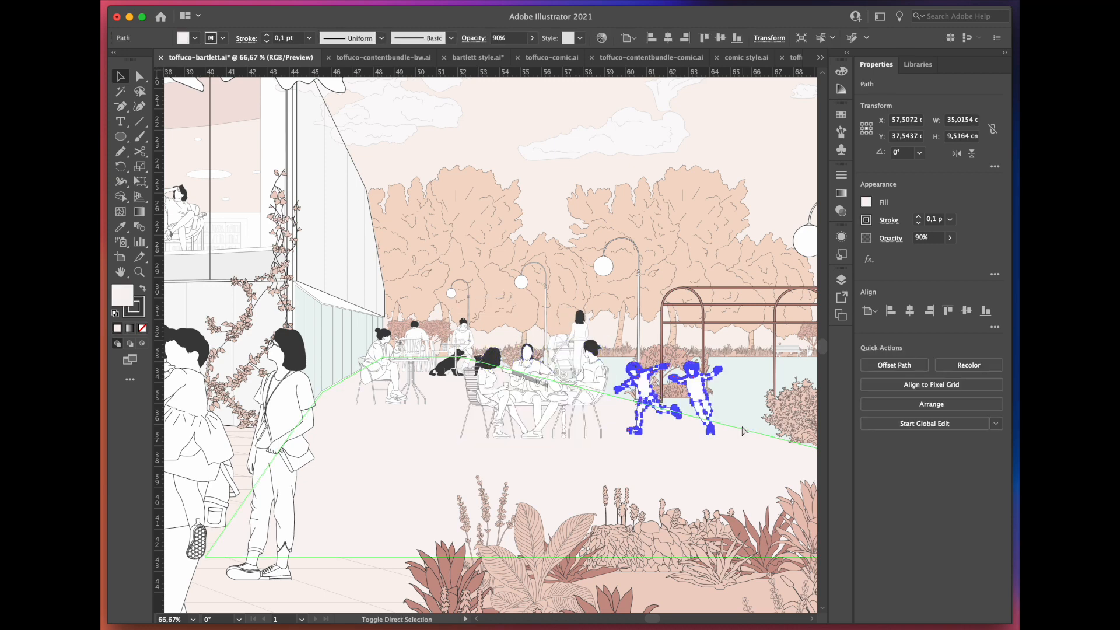
key(super+z)
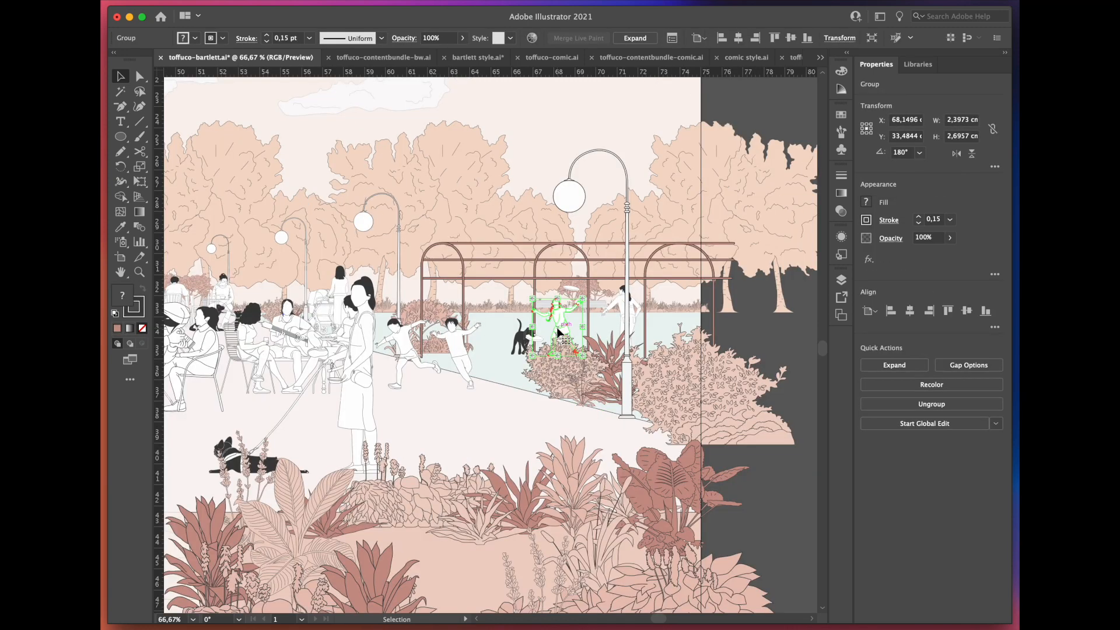
key(super+z)
drag(476, 521, 633, 444)
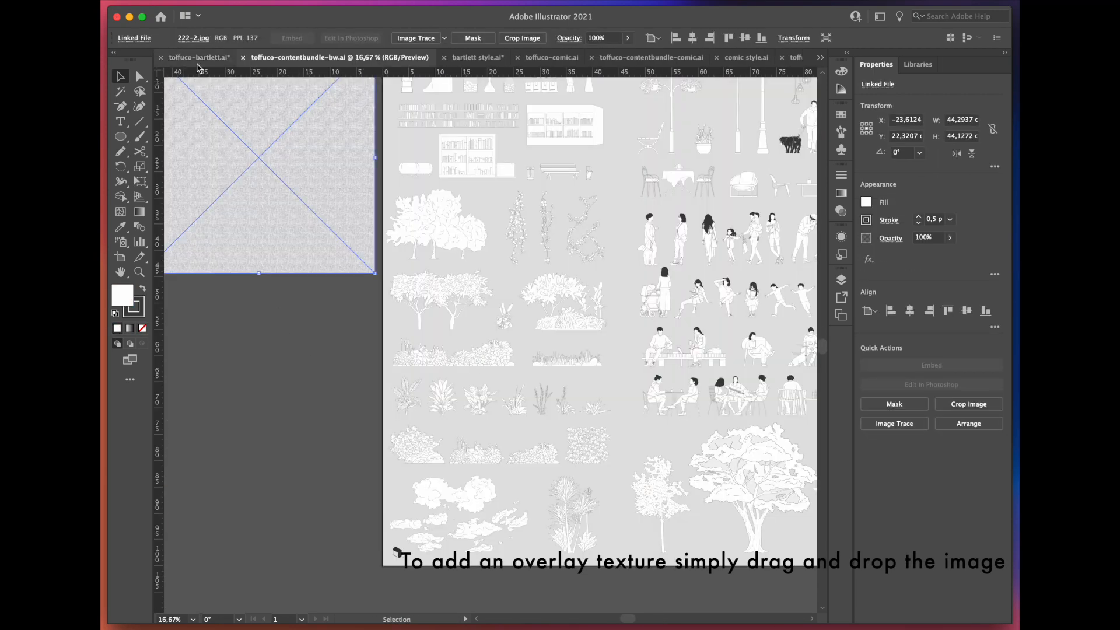
Step: Paste the fabric texture image 222-2.jpg into the toffuco-bartlett document and scale it to about 75.8 cm wide over the artboard
click(198, 59)
key(super+v)
click(531, 551)
click(547, 473)
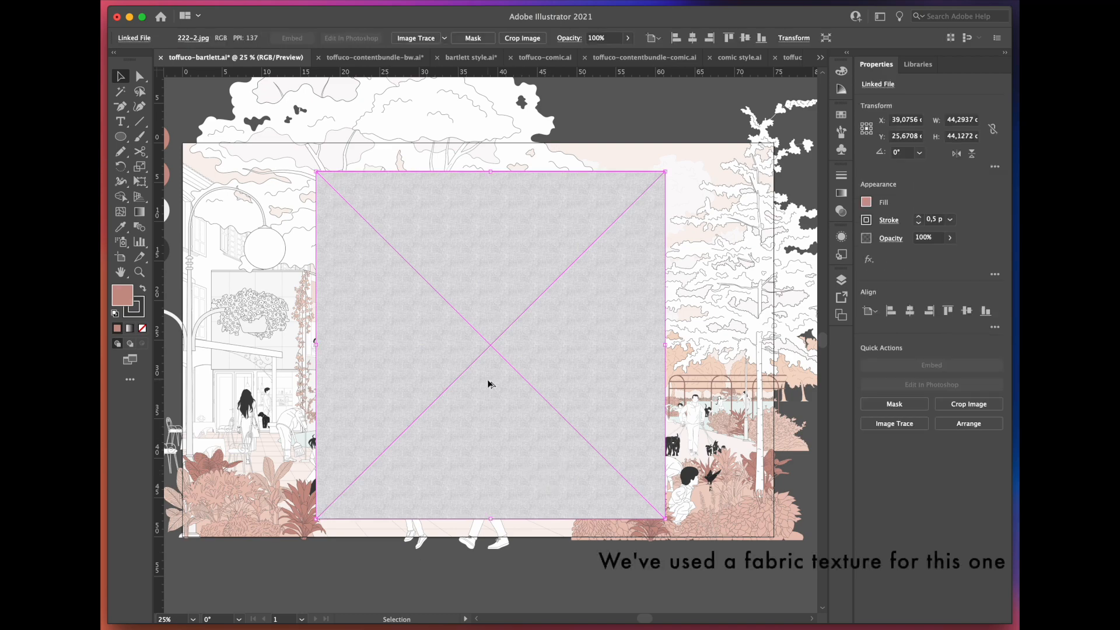
scroll(488, 383, up, 6)
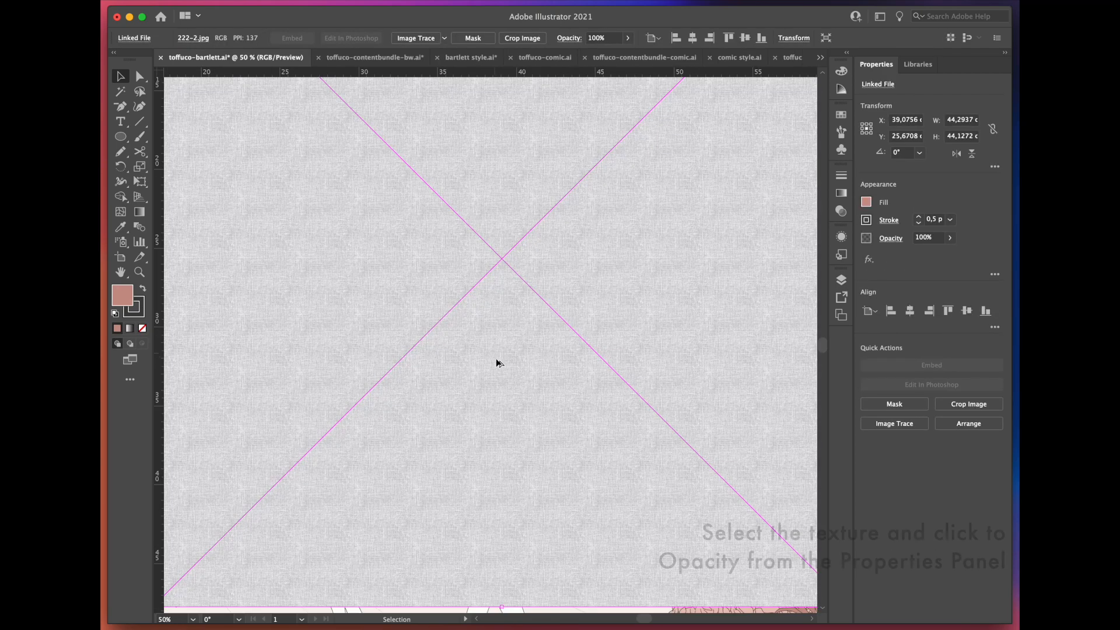
scroll(498, 361, down, 5)
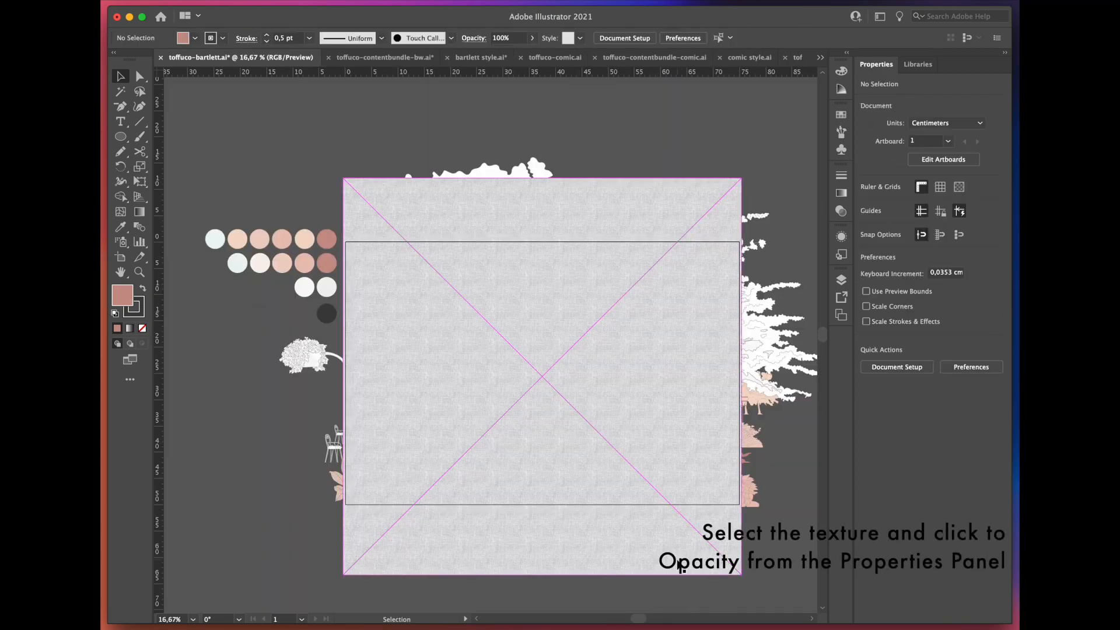
Step: Set the fabric texture's blending mode to Color Burn and check the textured fills up close
click(883, 240)
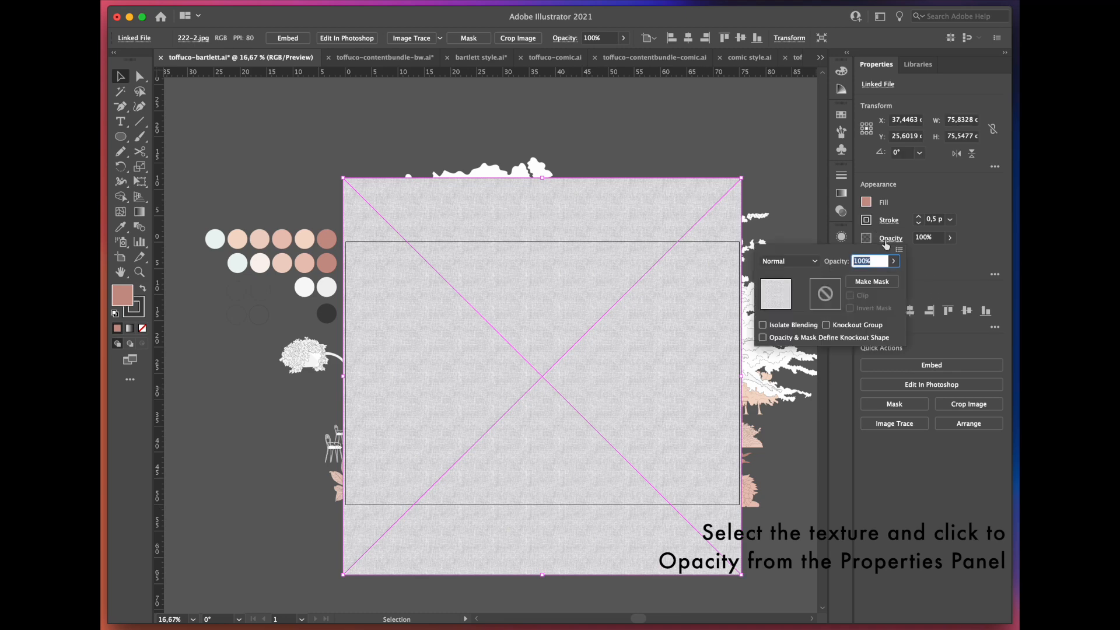
click(814, 261)
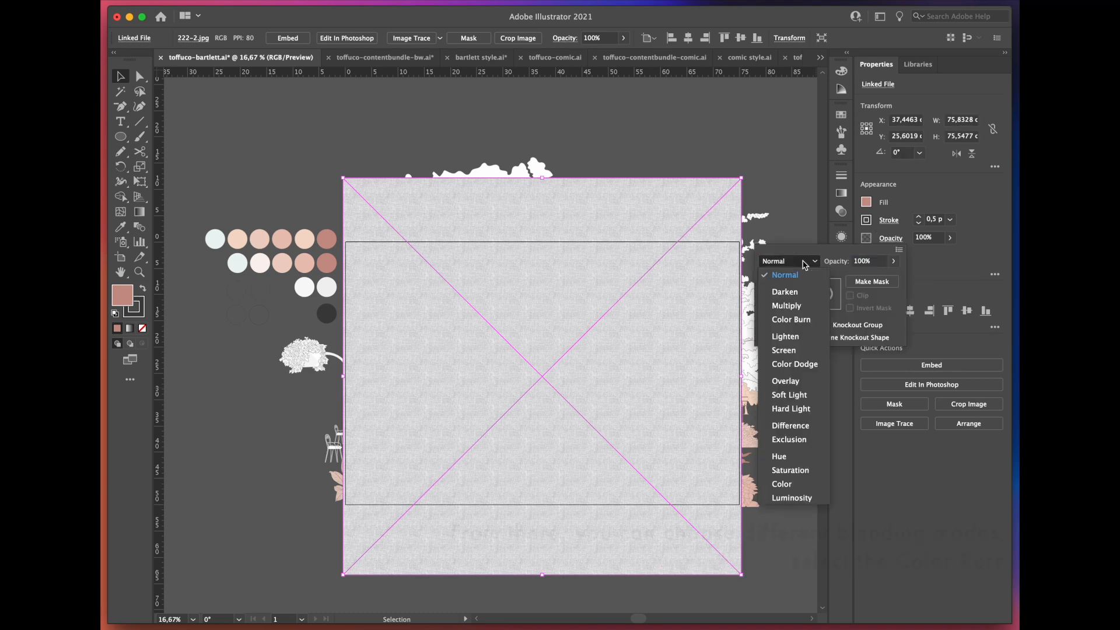
click(791, 320)
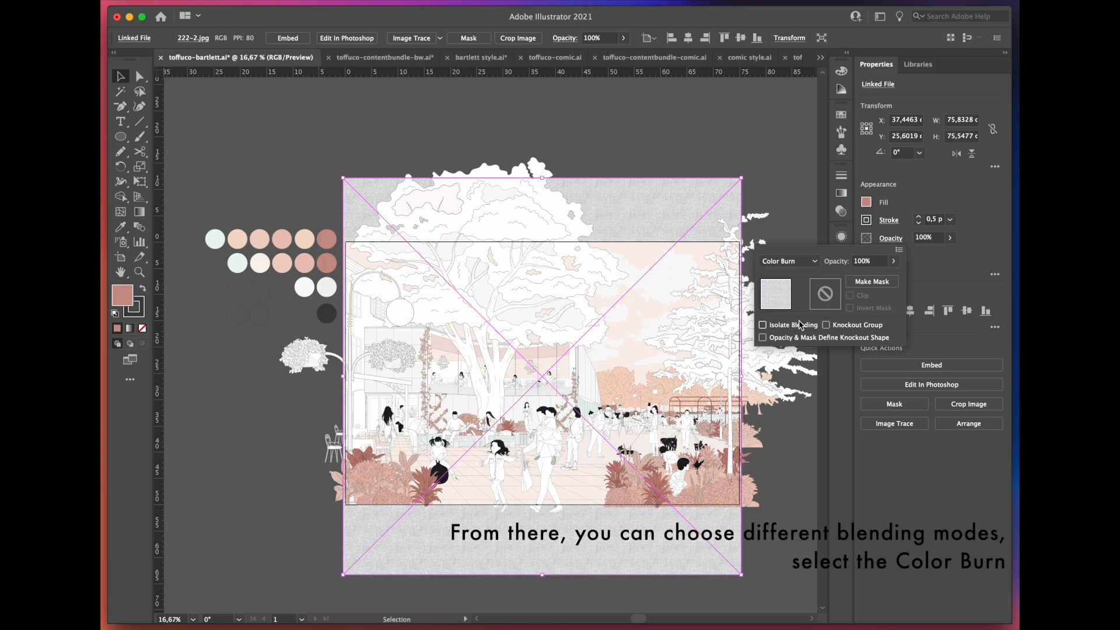
click(352, 577)
scroll(408, 523, up, 1)
scroll(409, 525, up, 5)
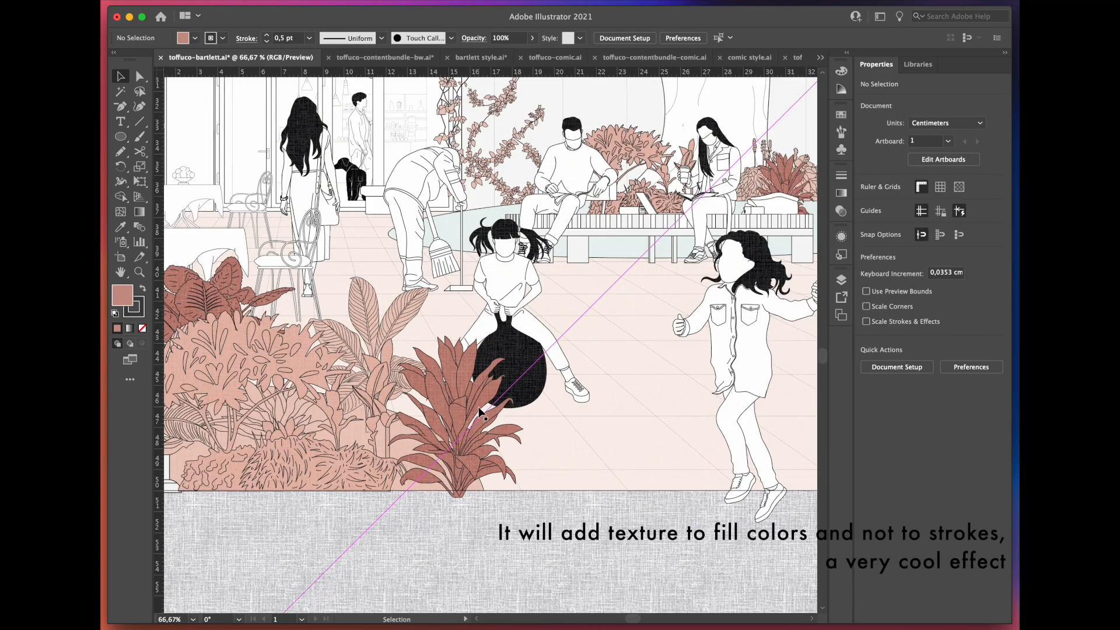
scroll(394, 398, down, 5)
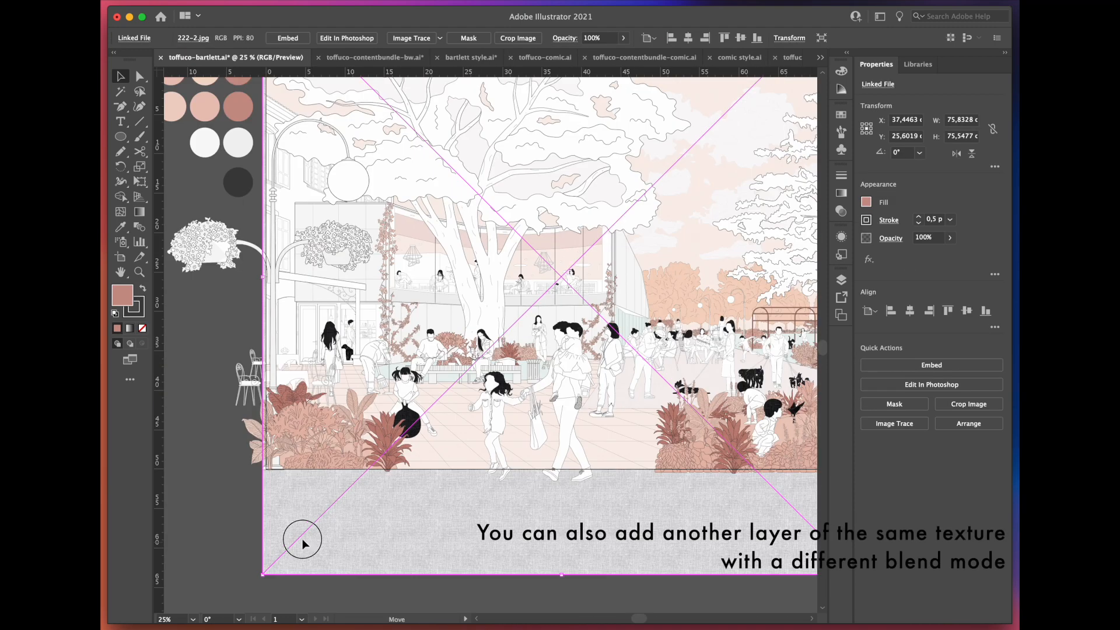
Step: Duplicate the fabric texture, set the copy's blending mode to Soft Light, and align it with the original texture
drag(302, 537, 268, 513)
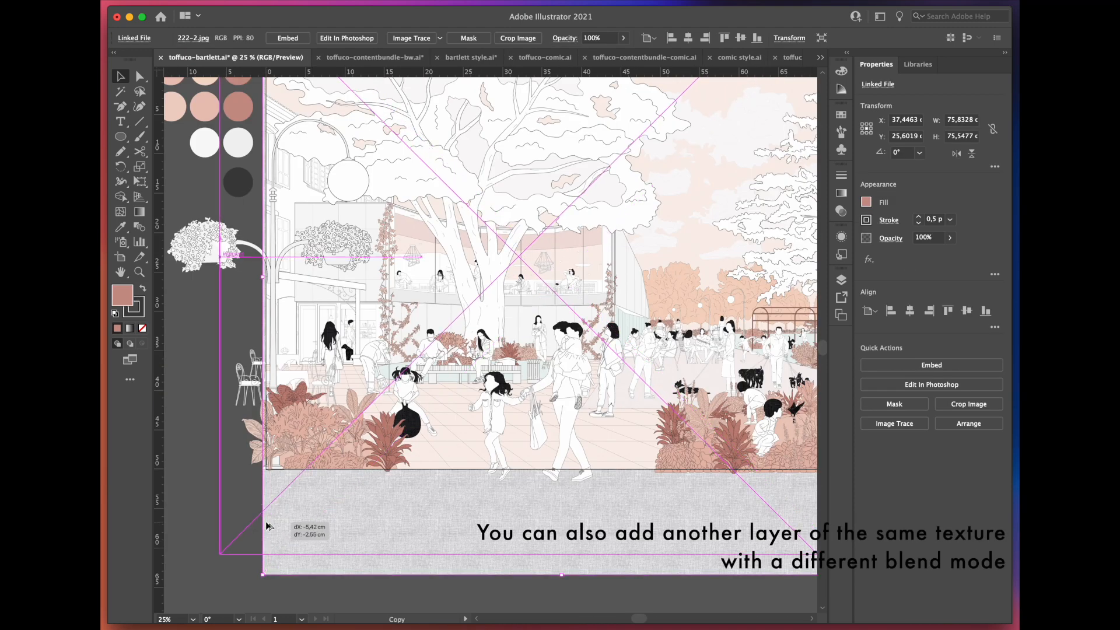
click(889, 238)
click(805, 264)
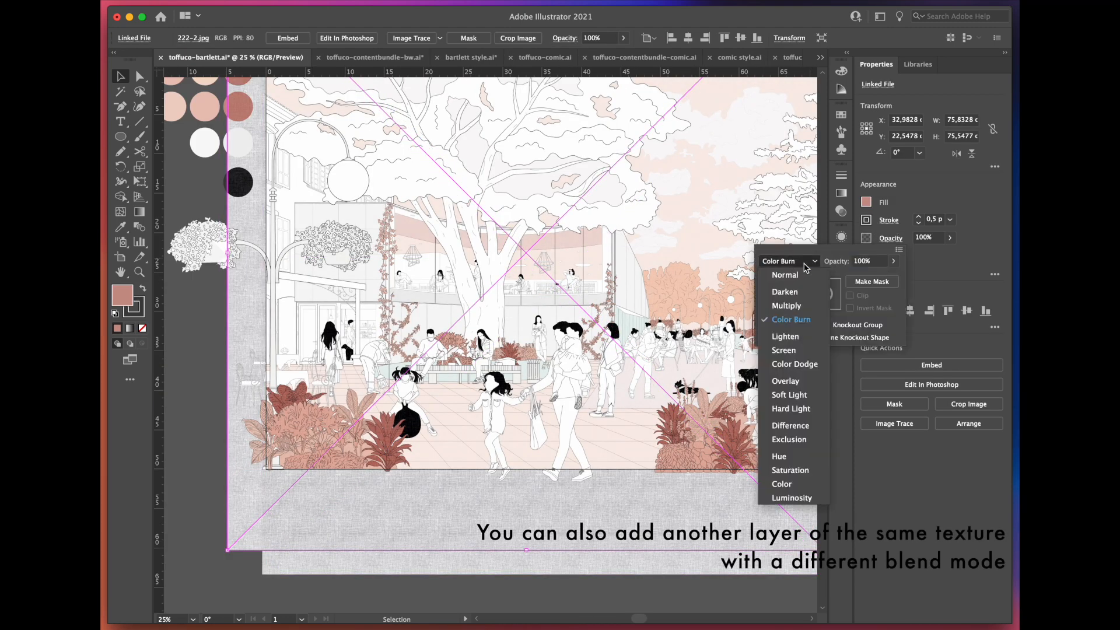
click(792, 395)
click(236, 577)
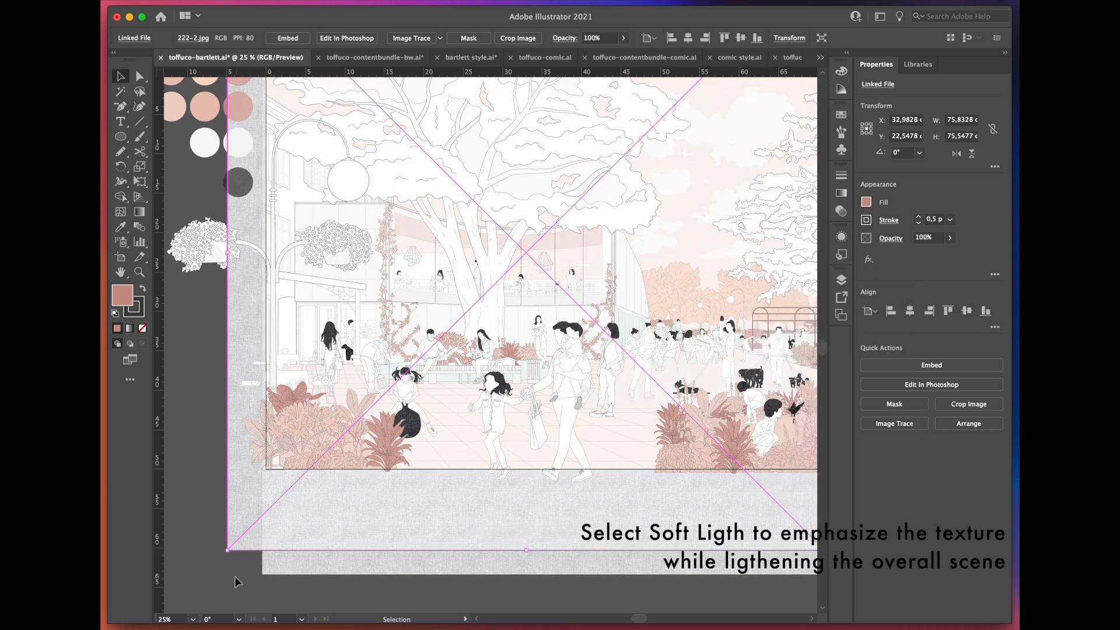
drag(240, 539, 275, 563)
click(233, 546)
Step: Draw a rectangle matching the 75 × 50 cm artboard and clip all the artwork to it with a clipping mask
mouse_move(290, 256)
mouse_down()
mouse_move(358, 320)
mouse_move(693, 518)
mouse_up()
drag(682, 517, 683, 518)
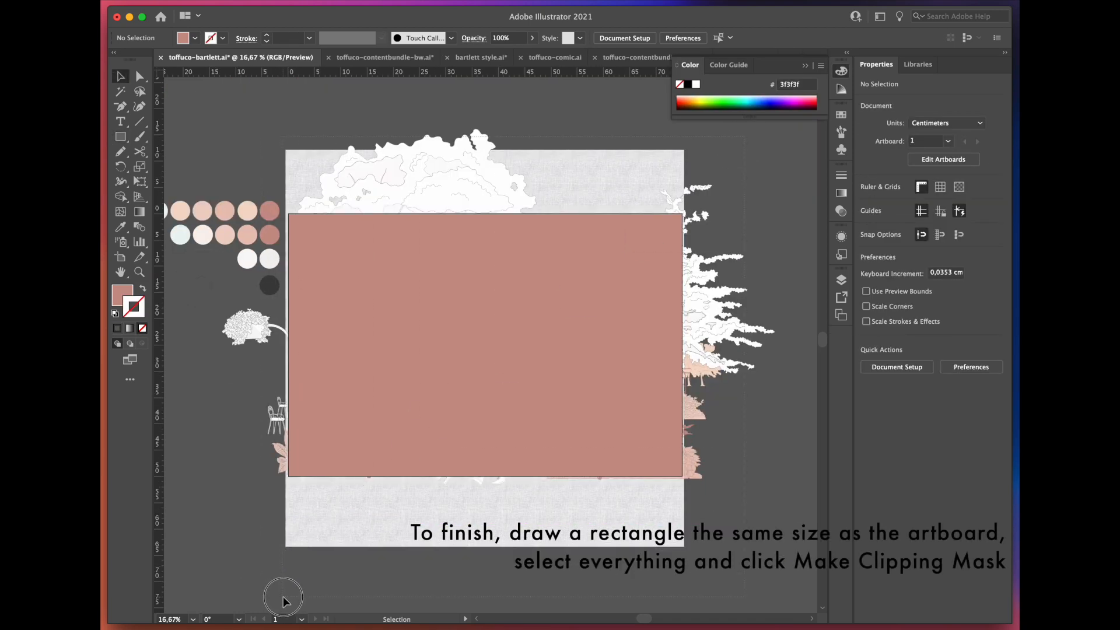
key(super+a)
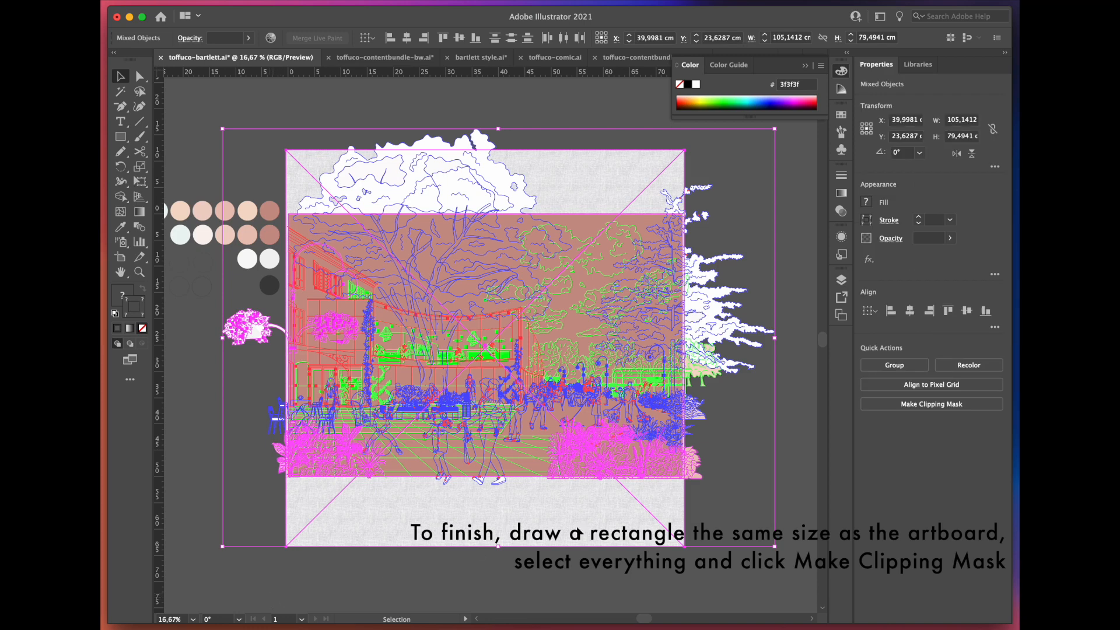
click(894, 407)
click(657, 495)
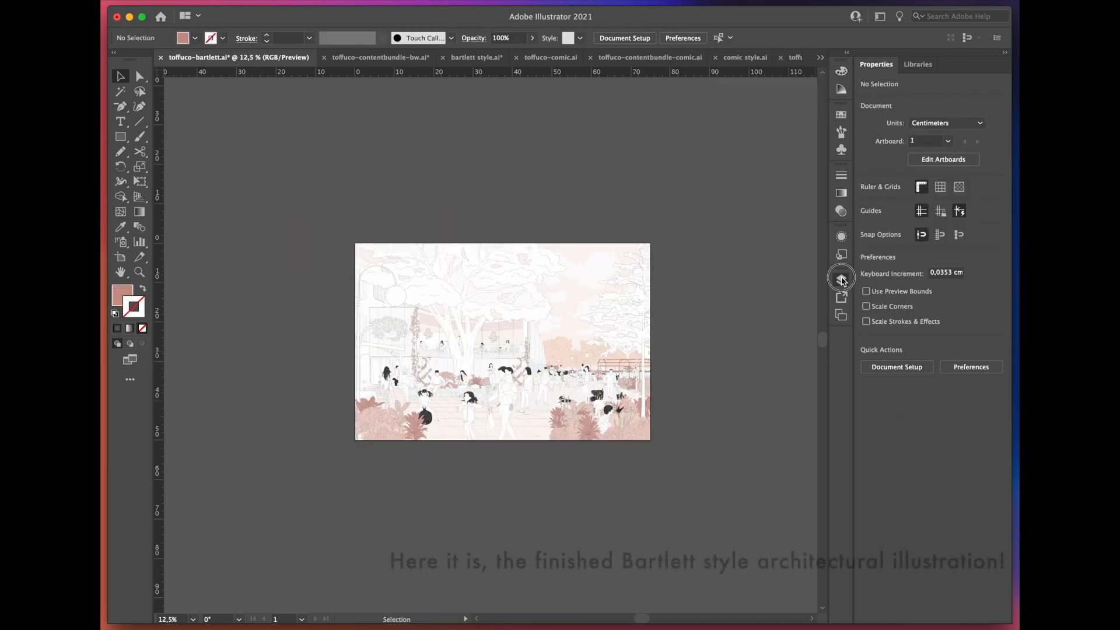
Step: Examine the layers and the finished illustration up close, from the foreground figures to the building interior and path
click(841, 280)
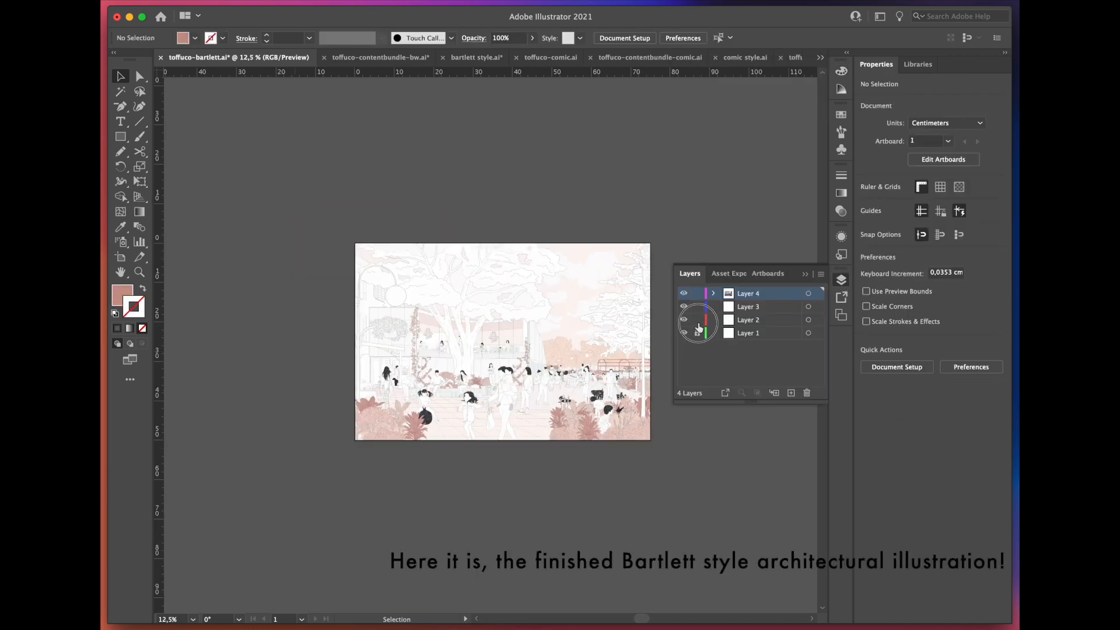
click(799, 276)
key(super+equal)
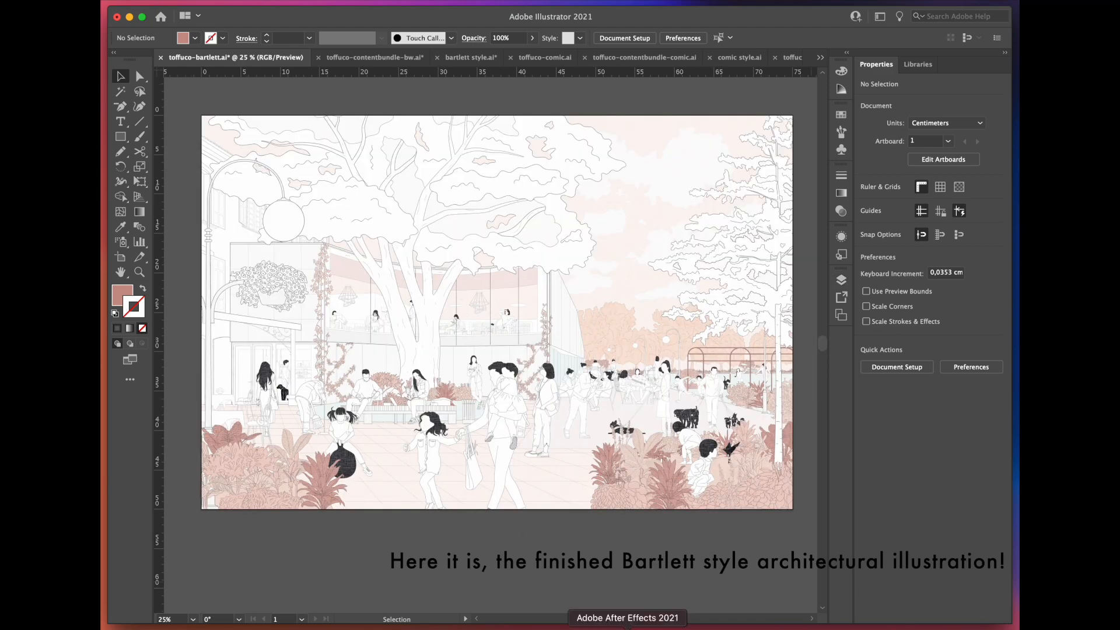
scroll(274, 514, up, 2)
drag(591, 388, 333, 463)
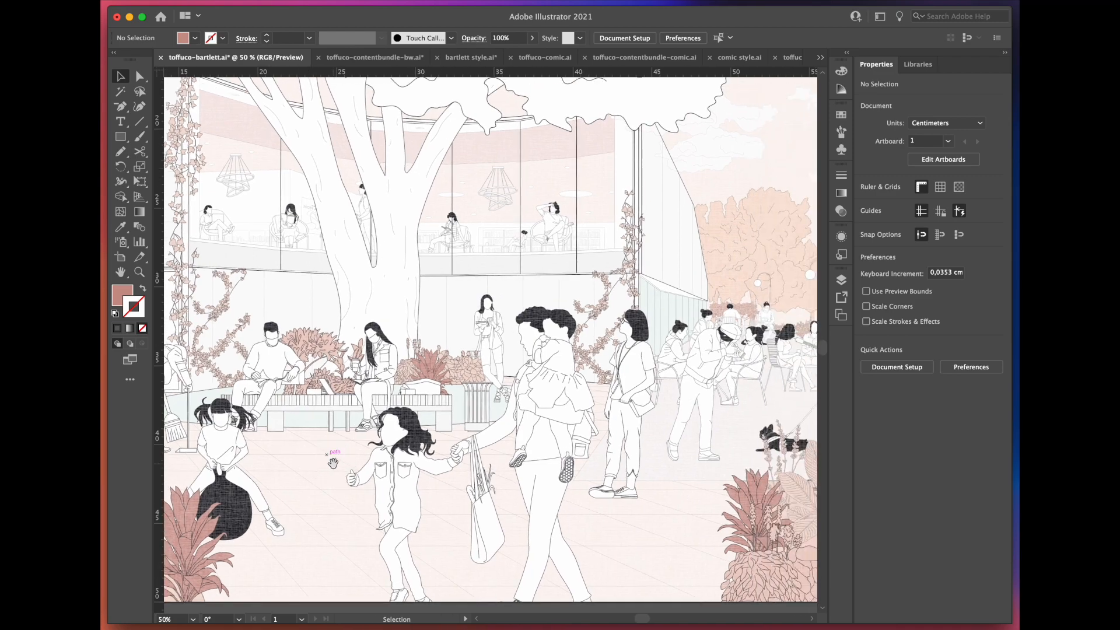
drag(794, 301, 474, 484)
drag(441, 245, 713, 419)
drag(336, 521, 215, 321)
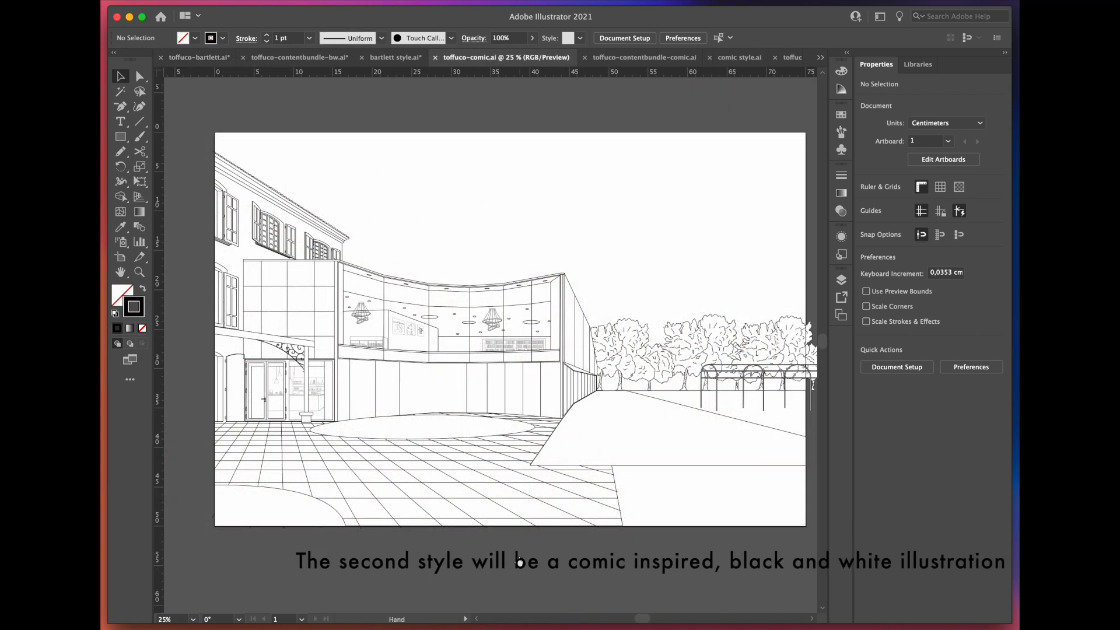
drag(519, 562, 492, 556)
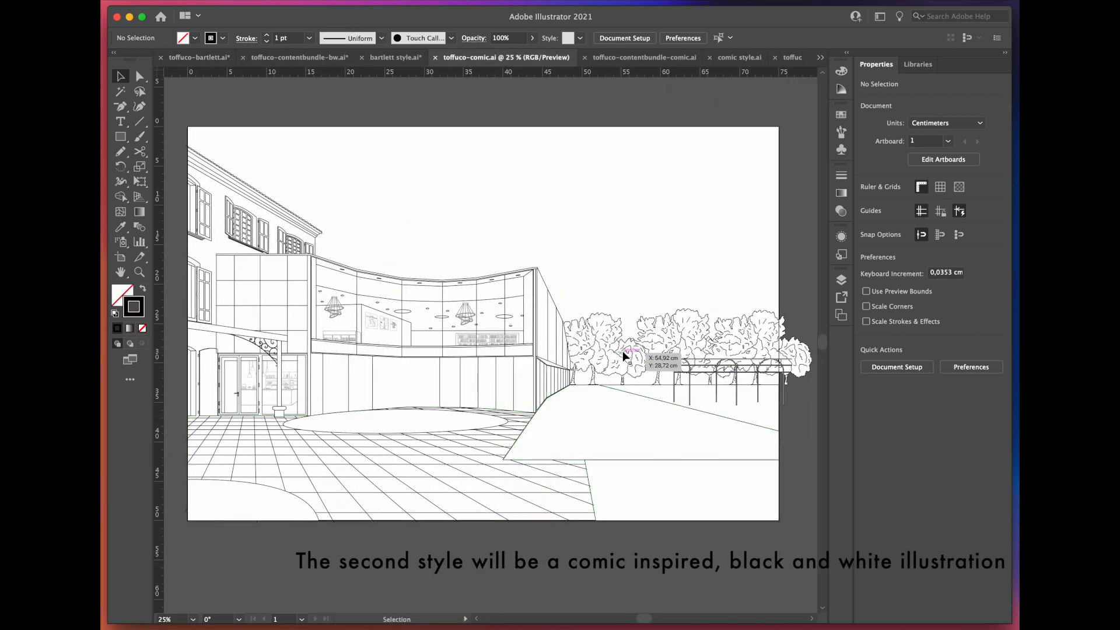
Step: In the toffuco-comic drawing, open the stroke weight choices for the horizontal line above the upper-floor bookshelves
click(440, 338)
scroll(439, 341, up, 5)
click(584, 305)
click(950, 219)
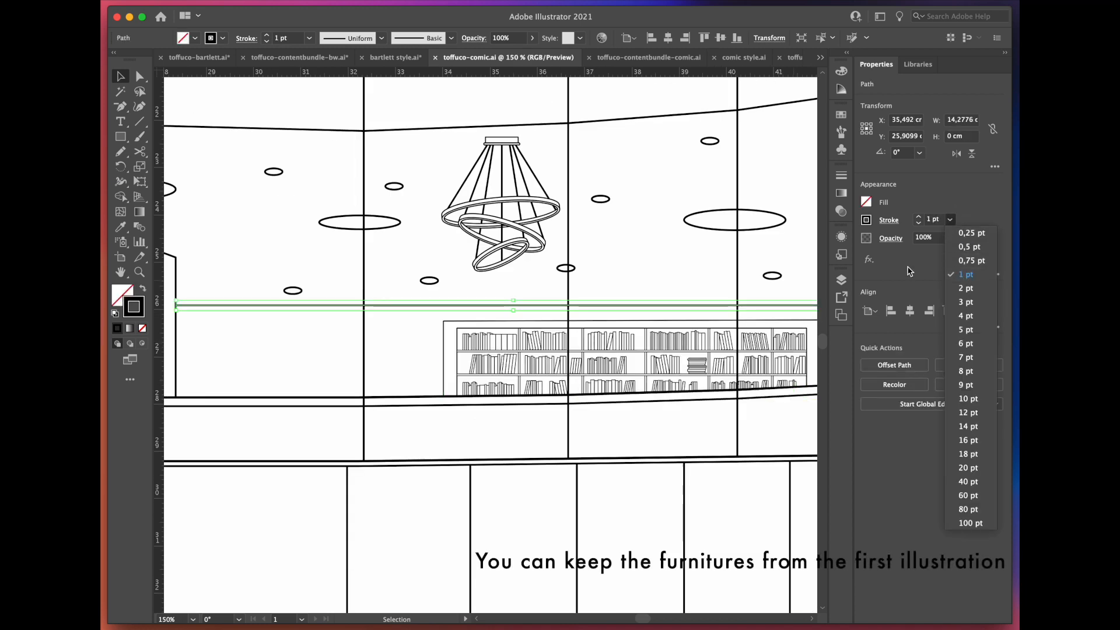
scroll(571, 305, down, 4)
Step: Set the curved building's outline stroke to 4 pt and use the Eyedropper to match the old building's outline to it
click(635, 415)
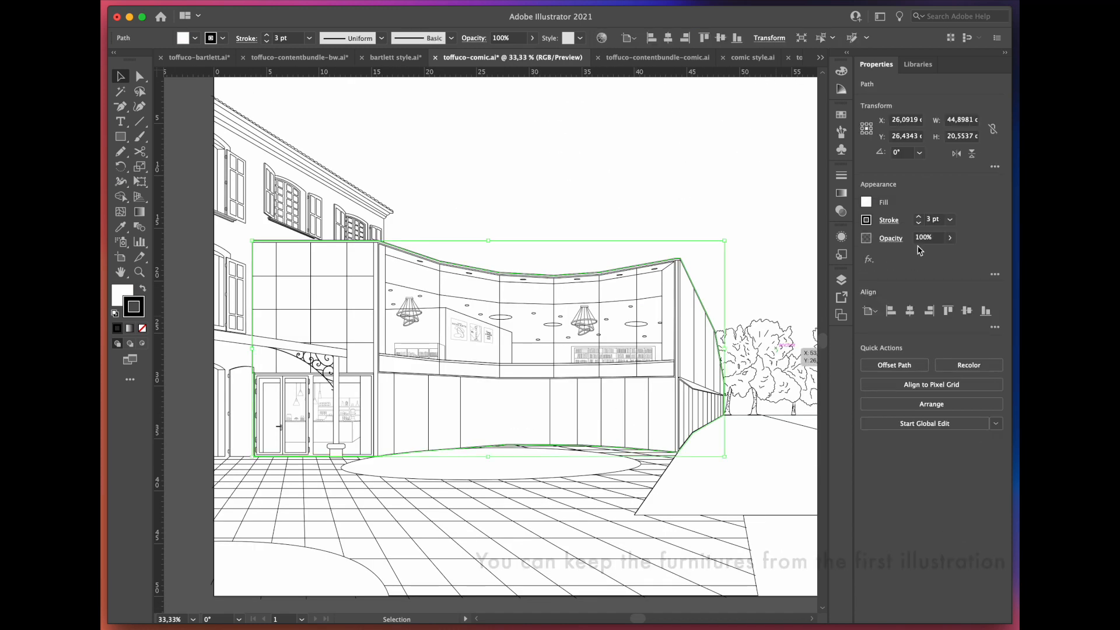
click(950, 220)
click(965, 316)
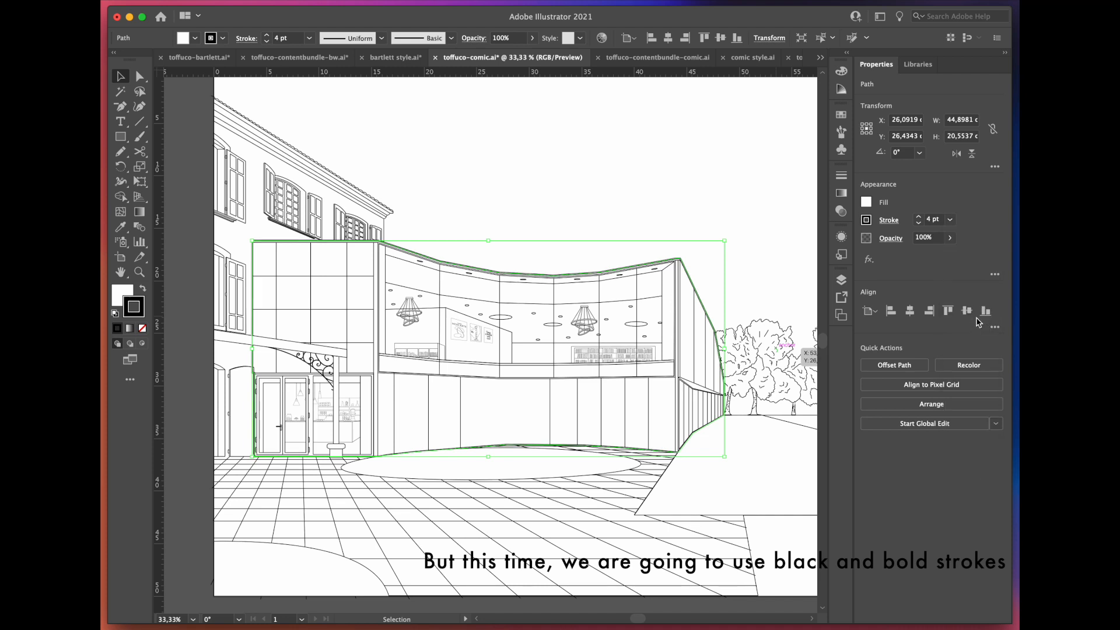
click(841, 174)
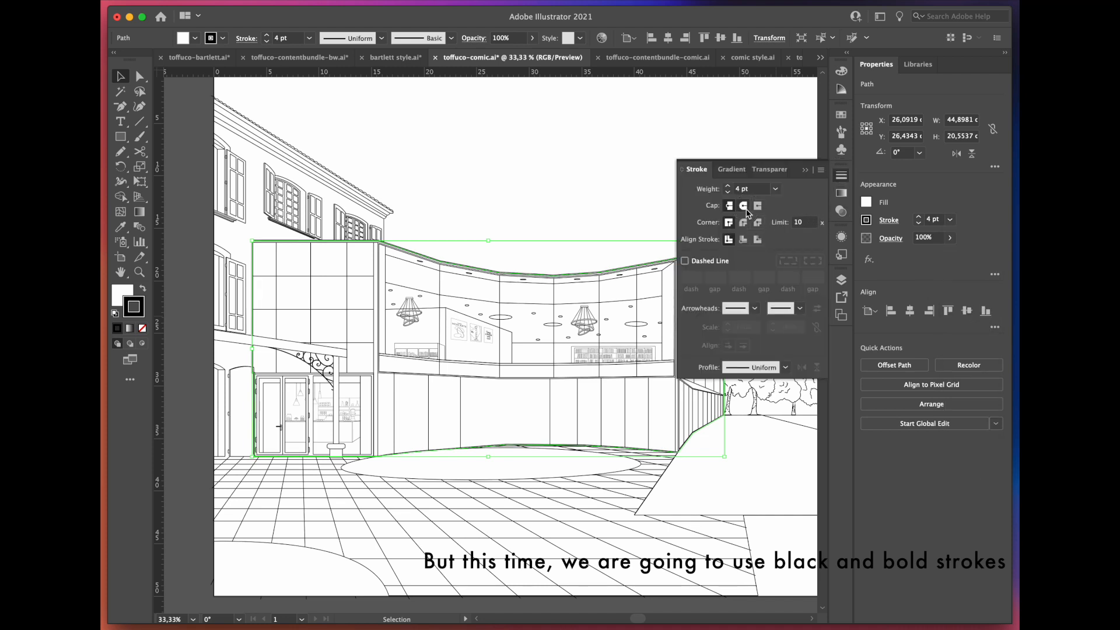
click(349, 374)
key(i)
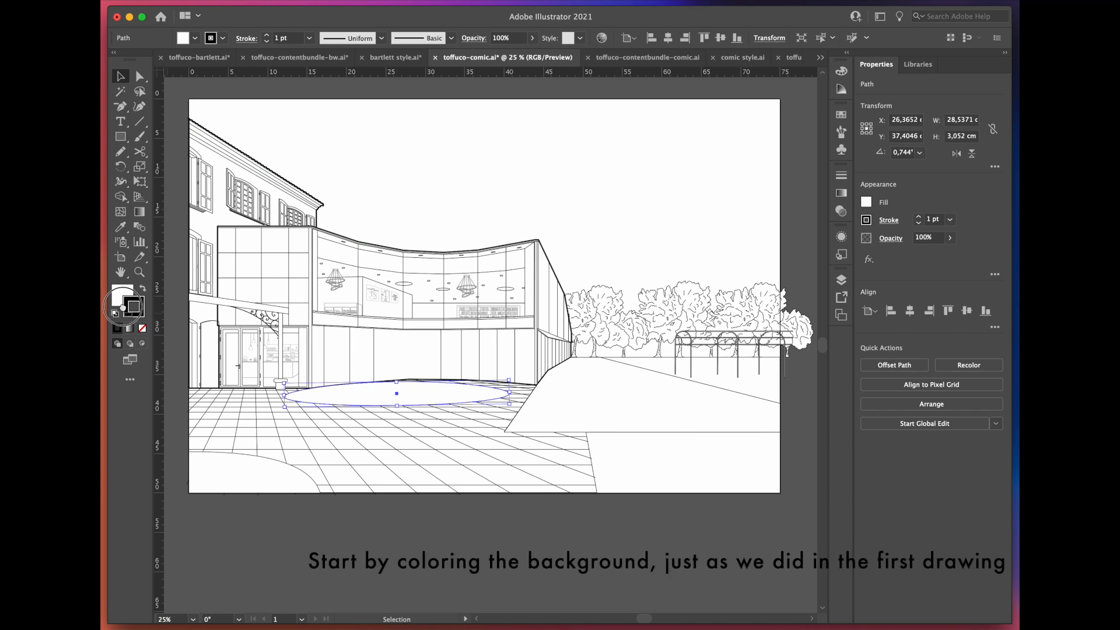
Step: Fill the courtyard ellipse and the two foreground corner areas with black and the paving with plain white
drag(123, 306, 119, 296)
click(239, 470)
click(659, 467)
scroll(445, 524, left, 2)
click(368, 470)
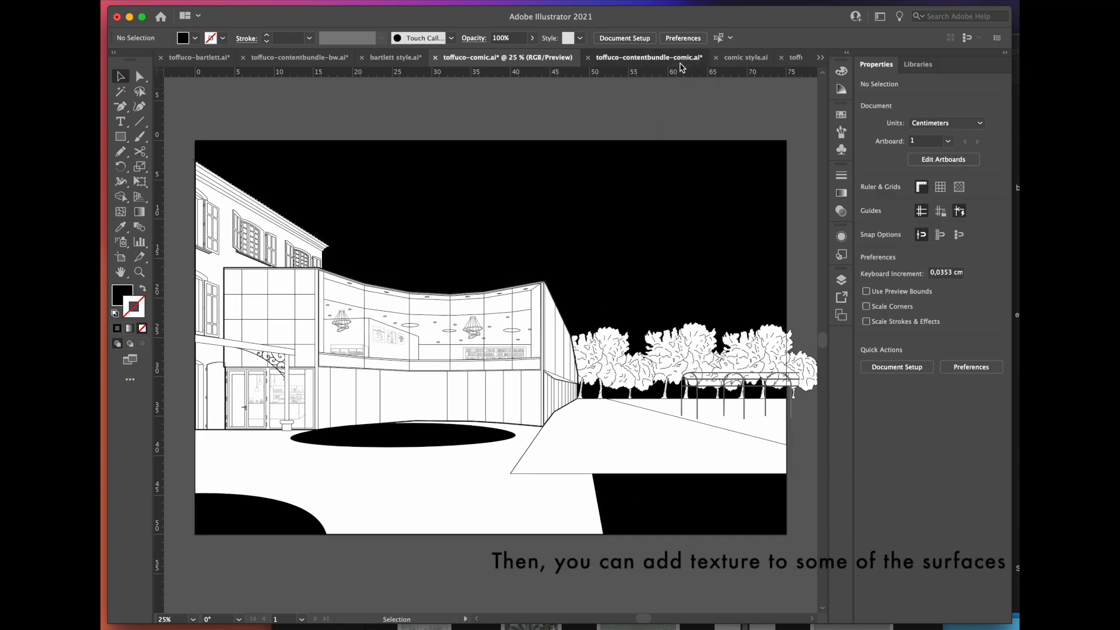
Step: Bring the fine wood-grain texture from the toffuco-contentbundle-comic document and place it with the paving surface below the artboard
click(676, 57)
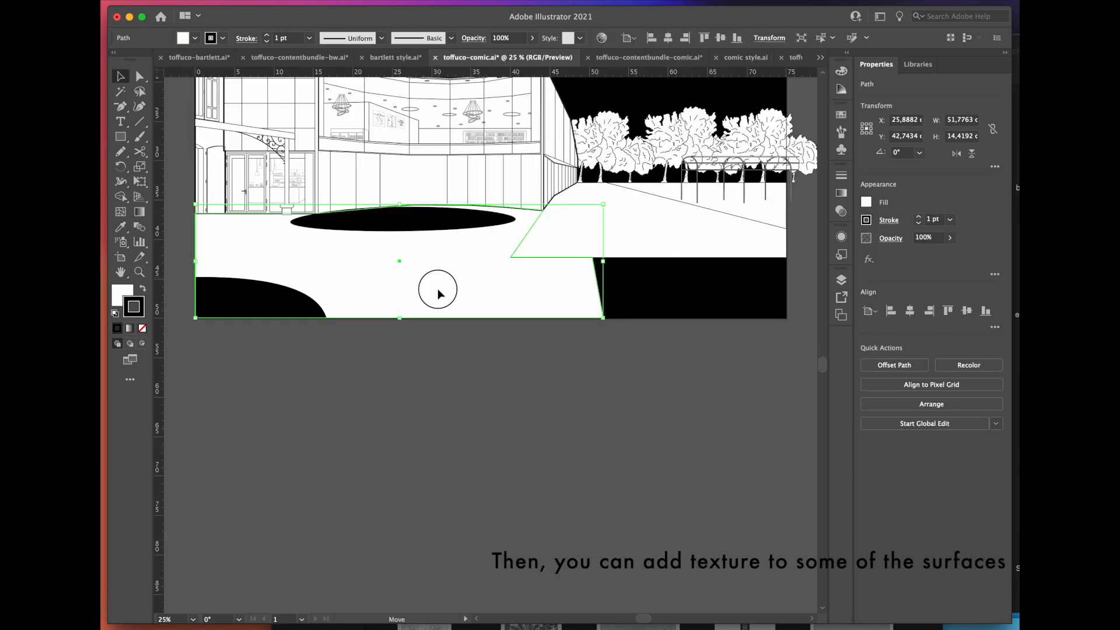
drag(438, 292, 450, 432)
drag(560, 246, 586, 428)
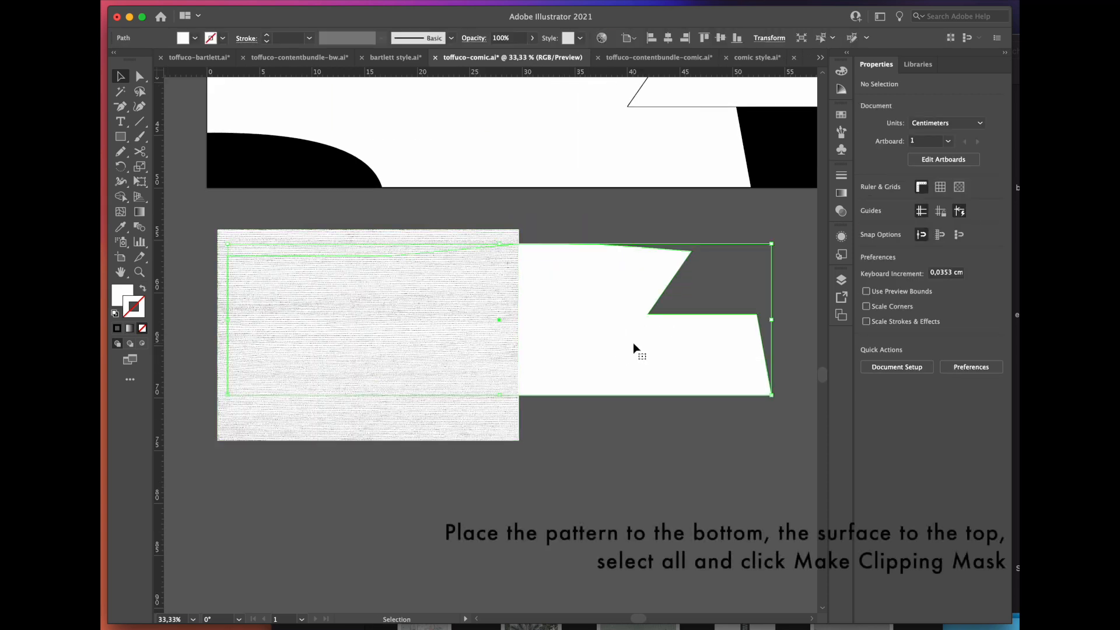
Step: Arrange the wood-grain texture behind the paving surface and duplicate it alongside so the pair spans the whole surface
right_click(568, 368)
mouse_move(204, 560)
key(Return)
drag(294, 438, 523, 437)
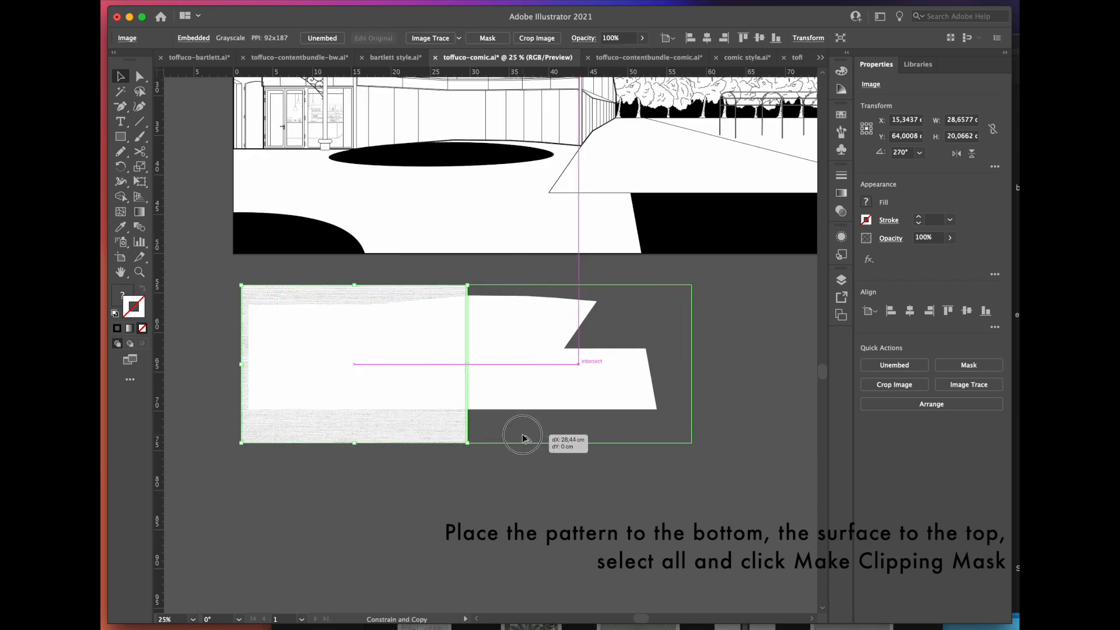
drag(523, 437, 523, 438)
click(492, 488)
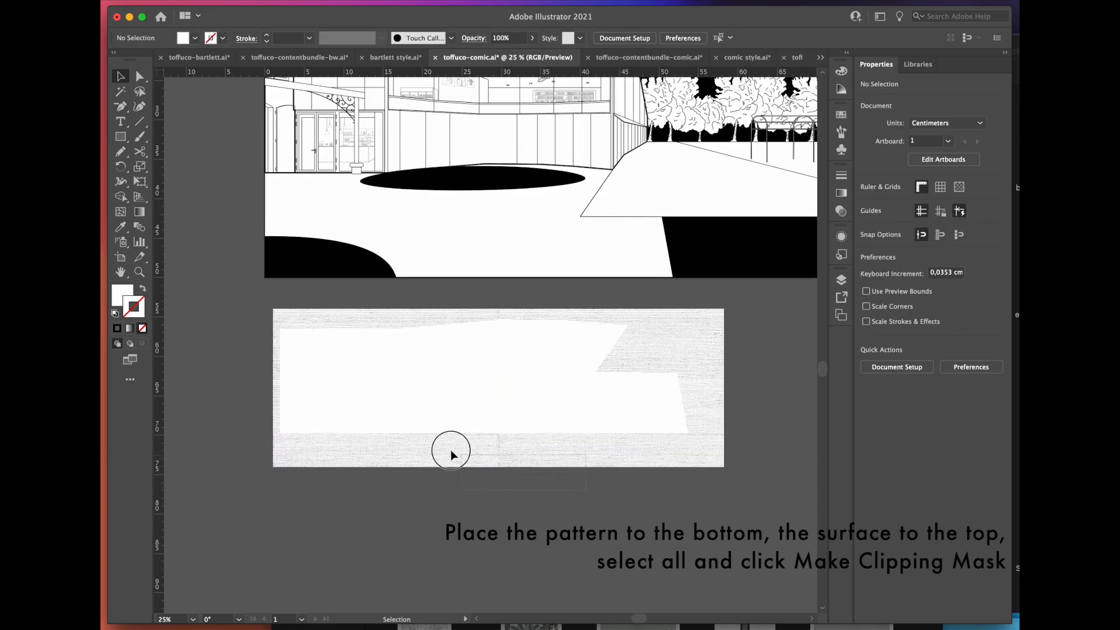
Step: Clip both wood-grain textures to the paving surface with a clipping mask and move the result back into the courtyard
drag(411, 417, 391, 396)
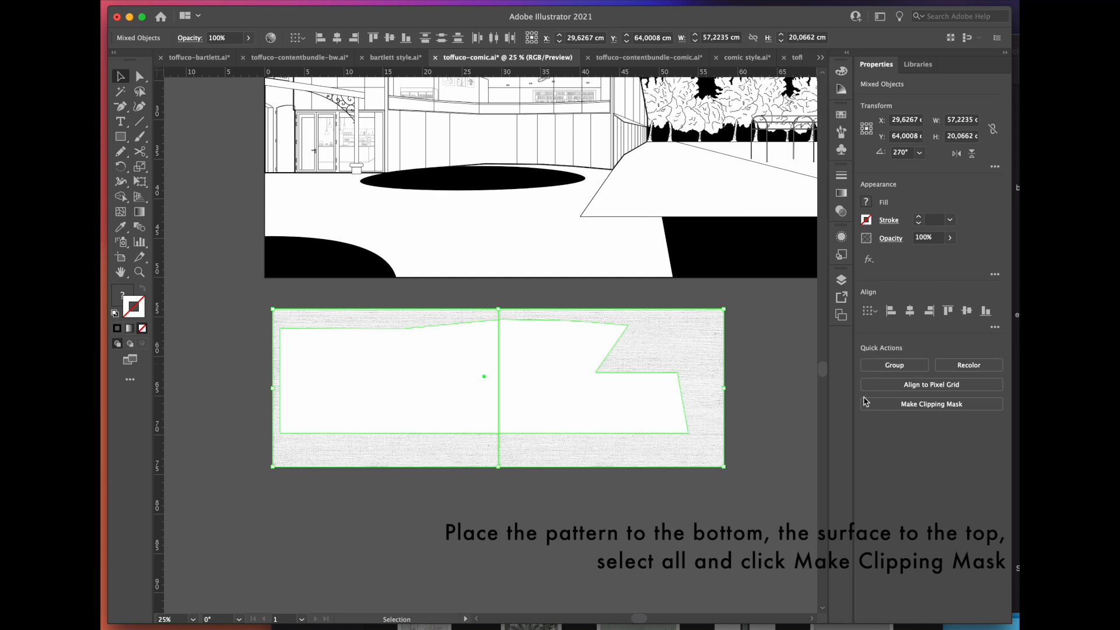
click(882, 406)
scroll(642, 504, up, 3)
scroll(641, 505, left, 1)
drag(621, 522, 609, 368)
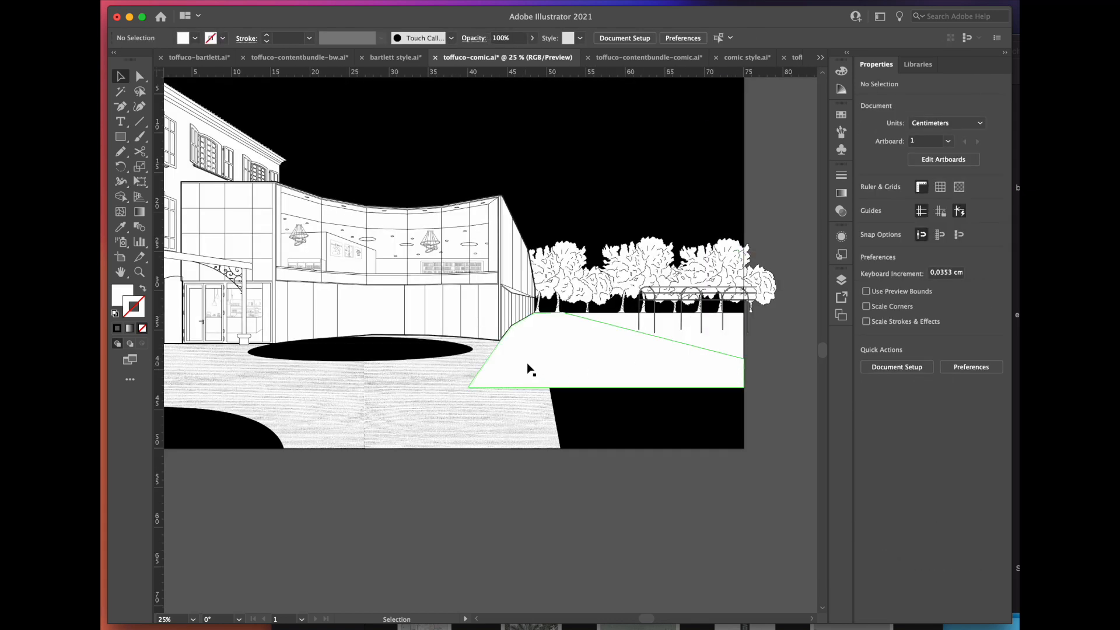
Step: Set the path surface below the artboard, resize the plank texture 22.png over it, and duplicate the texture side by side
drag(530, 365, 480, 513)
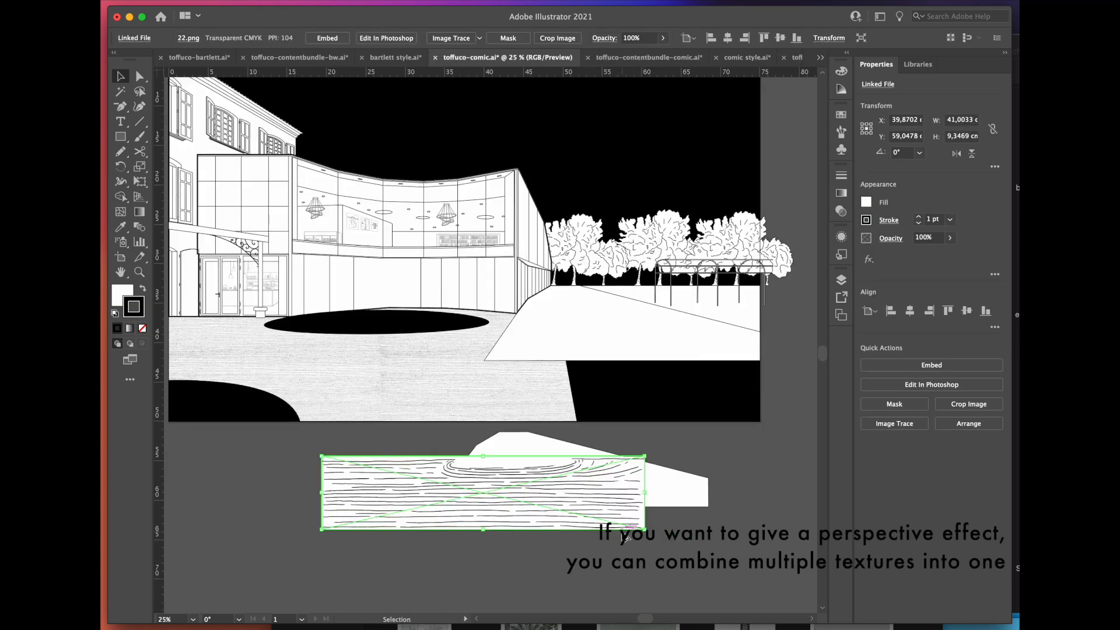
scroll(654, 434, up, 1)
drag(652, 432, 529, 479)
drag(372, 527, 498, 500)
scroll(501, 522, right, 3)
drag(331, 487, 543, 484)
Step: Duplicate the plank texture row, scale the copy to about 30.6 cm wide, and position it above the larger row for perspective
drag(507, 530, 455, 478)
scroll(455, 478, left, 1)
drag(541, 489, 517, 450)
drag(264, 407, 369, 417)
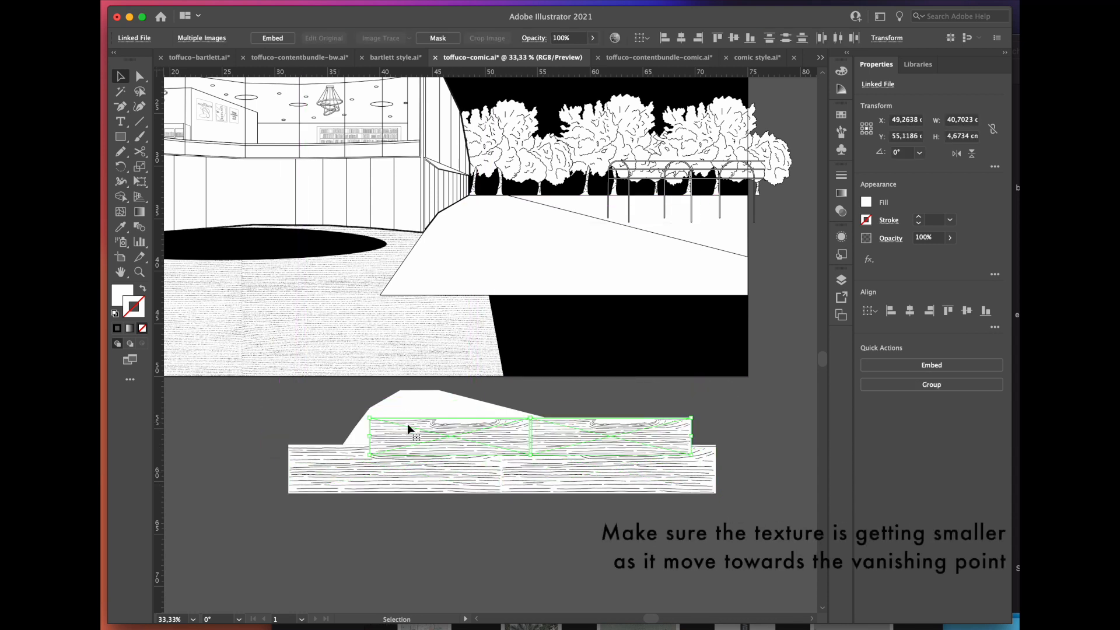
drag(464, 436, 453, 442)
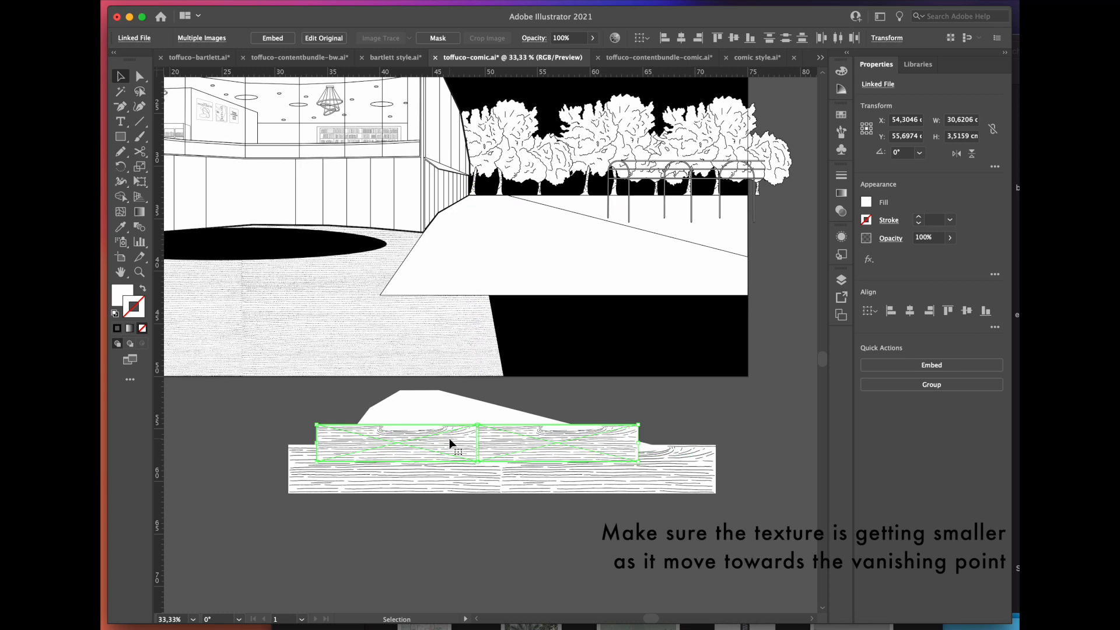
Step: Duplicate the upper plank row, scale the copy down and stack it above the existing rows to continue the perspective
click(681, 429)
click(540, 450)
drag(560, 448, 557, 419)
drag(659, 392, 636, 399)
click(558, 402)
drag(636, 399, 560, 370)
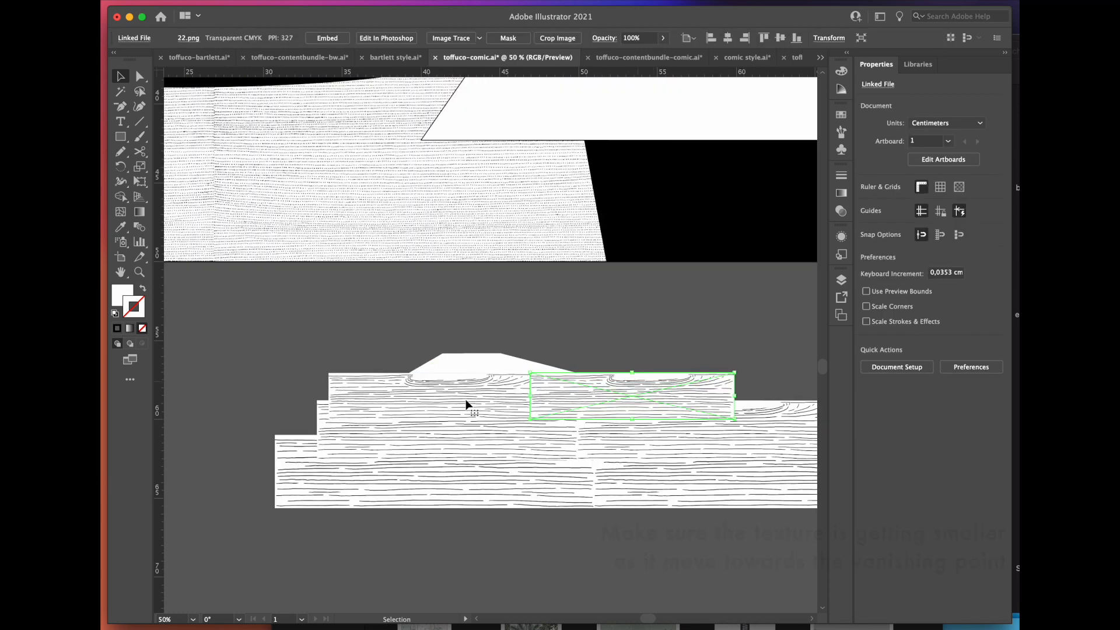
Step: Add a fourth plank row about 18 cm wide above the others and cover the path's far tip with a smaller texture copy
shift+click(465, 402)
drag(720, 343, 634, 354)
drag(314, 356, 348, 357)
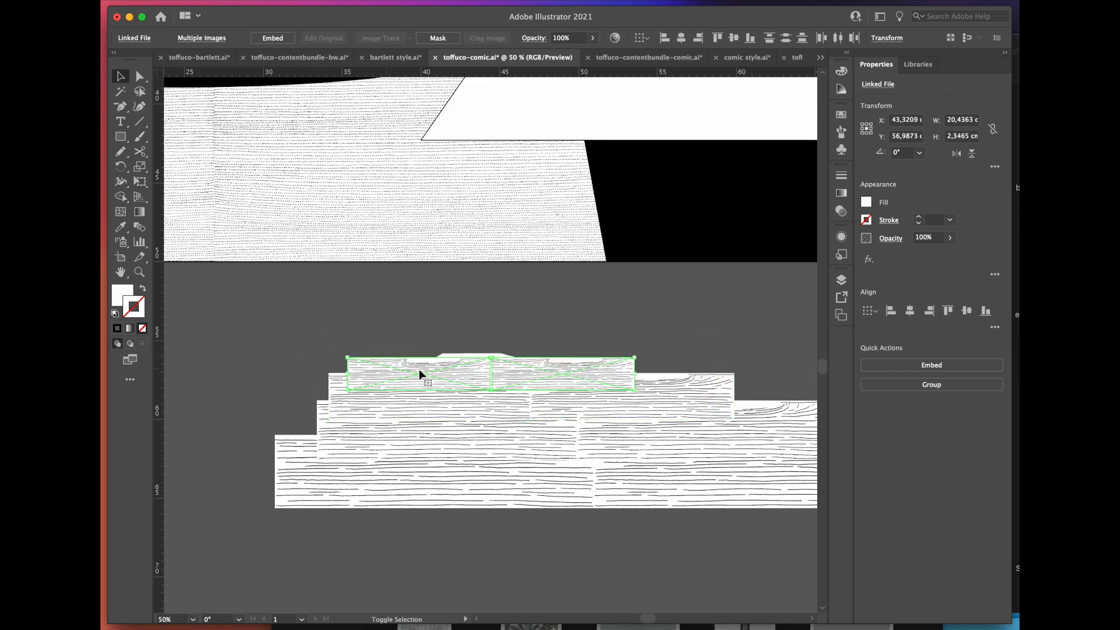
drag(498, 376, 467, 367)
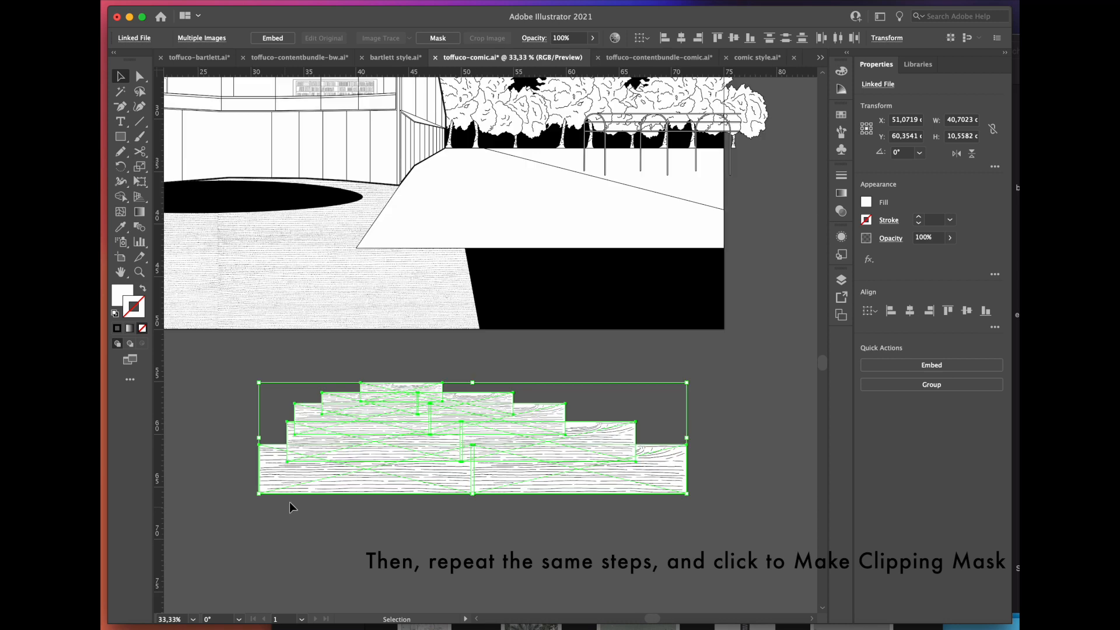
Step: Send the stacked plank textures behind the path surface, clip them to it with a clipping mask and return the path to the courtyard
right_click(488, 414)
mouse_move(153, 572)
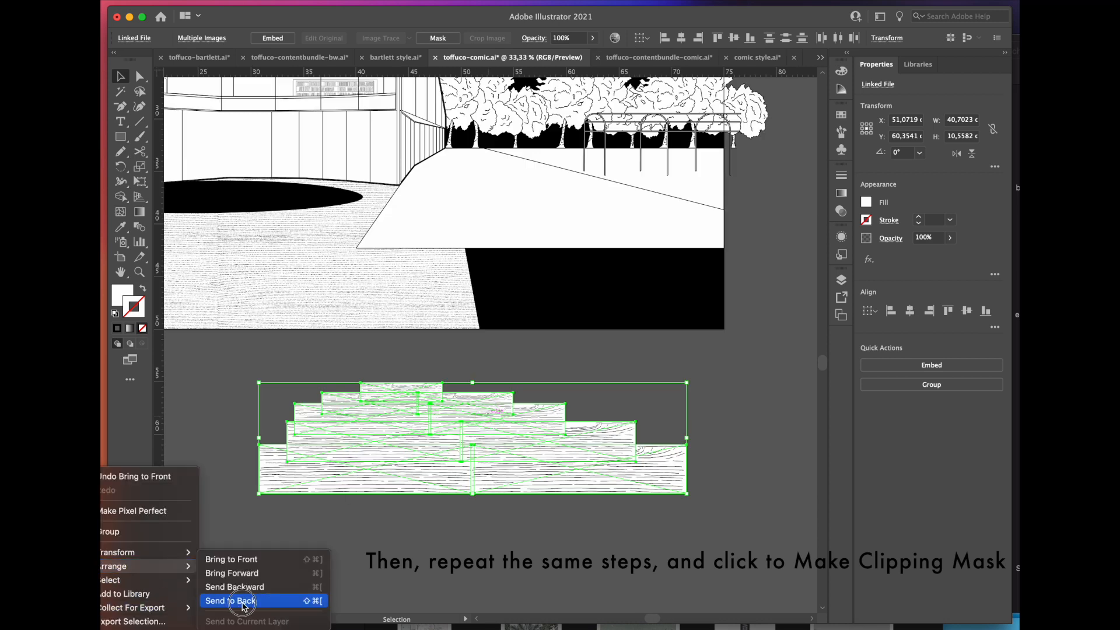
click(242, 603)
click(382, 530)
drag(706, 513, 229, 358)
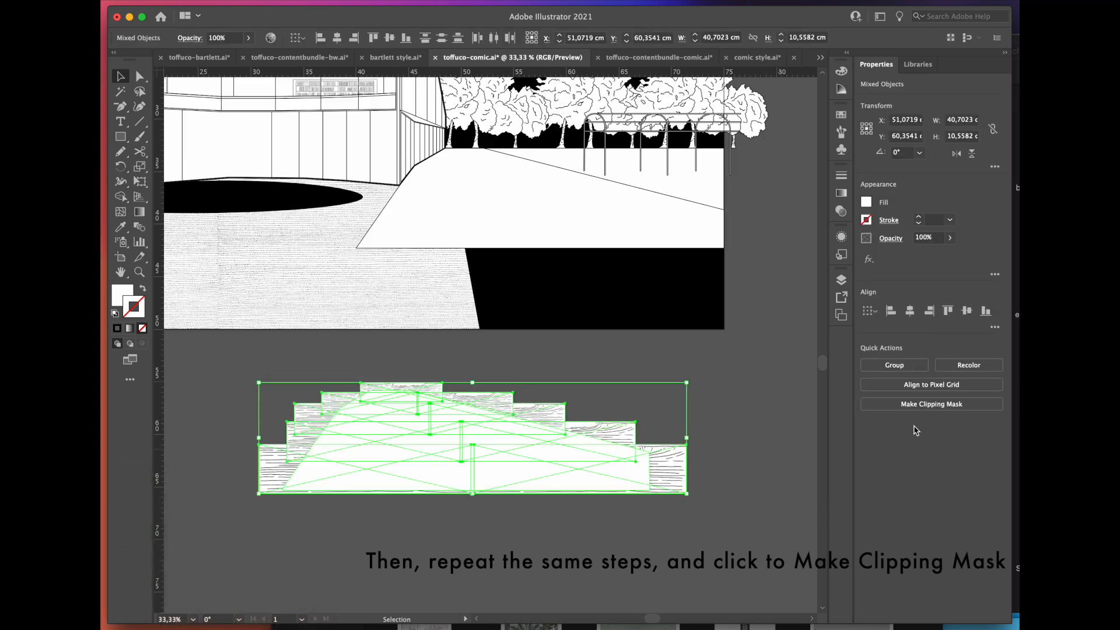
click(914, 405)
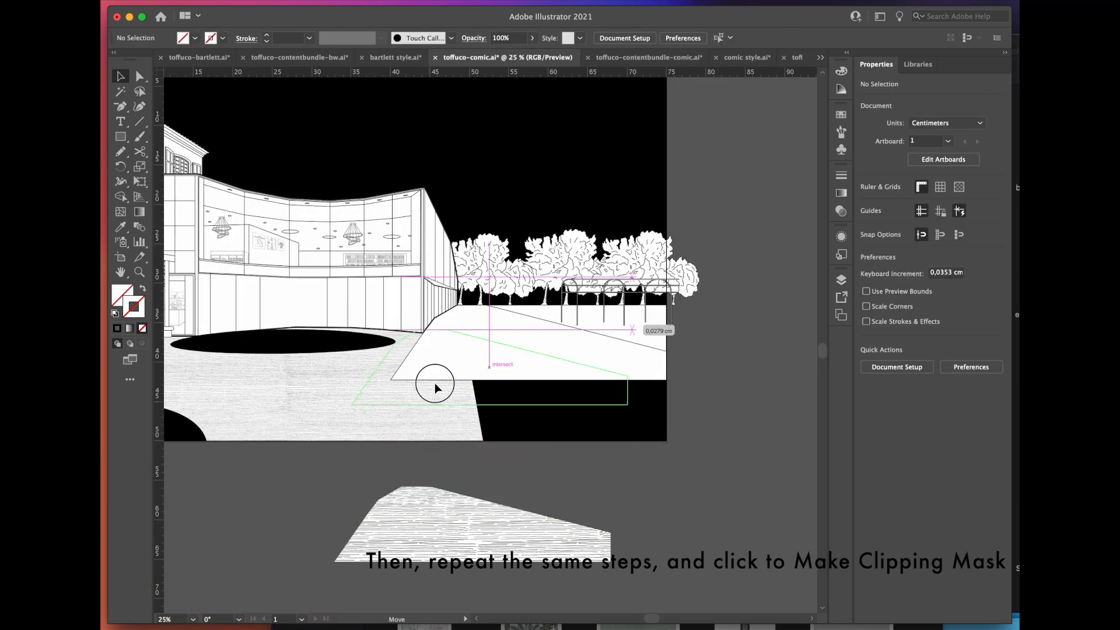
drag(435, 387, 469, 382)
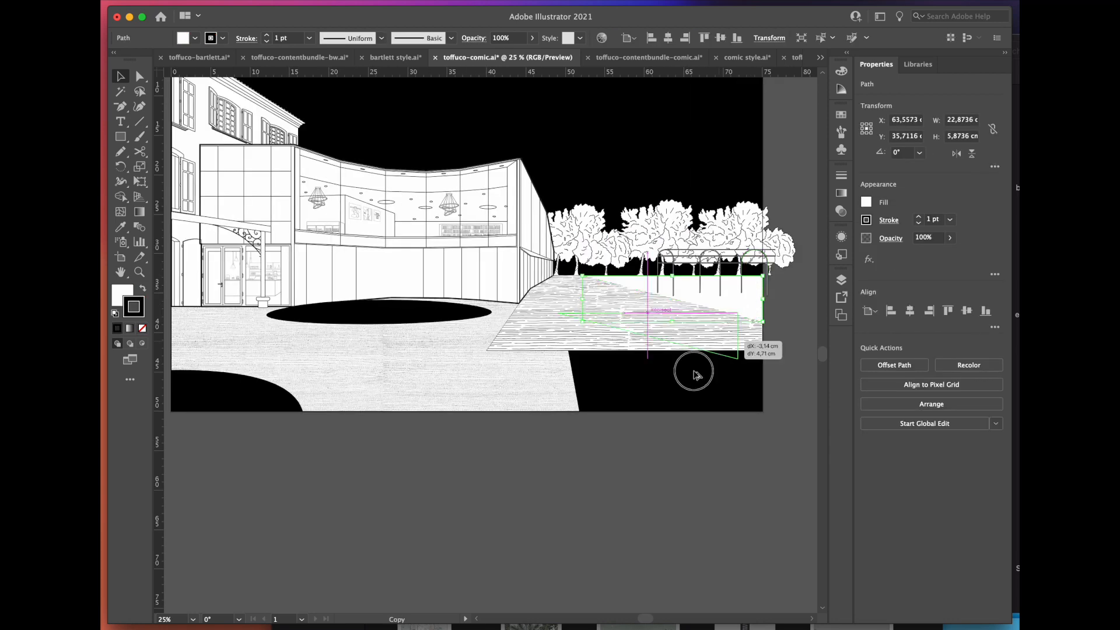
Step: Place texture 23.png, about 18.4 cm wide, over the triangular ground surface below the artboard and duplicate it to cover the surface
drag(694, 373, 555, 488)
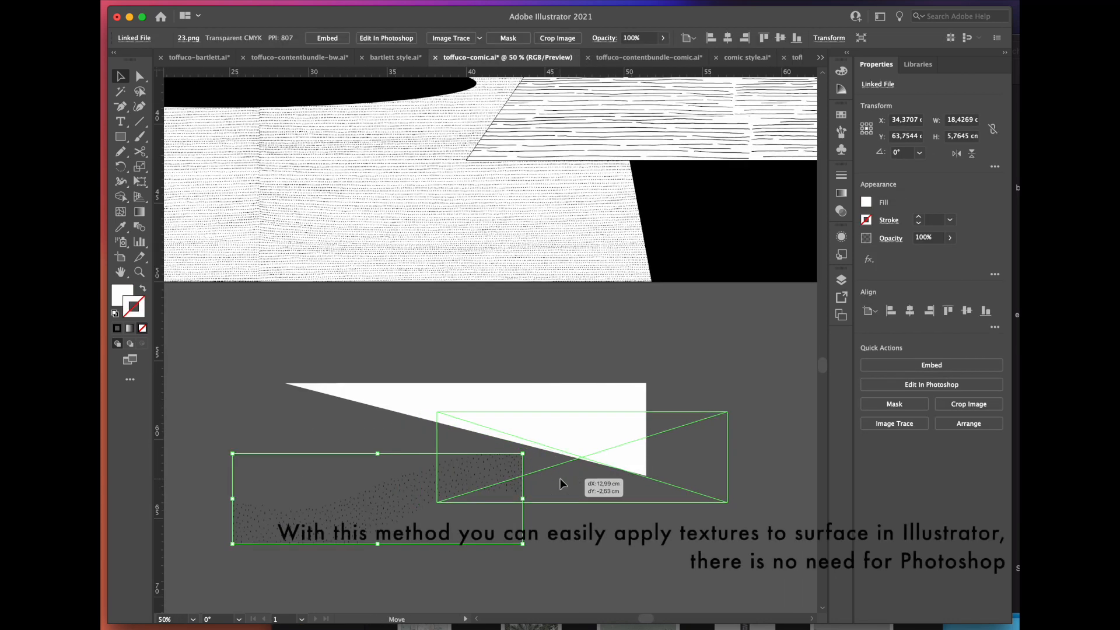
drag(565, 485, 258, 424)
key(super+minus)
key(super+plus)
key(super+shift+a)
key(super+plus)
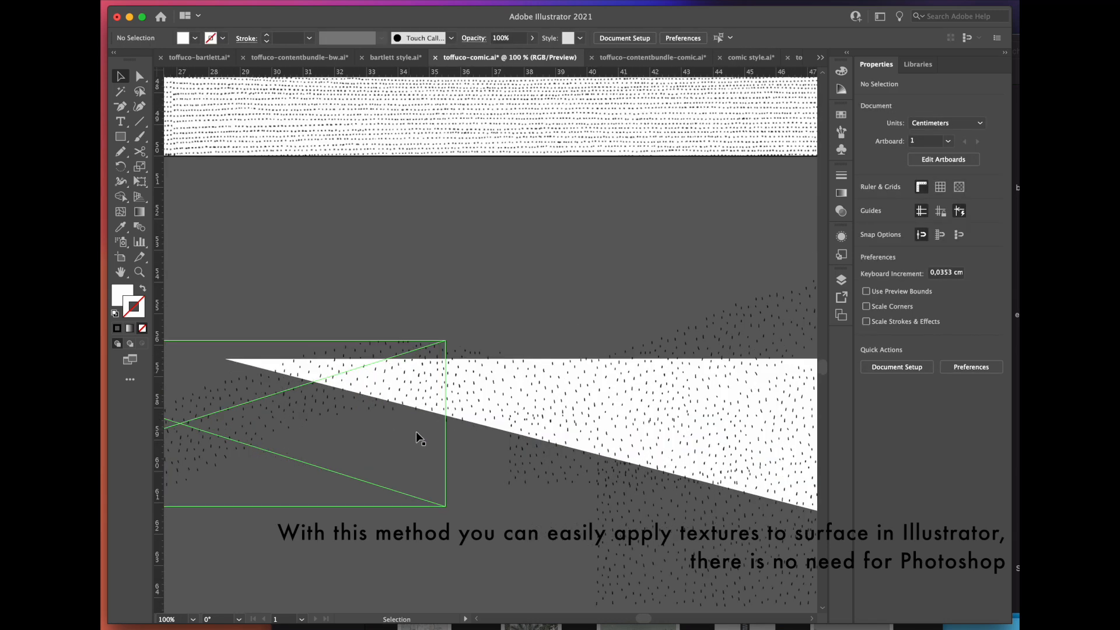
Step: Bring the triangular surface in front of its speckled textures and clip them to it with a clipping mask
right_click(496, 429)
mouse_move(169, 566)
click(239, 561)
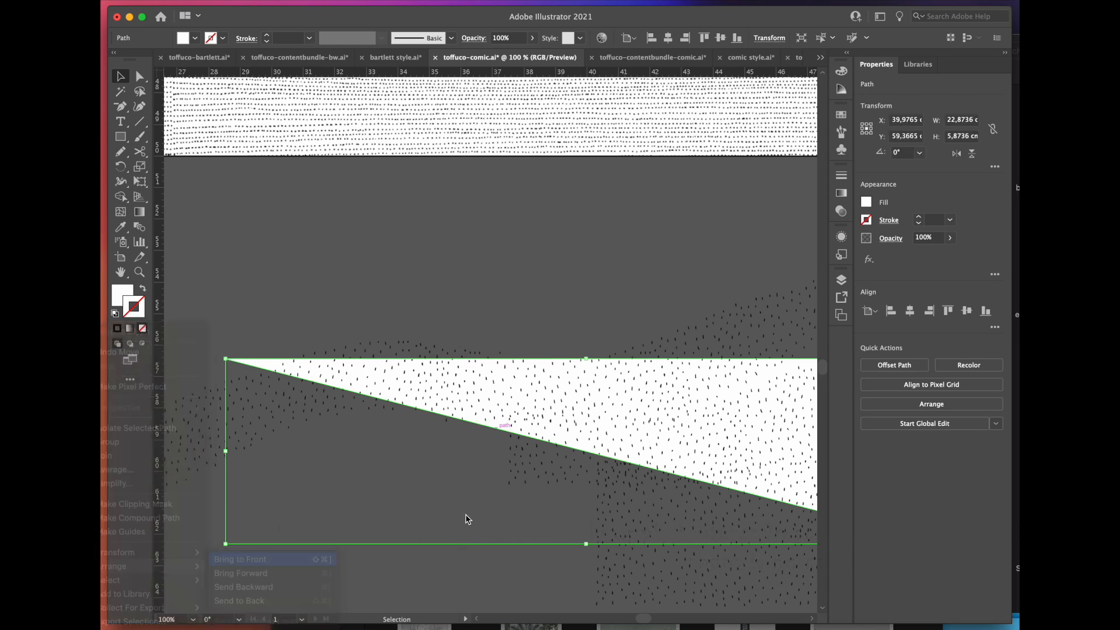
click(465, 518)
scroll(441, 503, down, 3)
drag(612, 526, 332, 417)
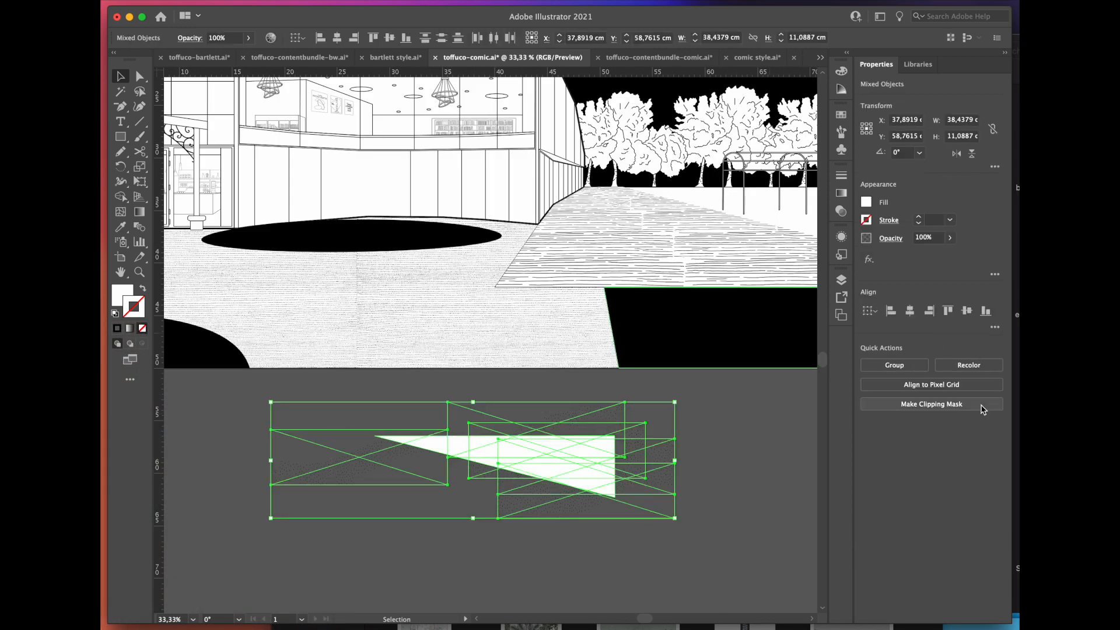
click(436, 552)
Step: Move the clipped speckled ground surface back into its place beside the plank path
scroll(430, 554, down, 1)
scroll(784, 292, up, 1)
drag(438, 564, 681, 317)
click(624, 512)
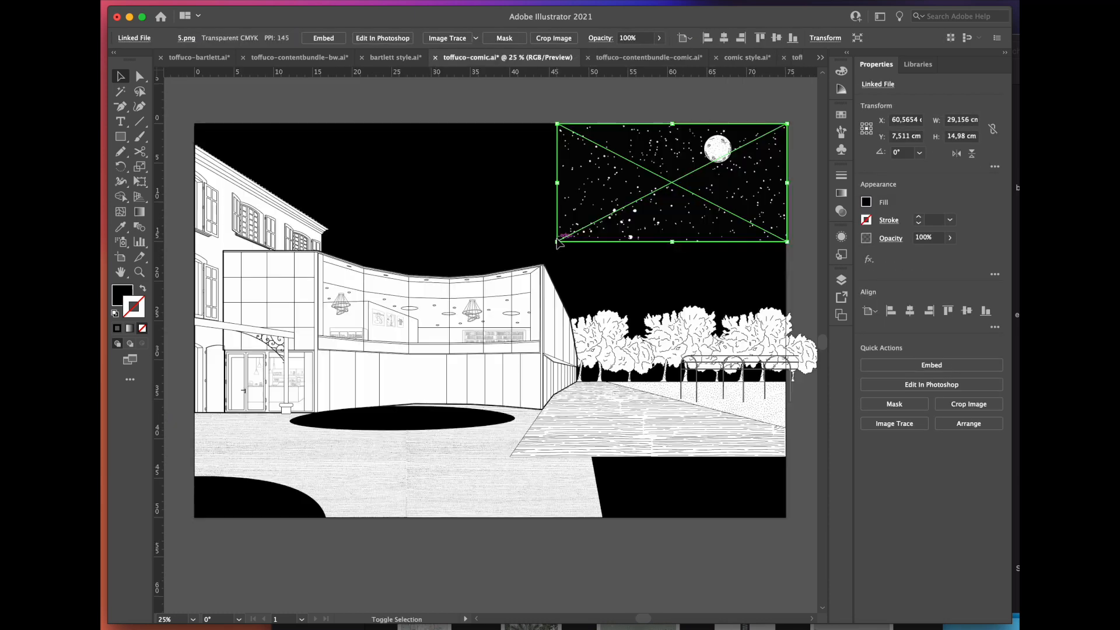
Step: Position the starry sky with the moon over the black sky area and send both to the back
drag(555, 254, 383, 343)
right_click(200, 589)
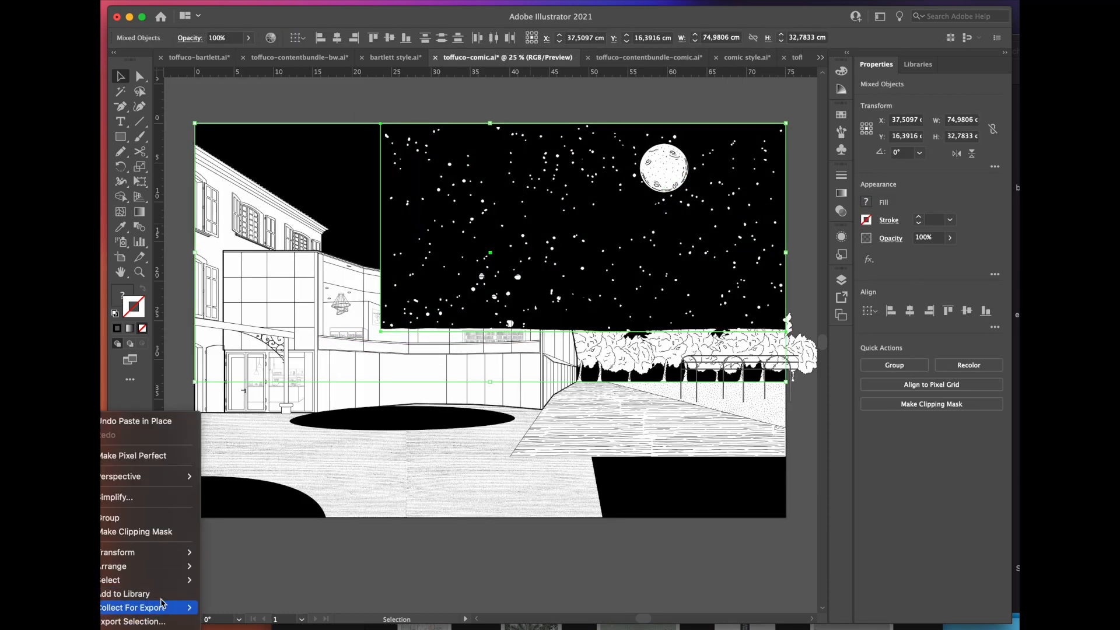
mouse_move(174, 570)
click(239, 601)
Step: Extend the starry sky toward the old building with a second copy and send it behind the drawing
key(super+minus)
drag(678, 251, 553, 252)
right_click(199, 589)
click(251, 600)
click(654, 512)
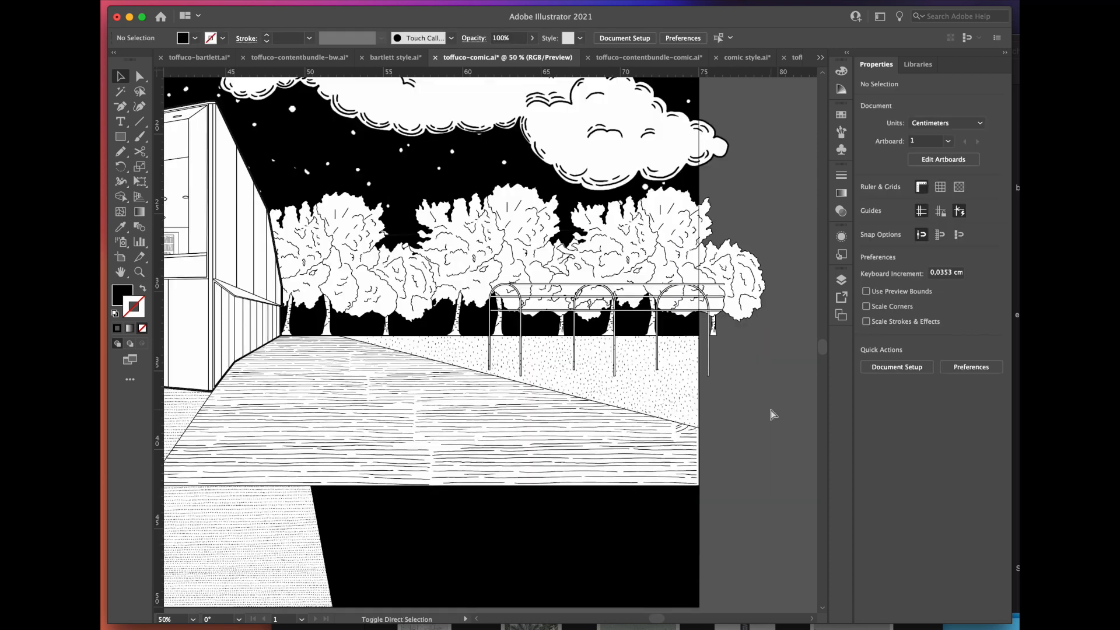
Step: Fill the scene with clouds, street lamps, people and plants from the comic content bundle, sized to match the perspective
key(super+v)
click(769, 408)
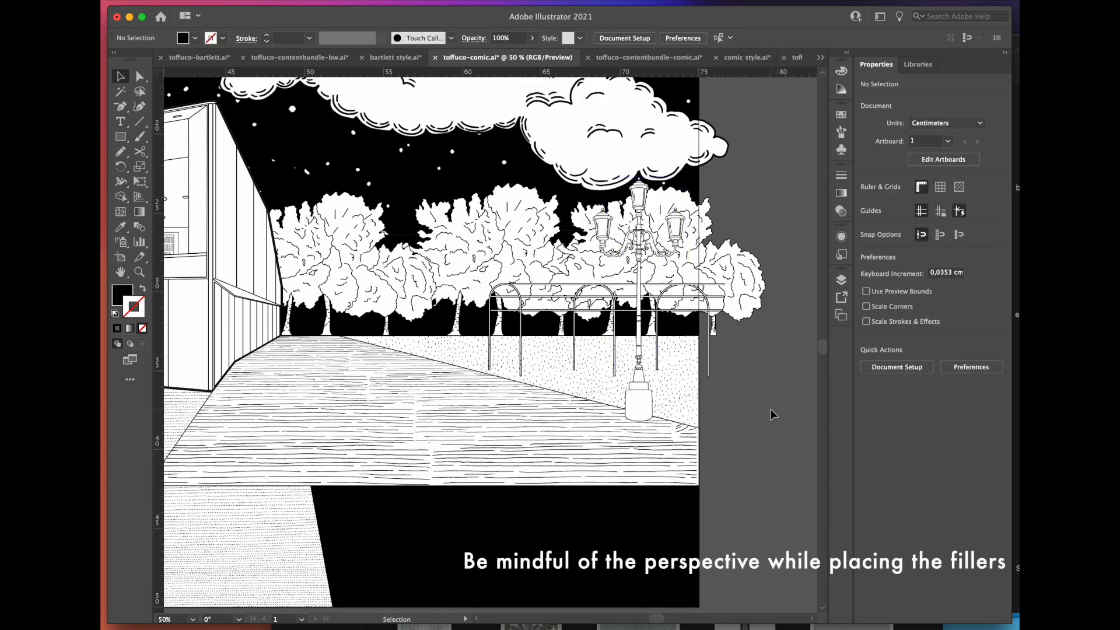
key(super+v)
click(782, 369)
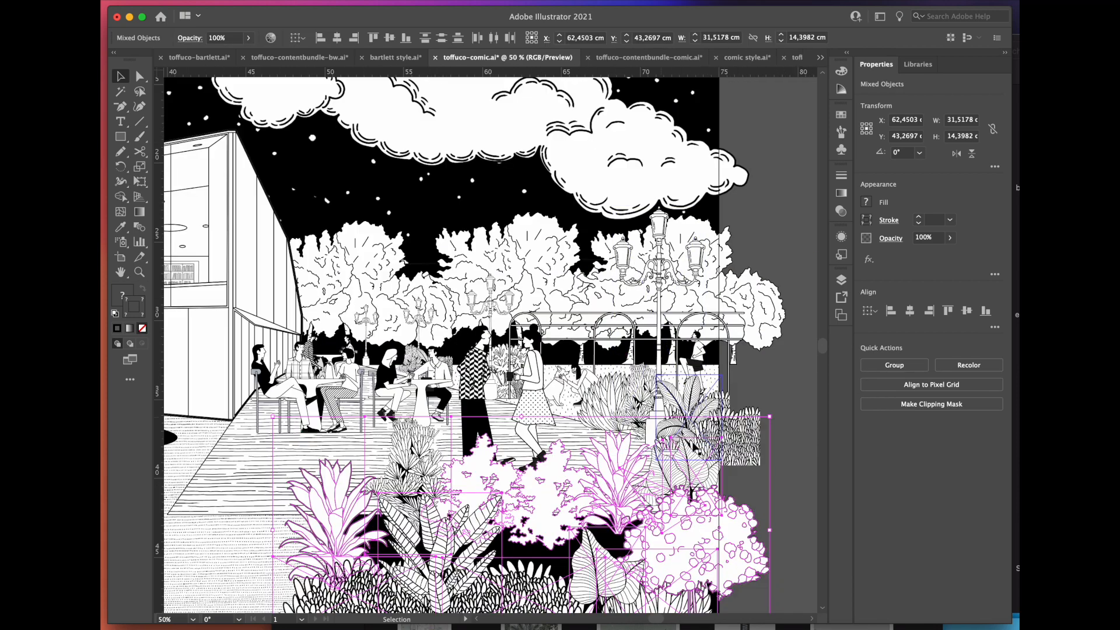
scroll(768, 413, down, 1)
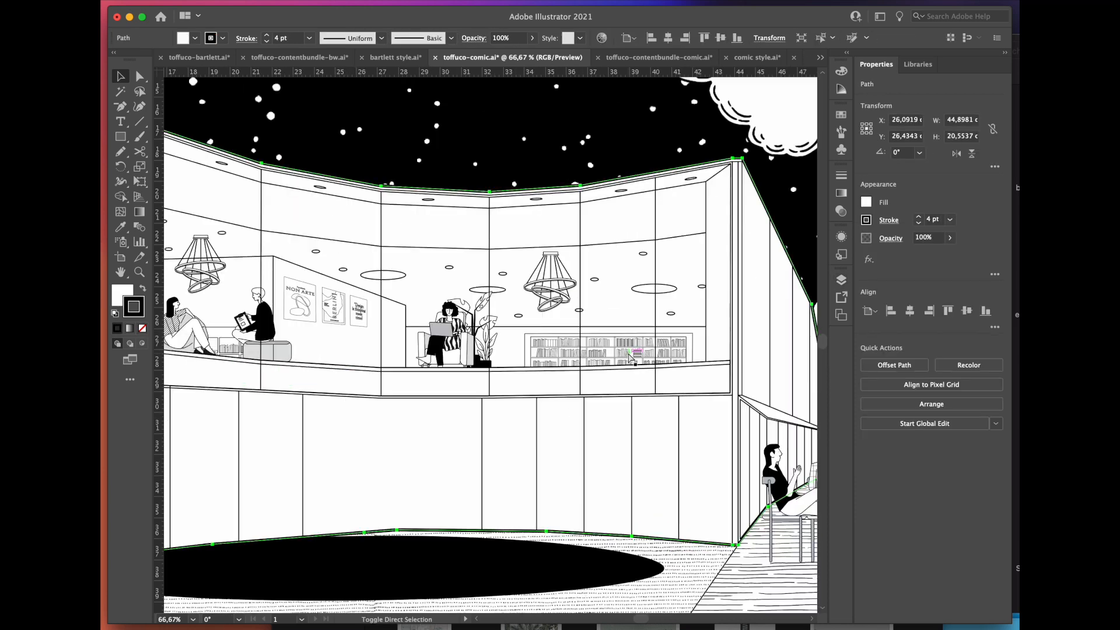
click(630, 357)
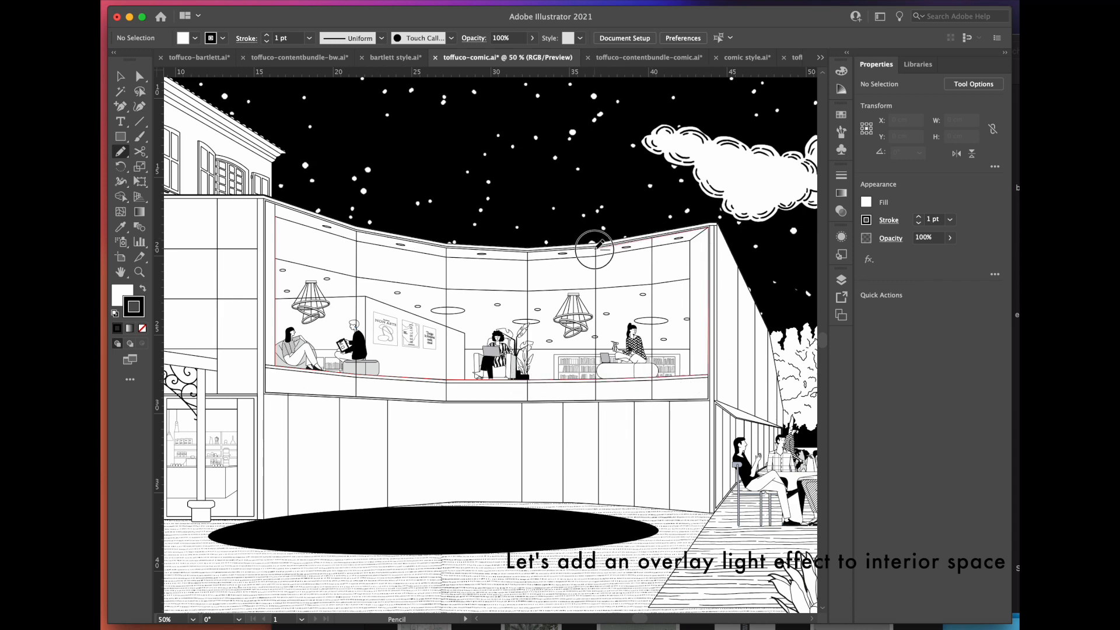
Step: Trace the upper-floor glazing of the curved building as a closed shape with no stroke and fill it with ffffb6
drag(358, 231, 275, 216)
click(142, 329)
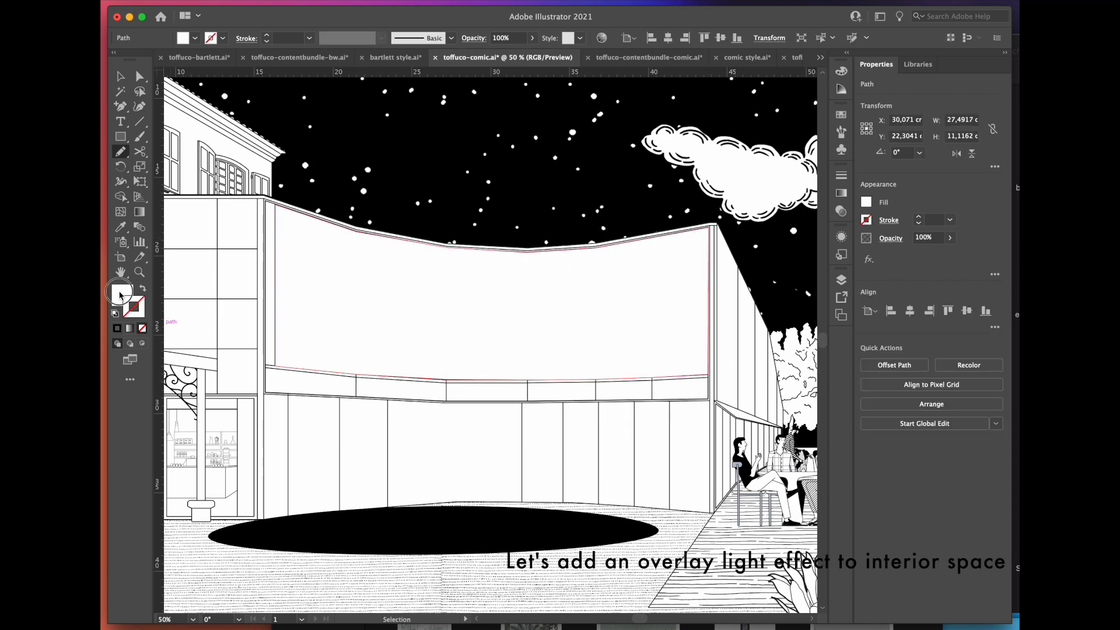
double_click(121, 294)
text(ffffb6)
click(771, 231)
drag(817, 320, 821, 335)
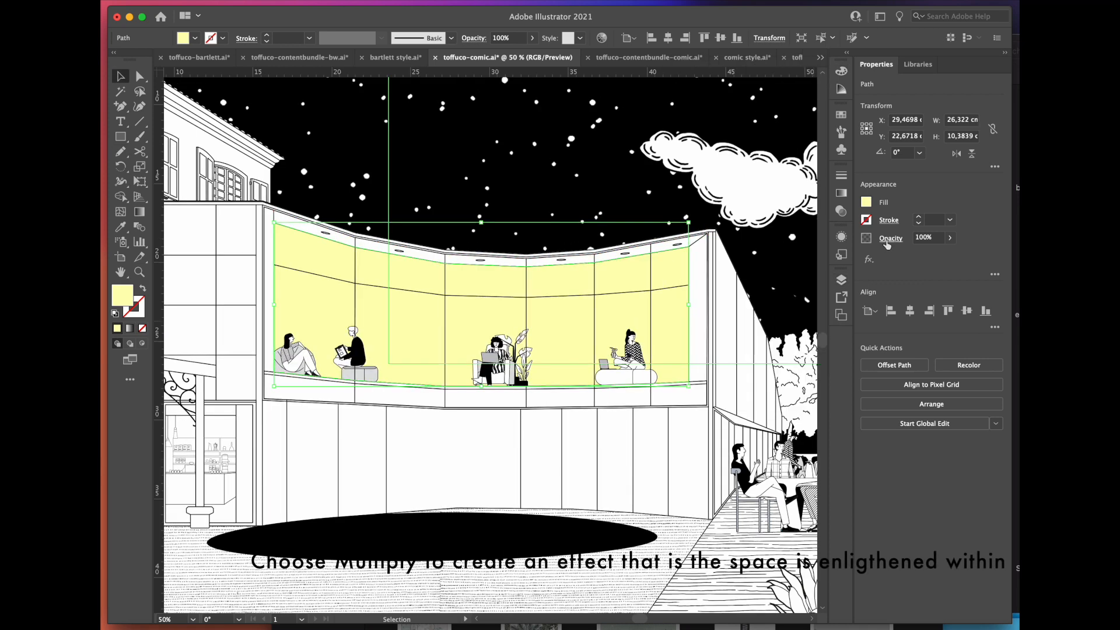
Step: Set the yellow glazing shape's blending mode to Multiply
click(890, 239)
click(802, 266)
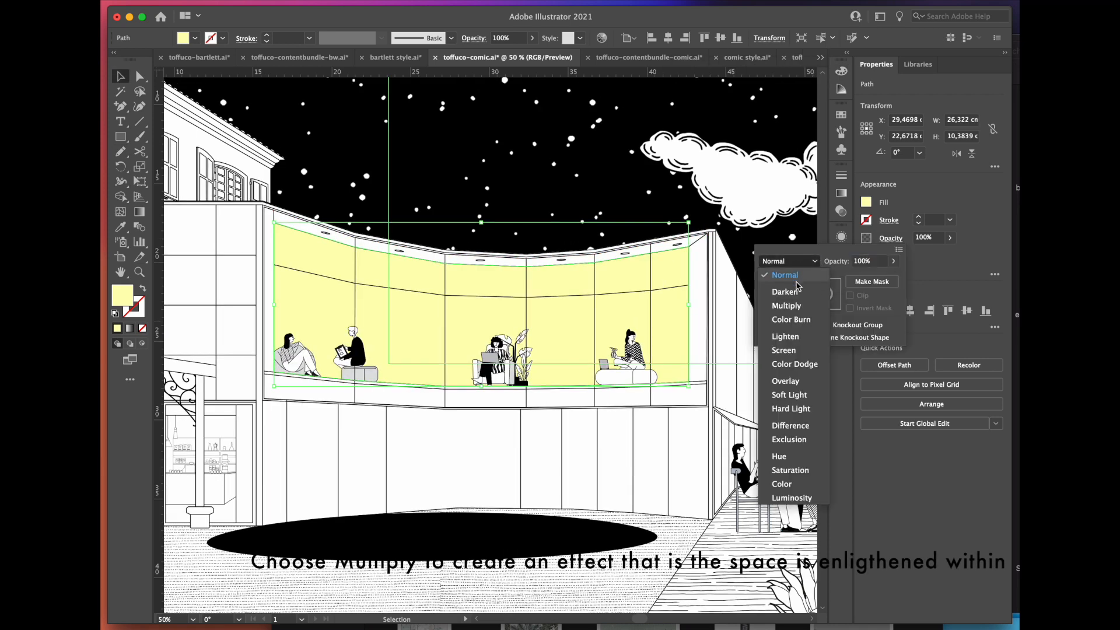
click(787, 306)
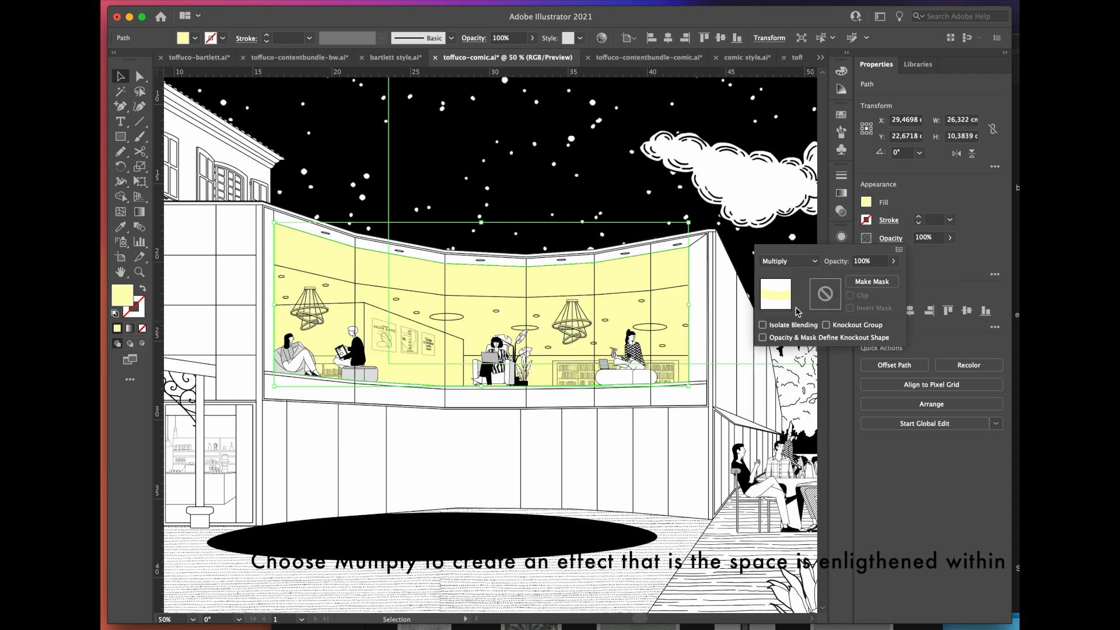
click(931, 279)
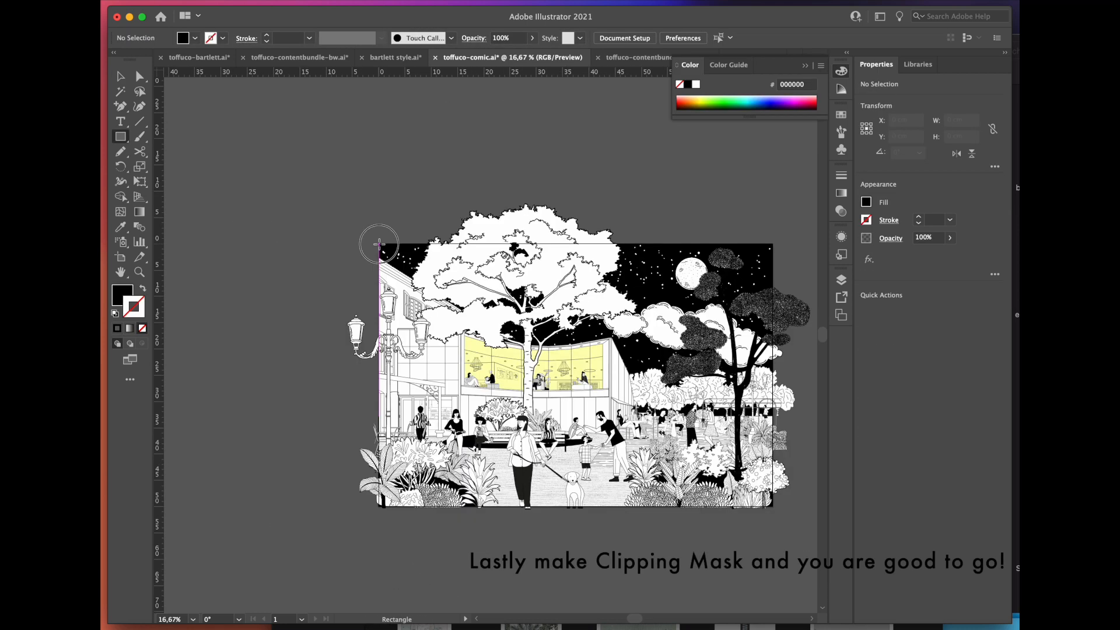
Step: Draw a black rectangle without stroke over the whole artboard
drag(379, 245, 772, 506)
key(v)
scroll(700, 530, up, 1)
scroll(700, 530, right, 1)
click(571, 568)
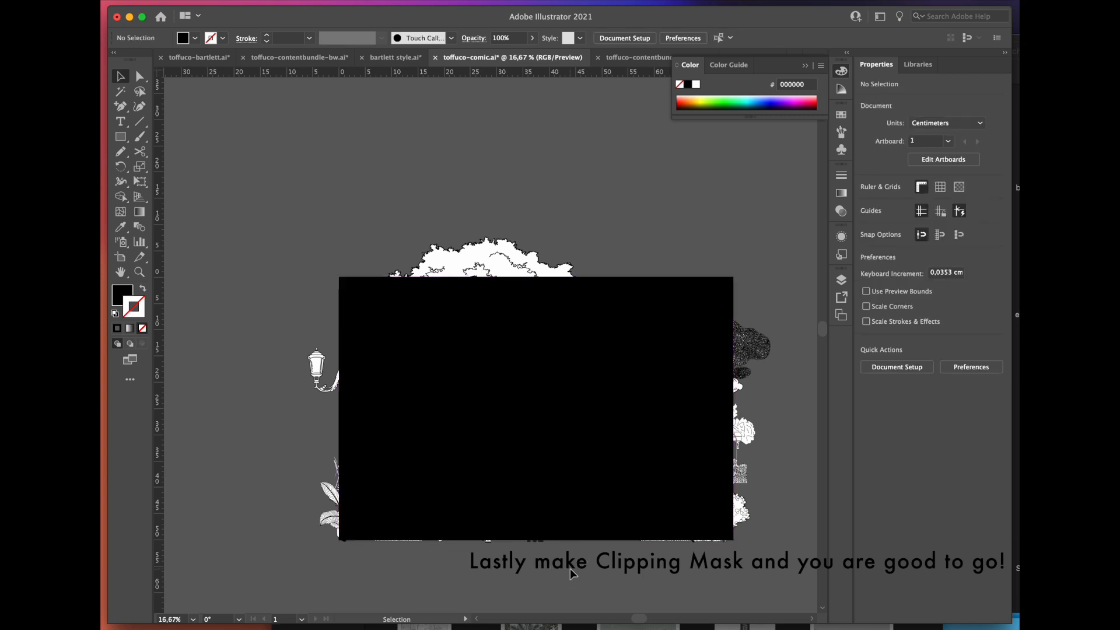
Step: Clip the entire illustration to the artboard-sized rectangle with a clipping mask
drag(782, 233, 281, 581)
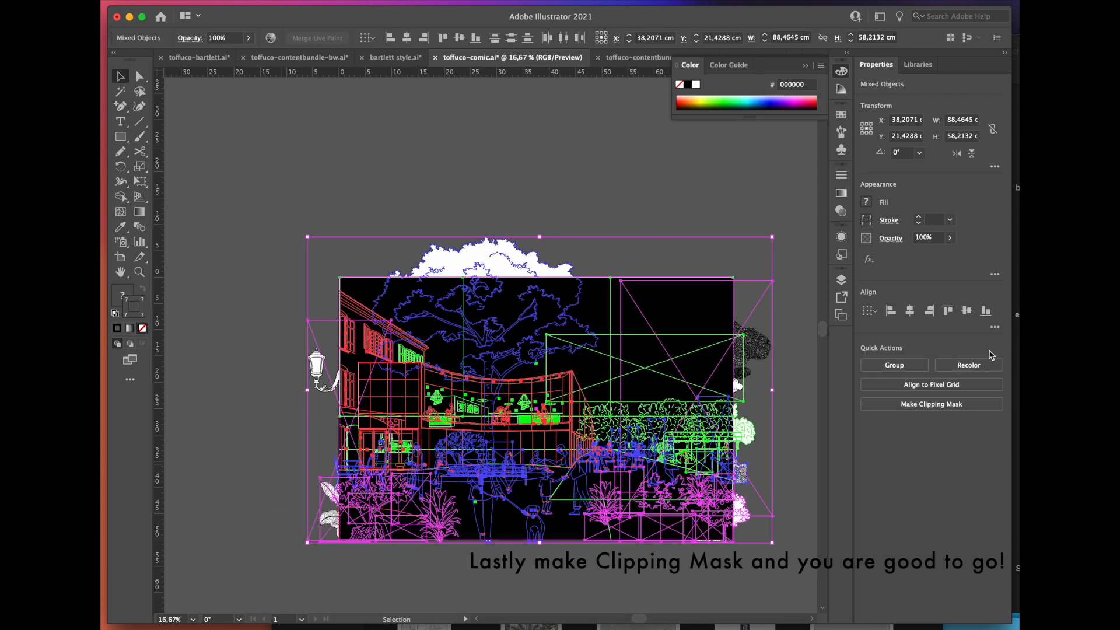
click(982, 407)
click(593, 564)
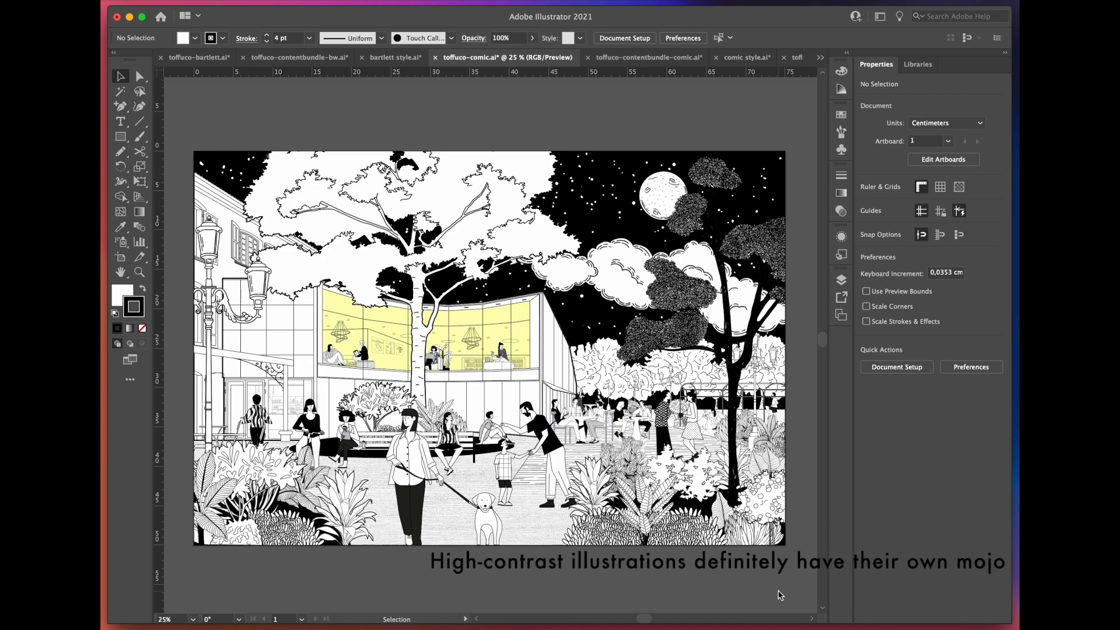
Step: Examine the finished comic illustration up close, covering the foreground plants, the characters, the building interior and the surrounding details
scroll(216, 512, up, 3)
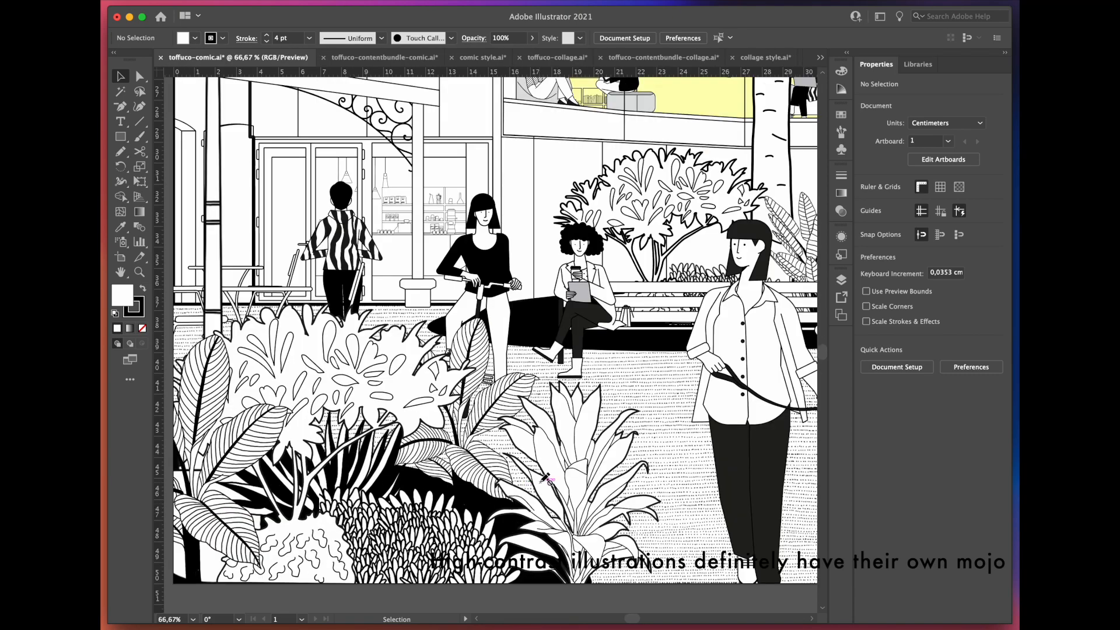
drag(678, 429, 443, 444)
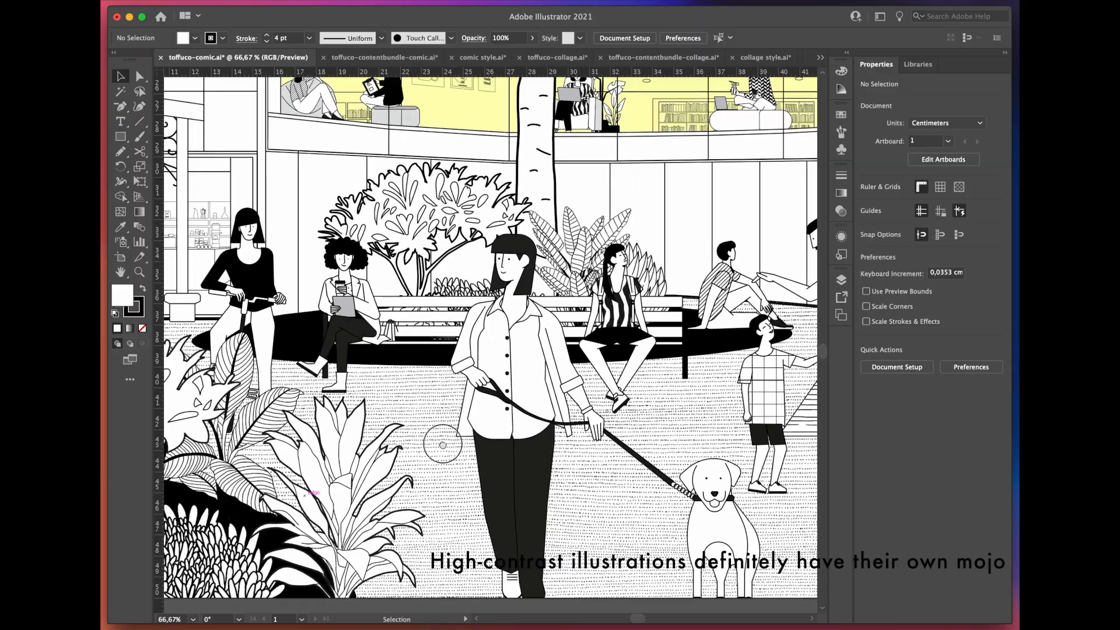
drag(776, 340, 471, 384)
drag(749, 272, 433, 362)
drag(775, 224, 695, 360)
drag(357, 319, 477, 440)
drag(319, 274, 515, 420)
drag(302, 279, 541, 200)
drag(253, 555, 536, 447)
drag(183, 209, 376, 360)
drag(413, 580, 393, 225)
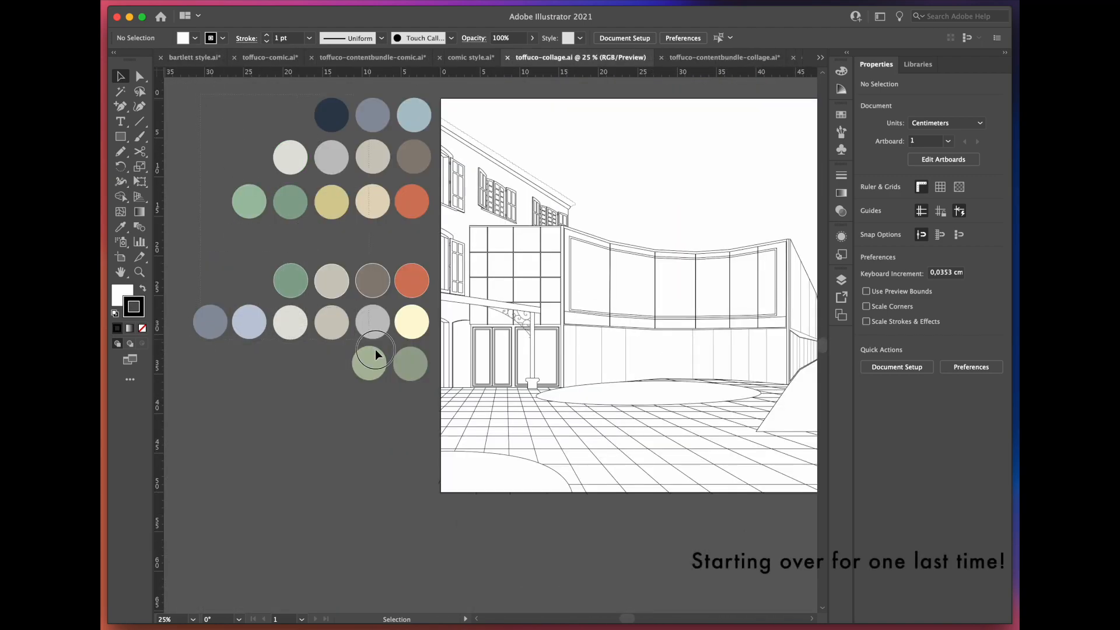
Step: Review the palette and filled surfaces in toffuco-collage.ai, plus the trees, people, furniture and textures in toffuco-contentbundle-collage.ai
click(413, 376)
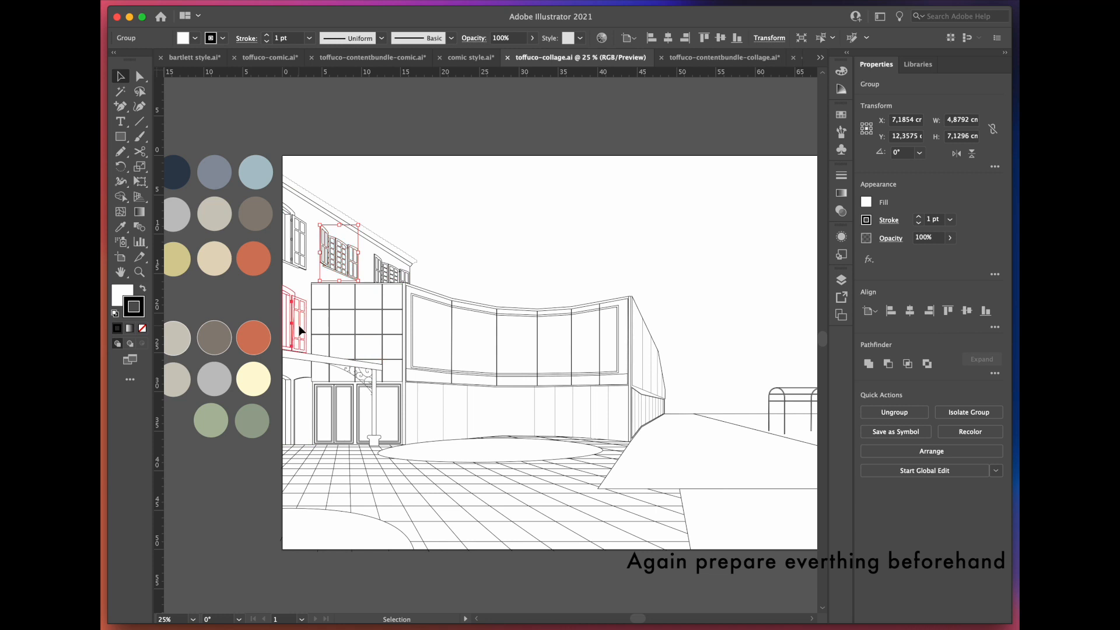
click(323, 327)
click(464, 365)
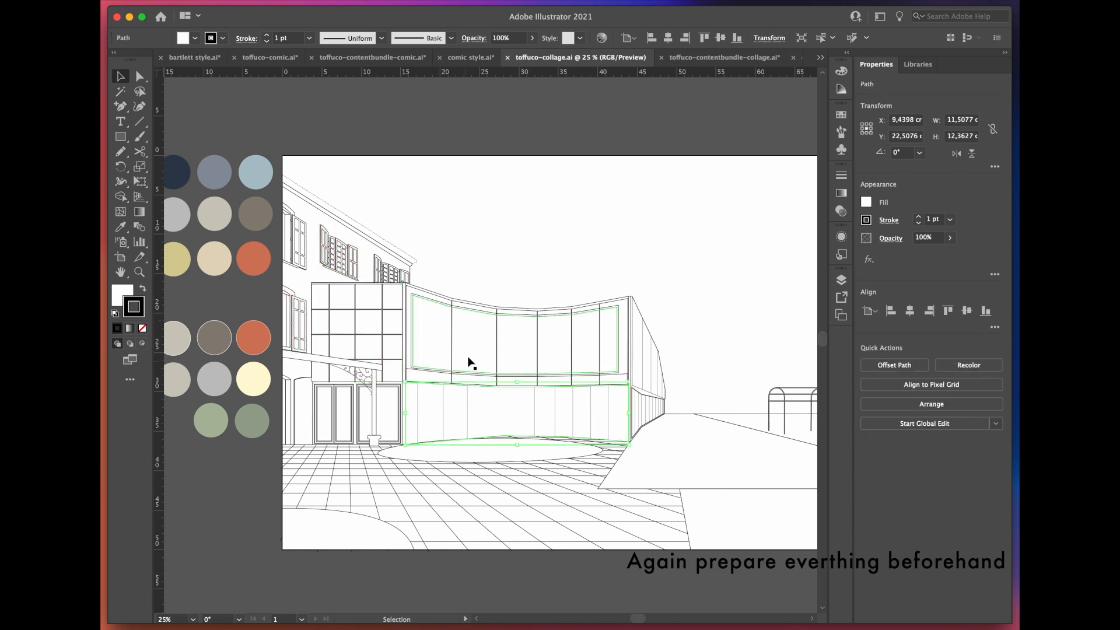
click(692, 289)
click(668, 584)
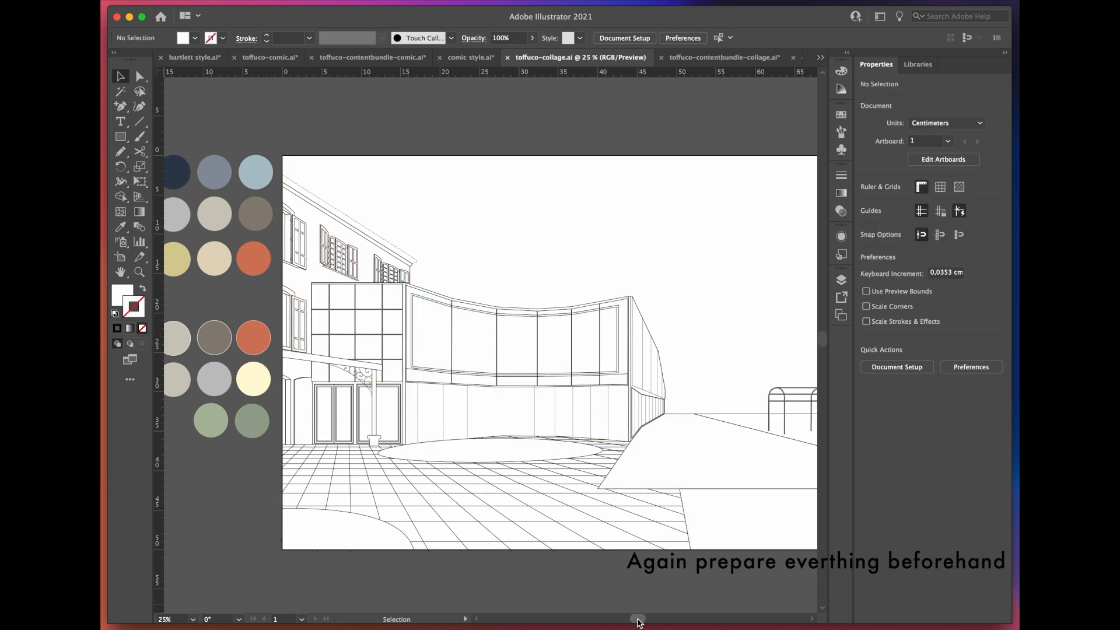
drag(637, 619, 644, 620)
click(724, 57)
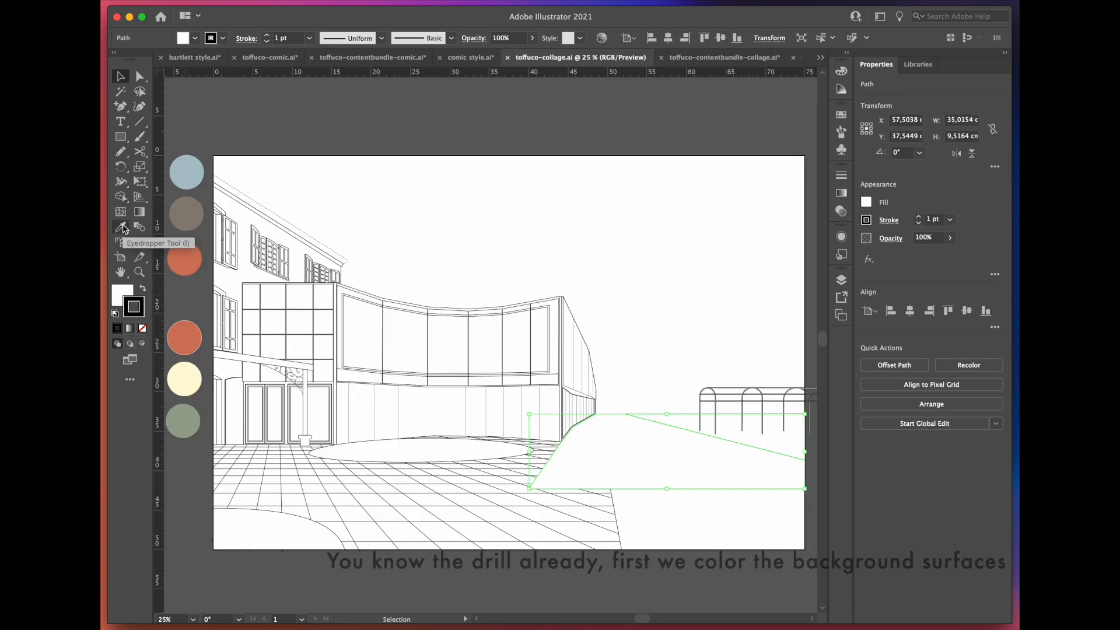
Step: Fill the path with the terracotta palette colour and the four lawn surfaces with the muted green using the Eyedropper
click(120, 227)
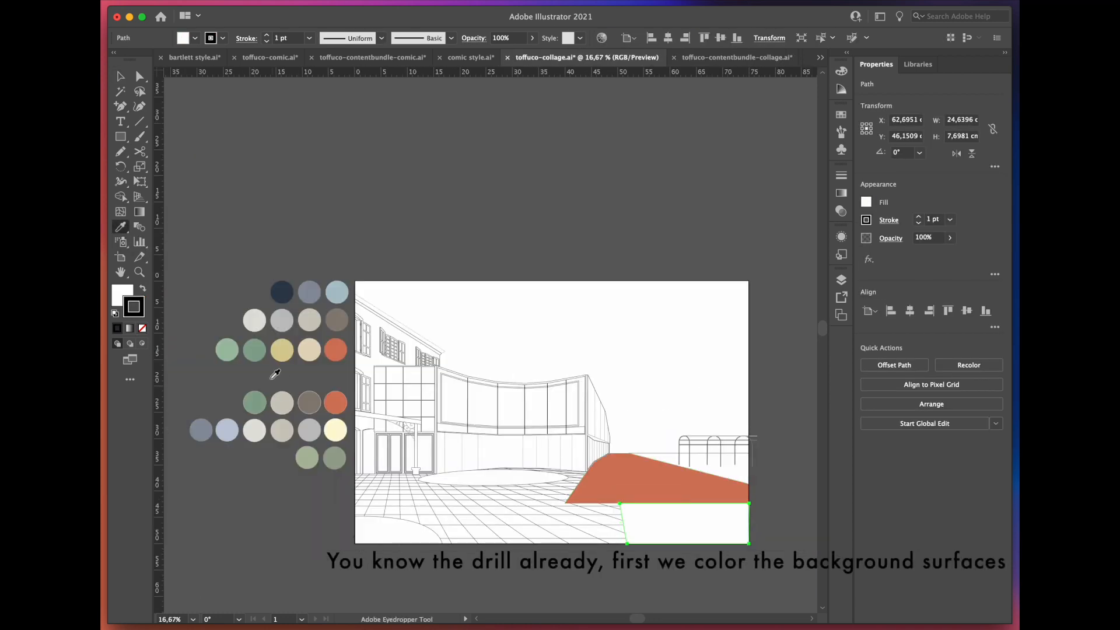
click(262, 396)
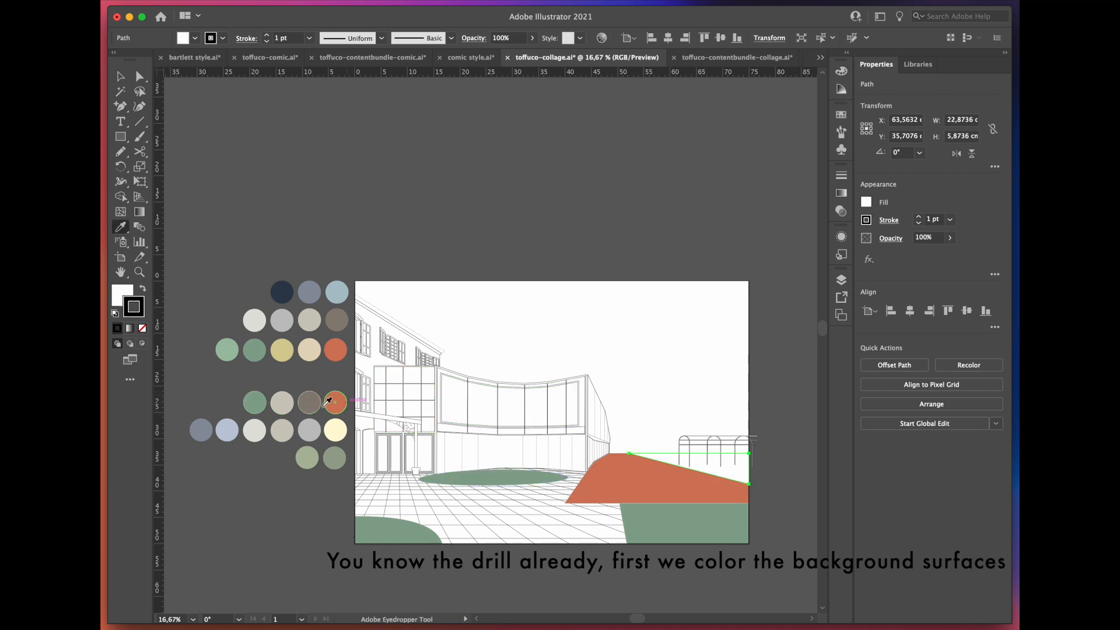
click(254, 403)
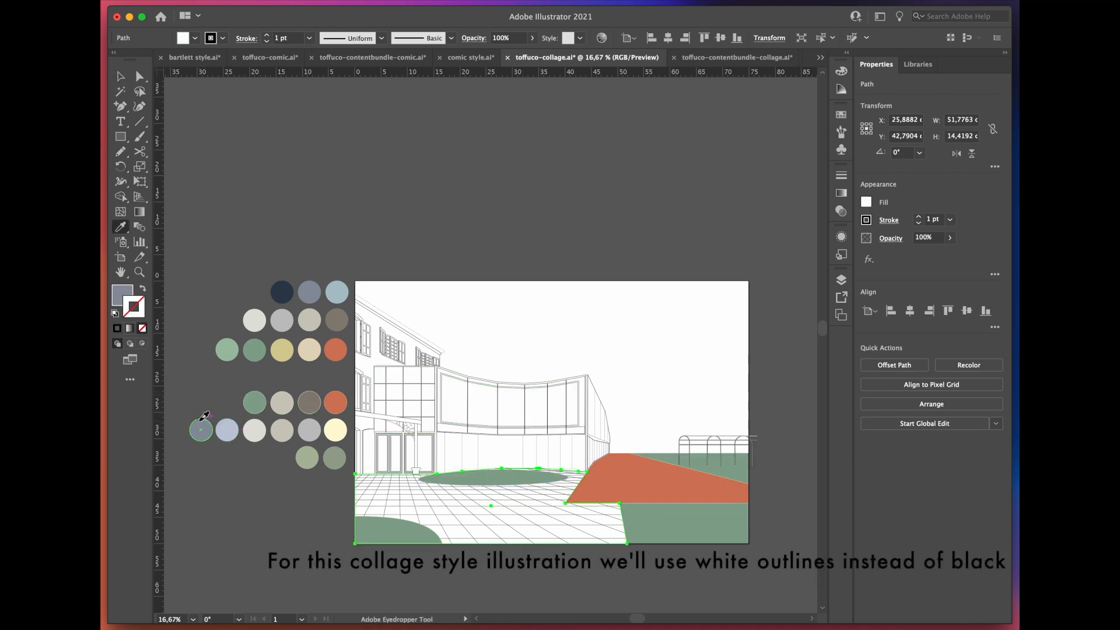
Step: Fill the paving with the blue-grey palette colour and give its grid lines a white ffffff stroke with an adjusted weight
click(523, 523)
click(523, 523)
key(super+equal)
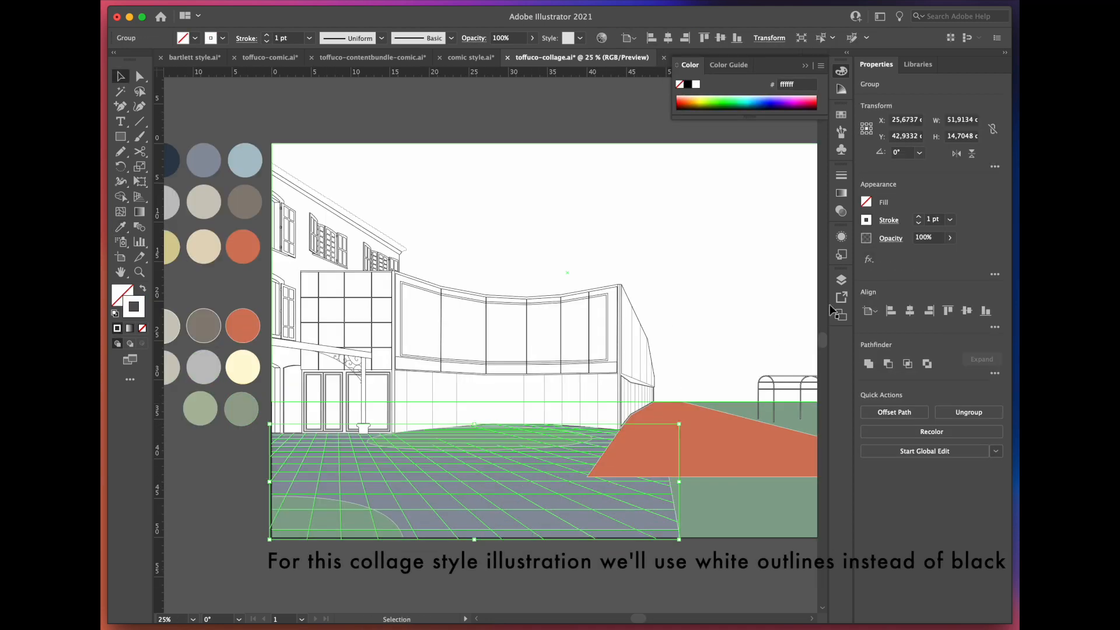
click(950, 220)
click(978, 291)
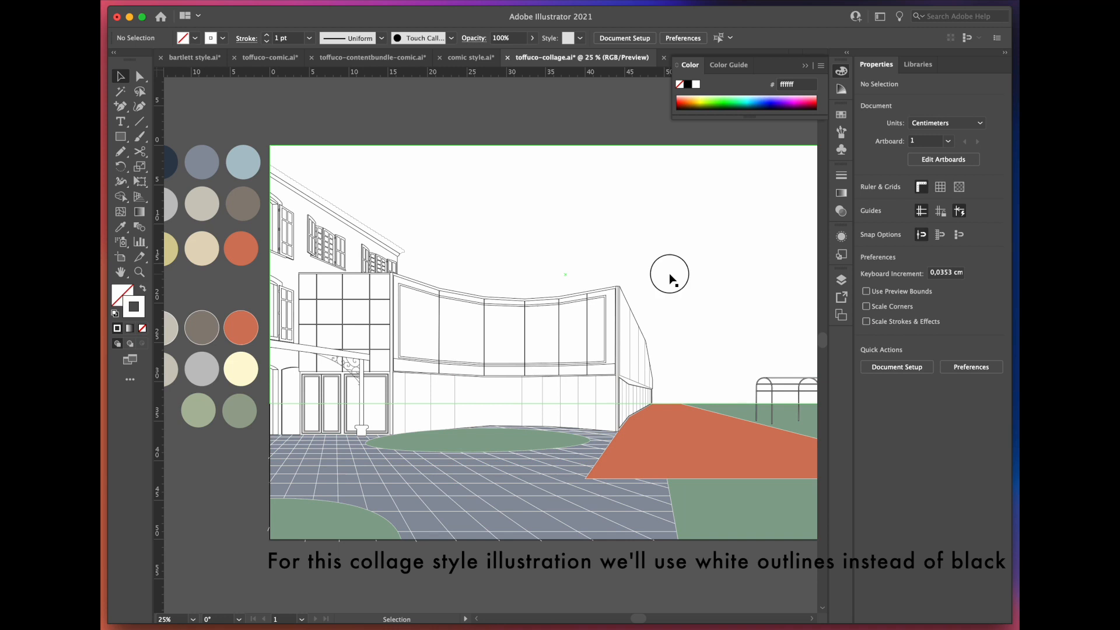
Step: Fill the sky rectangle with the dark navy palette colour
click(673, 278)
click(168, 170)
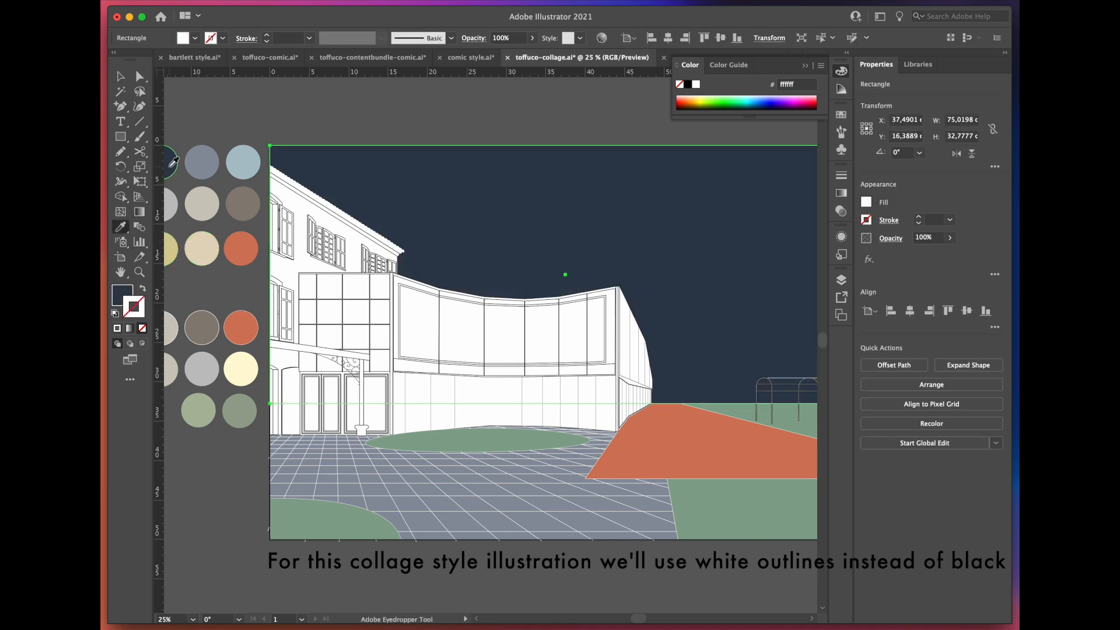
Step: Fill the entrance canopy's beam and column with the light grey palette colour and the column base with the mid grey
key(v)
click(321, 350)
key(super+equal)
key(i)
click(214, 366)
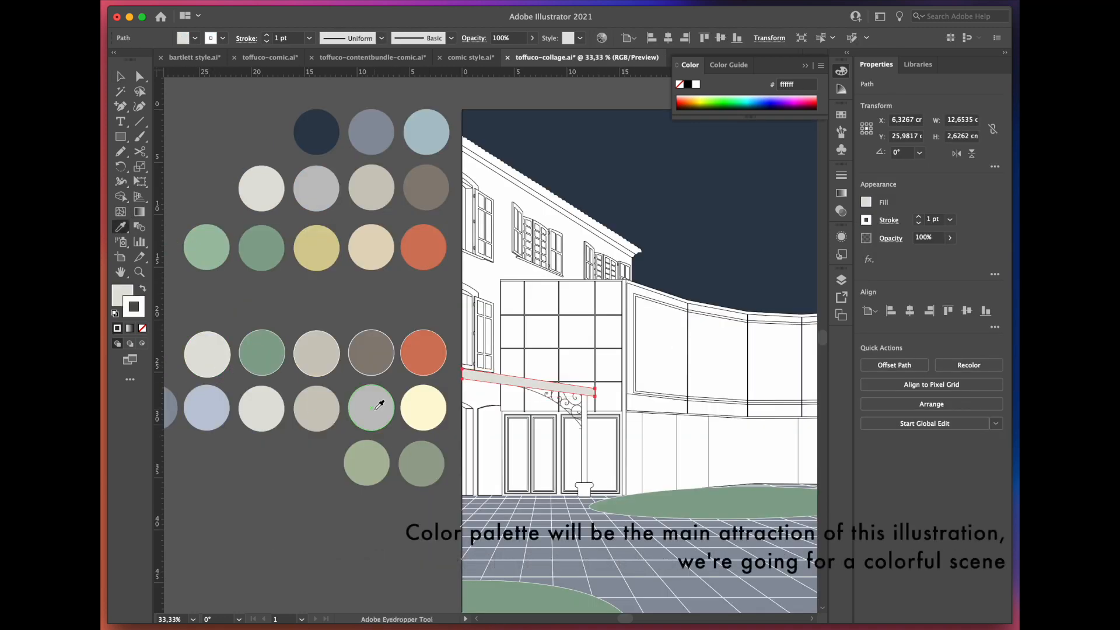
click(585, 458)
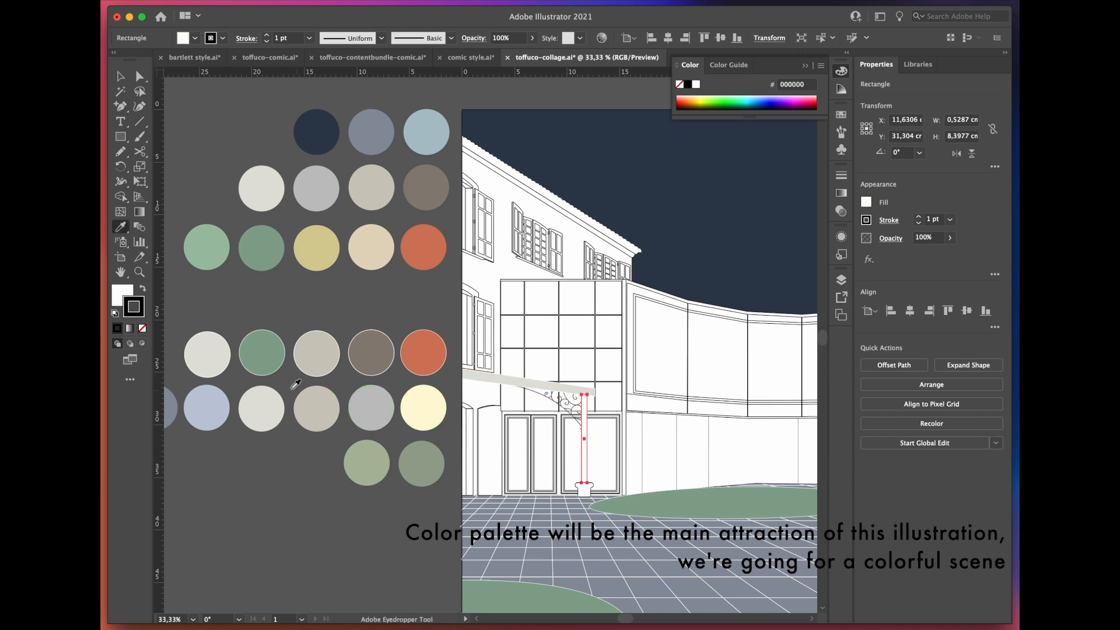
super+click(584, 491)
click(316, 184)
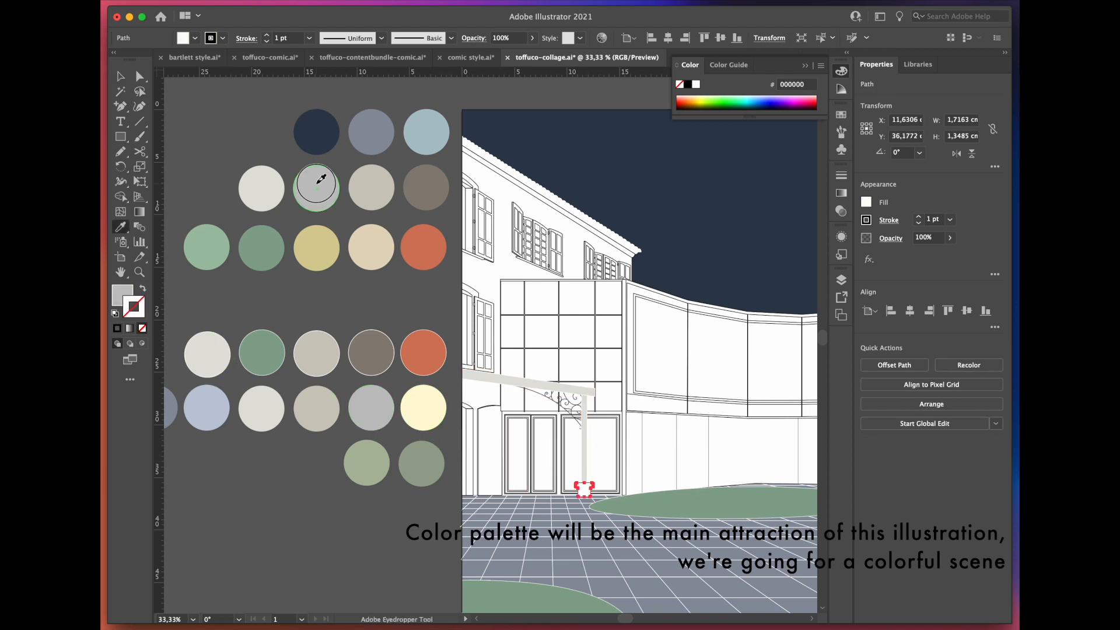
Step: Fill the gridded facade above the entrance doors with the white-outlined light grey palette colour
super+click(541, 332)
click(219, 353)
key(v)
Step: Fill the curved building's main shape with the white-outlined beige and the old building's wall with the muted green
click(559, 332)
click(630, 350)
key(super+minus)
key(i)
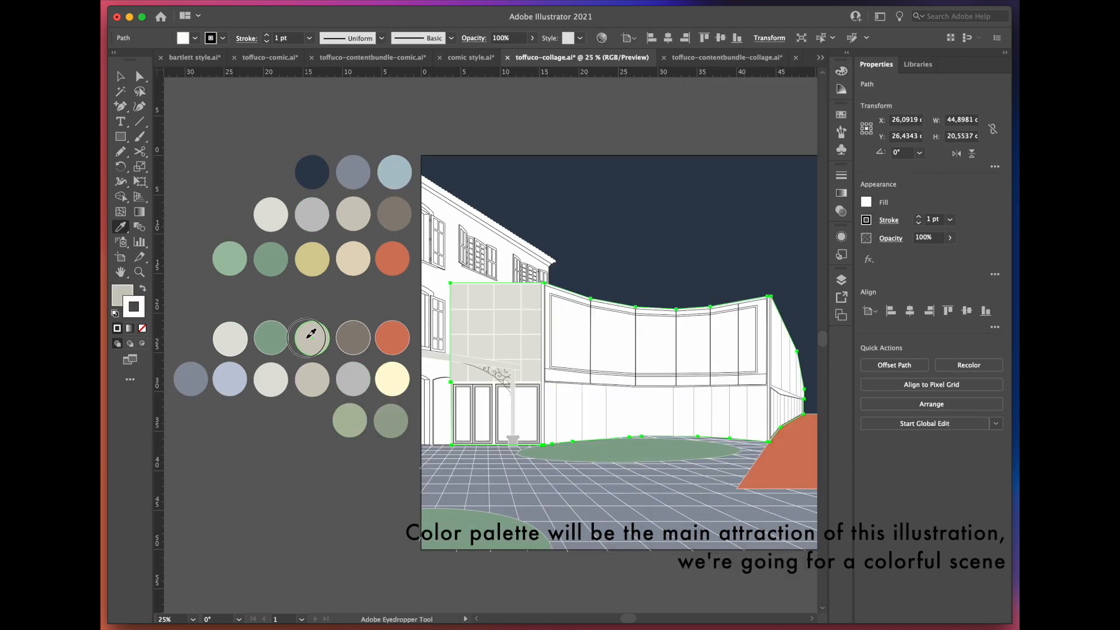
click(308, 336)
key(super+plus)
click(320, 497)
Step: Isolate the old building's window group and fill the shutter's glass panes with the lavender-blue palette colour
key(v)
key(super+plus)
key(super+plus)
double_click(544, 327)
key(super+plus)
key(super+plus)
key(super+plus)
key(super+plus)
key(i)
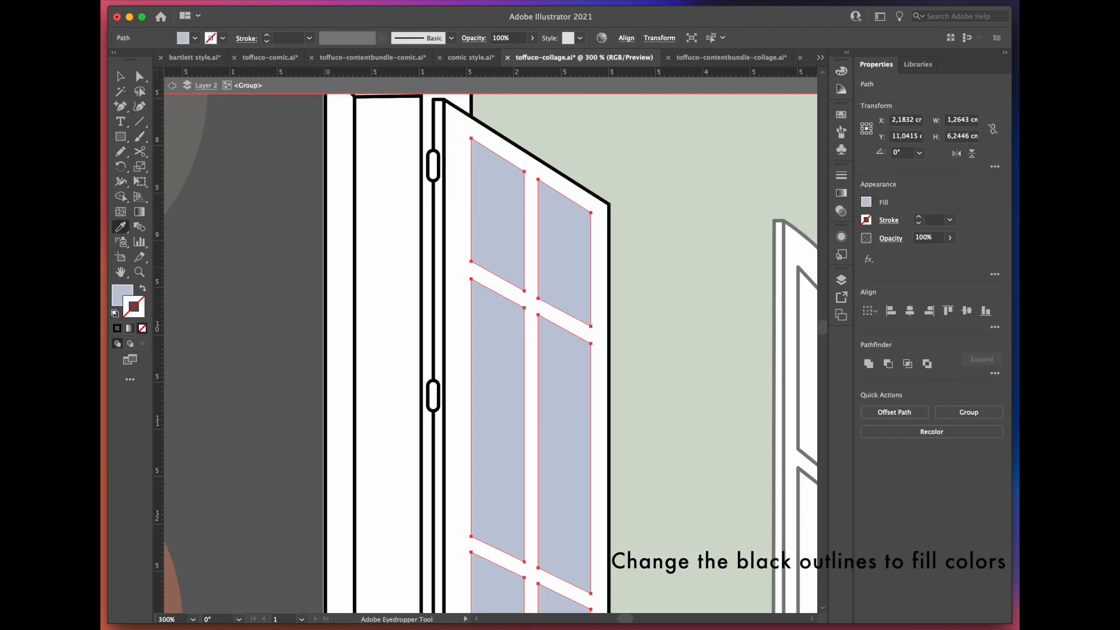
Step: Replace the black outlines of the shutter frames with light grey palette fills
super+click(610, 376)
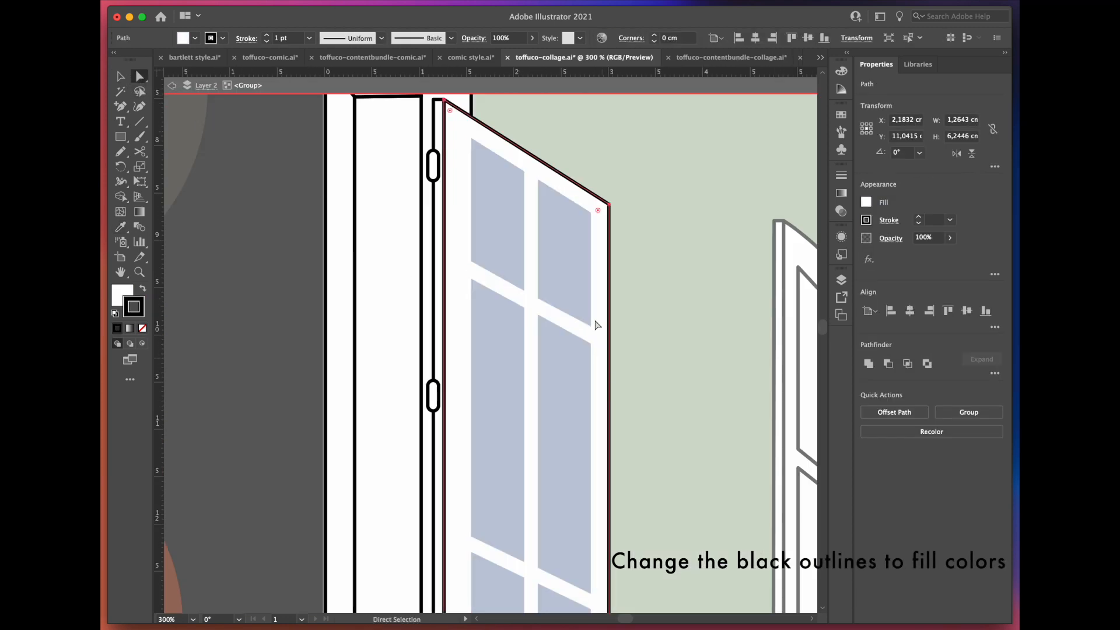
key(super+minus)
key(super+minus)
key(super+minus)
key(v)
click(471, 292)
shift+click(466, 391)
click(526, 396)
Step: Recolour the old building's remaining windows and shutters with pale grey frames and lavender-blue panes, without black outlines
key(super+plus)
key(a)
click(474, 150)
key(i)
key(super+plus)
super+click(487, 286)
click(496, 350)
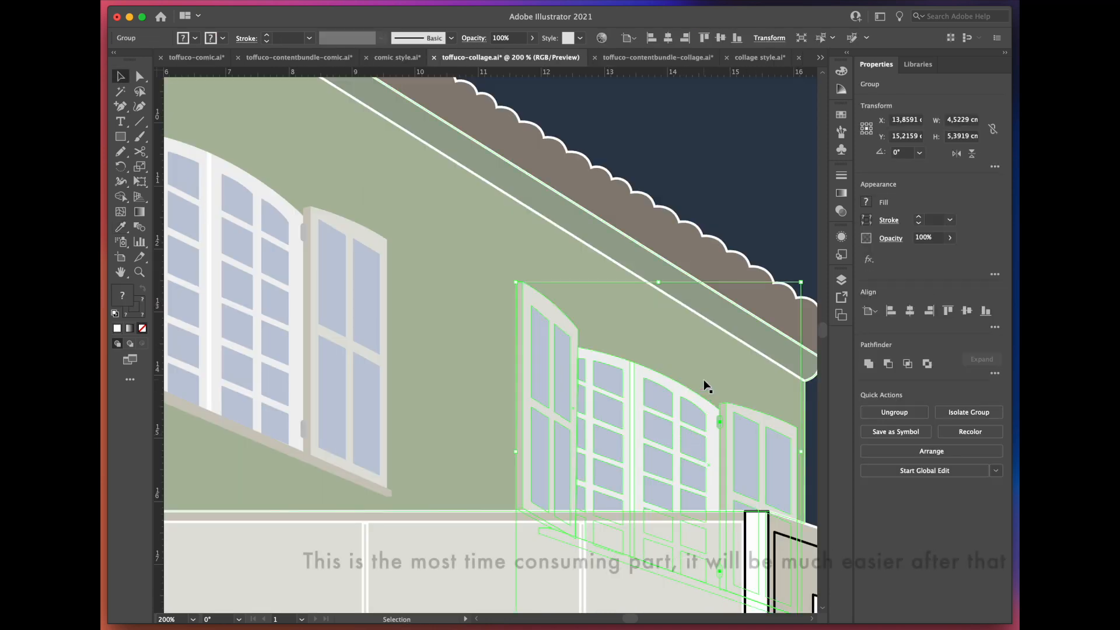
scroll(681, 343, down, 1)
click(334, 385)
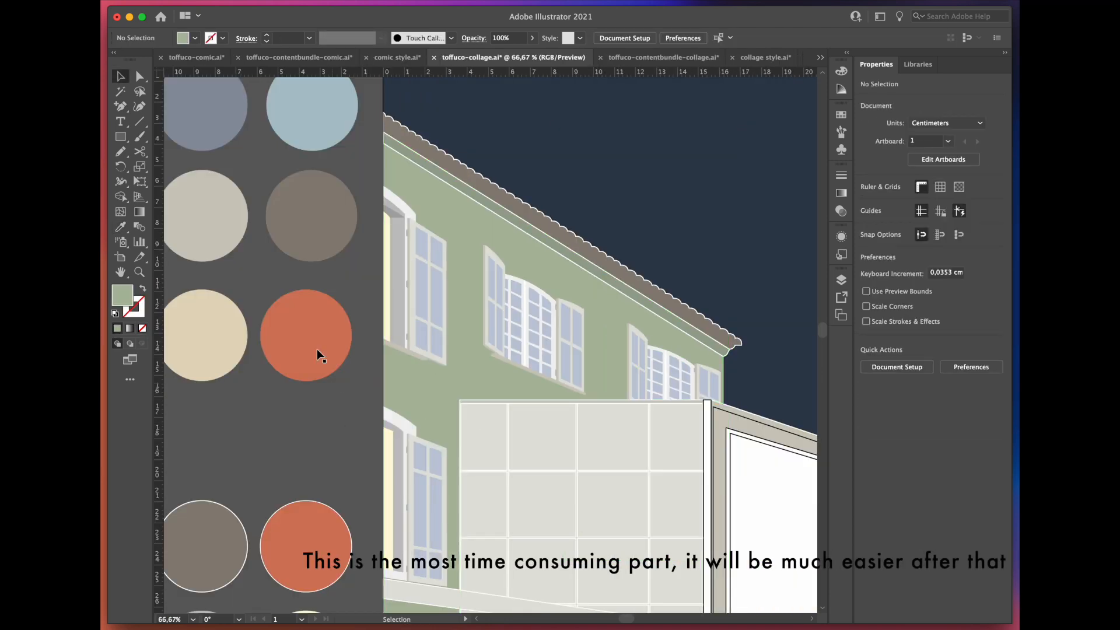
Step: Fill the entrance door panes with pale yellow and the frame around the curved building's upper windows with beige
scroll(448, 409, down, 10)
scroll(447, 408, up, 2)
click(611, 403)
double_click(127, 300)
click(798, 234)
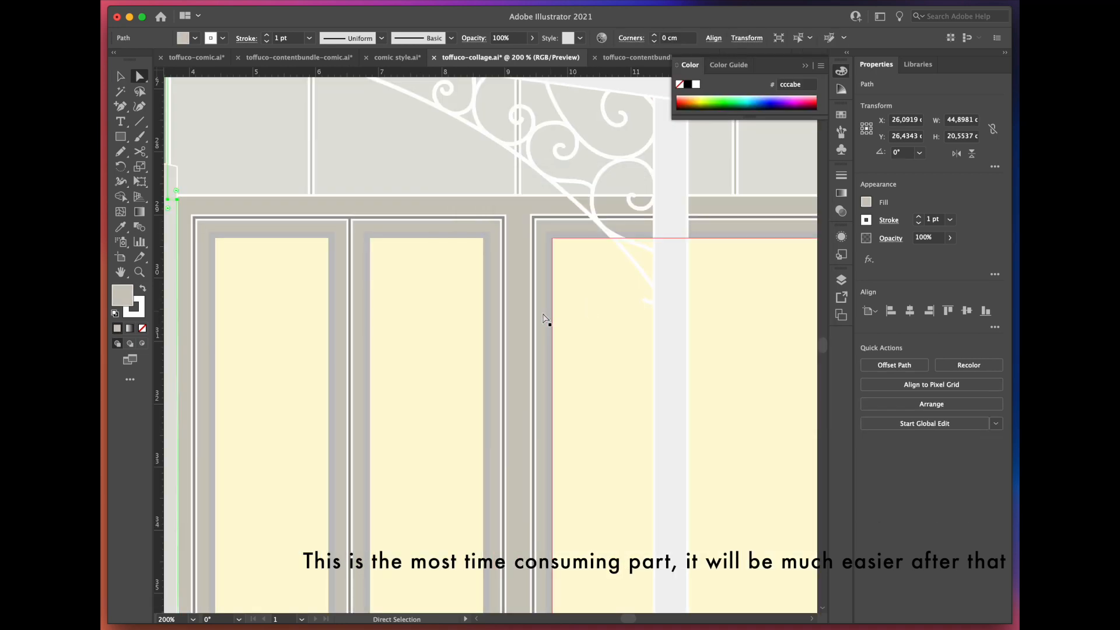
scroll(535, 318, down, 2)
scroll(345, 400, down, 4)
click(310, 413)
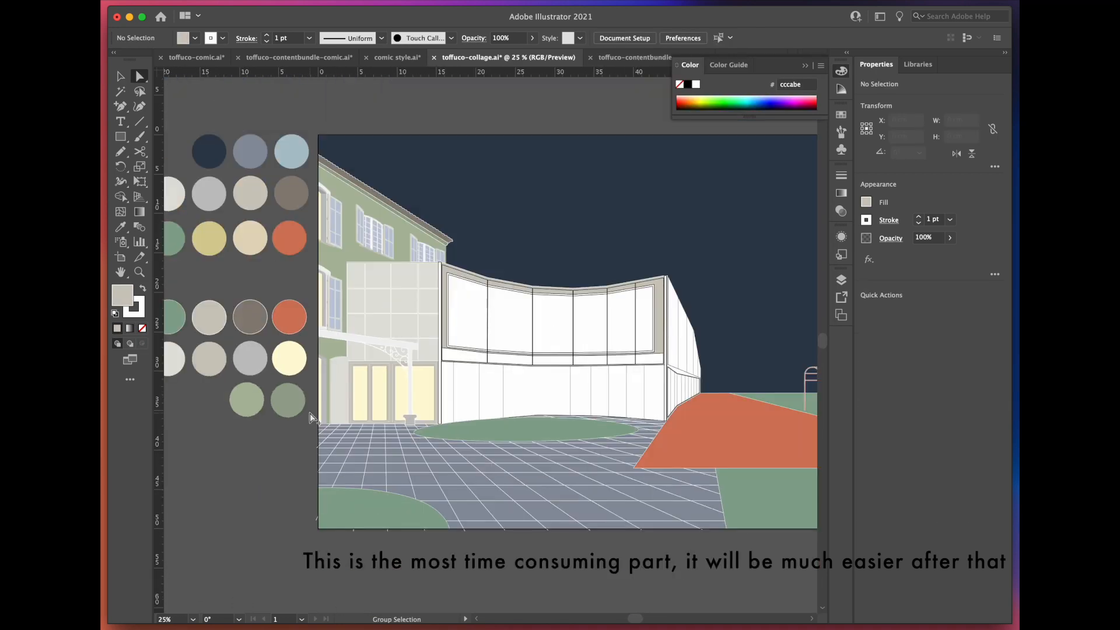
Step: Colour the curved building and its side wing with pale yellow windows, grey bands, light grey walls and white outlines
scroll(563, 342, up, 1)
click(563, 342)
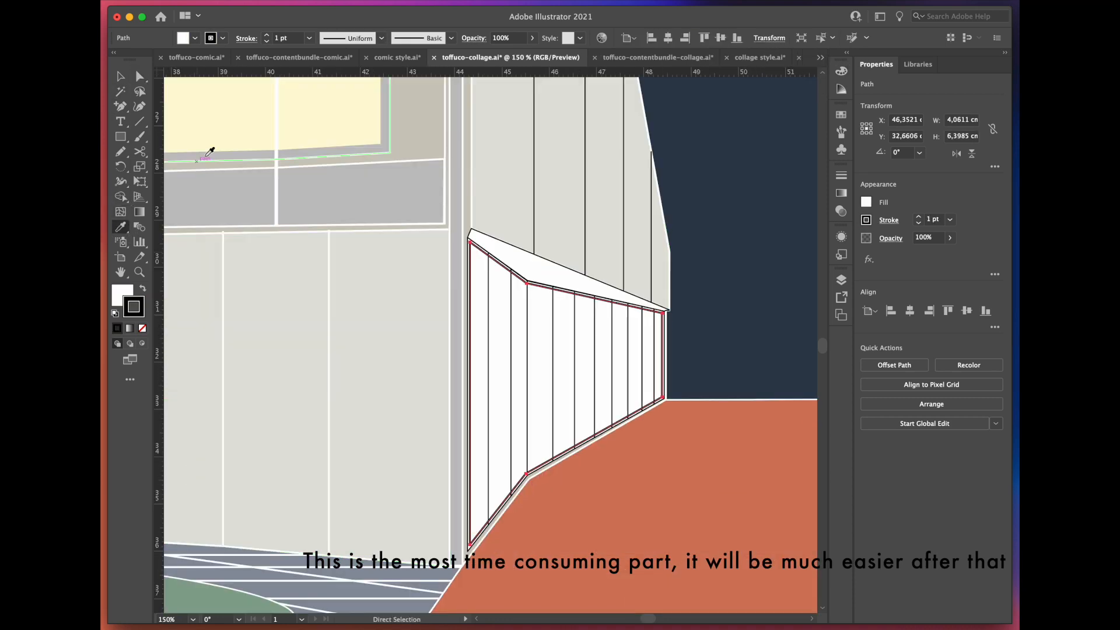
click(220, 138)
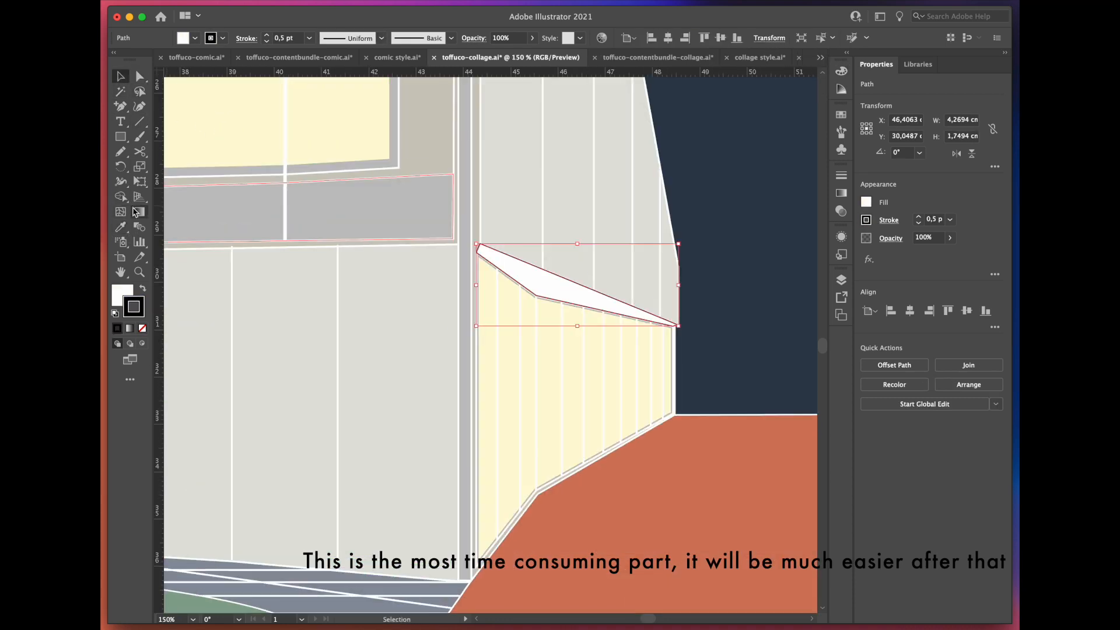
click(120, 227)
click(392, 213)
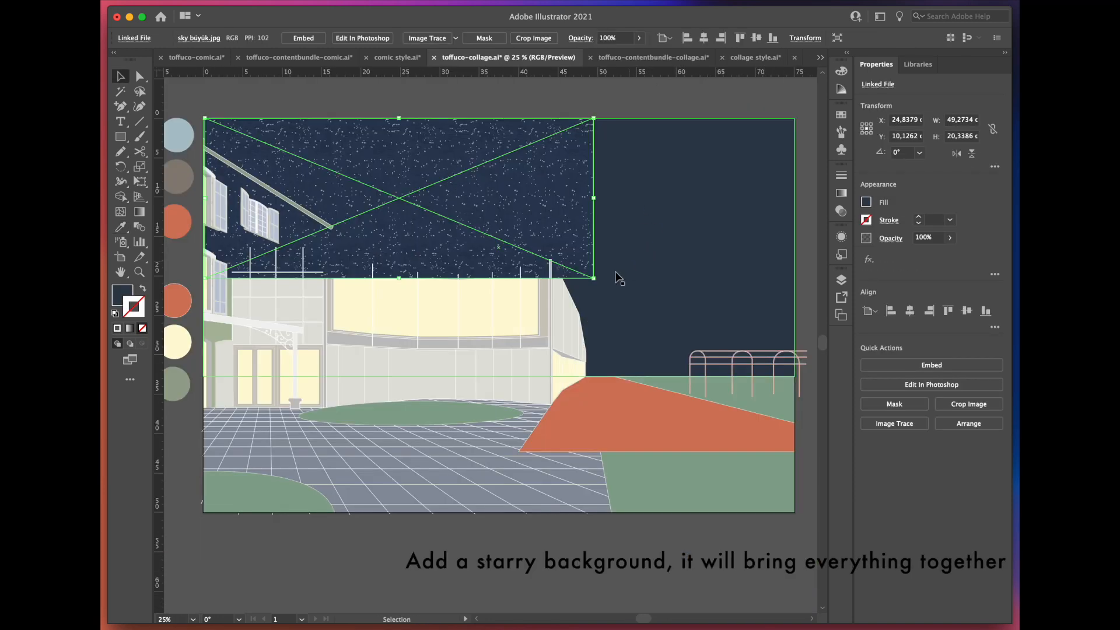
Step: Scale the starry texture over the night sky and send it with the navy rectangle behind the buildings
drag(589, 275, 805, 357)
right_click(369, 438)
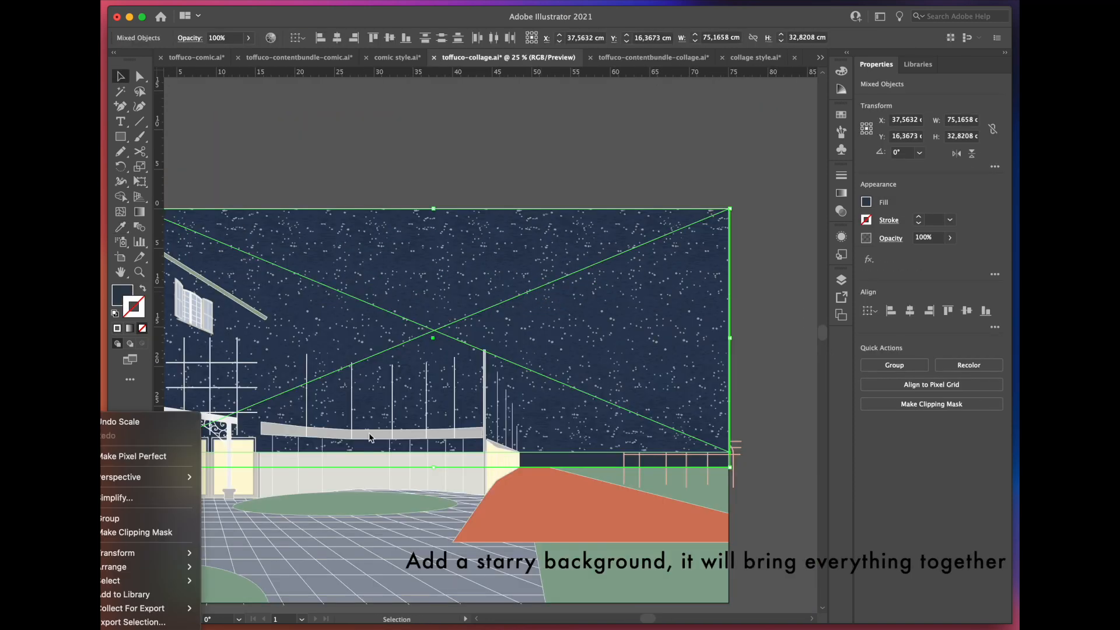
mouse_move(186, 567)
click(250, 601)
click(618, 177)
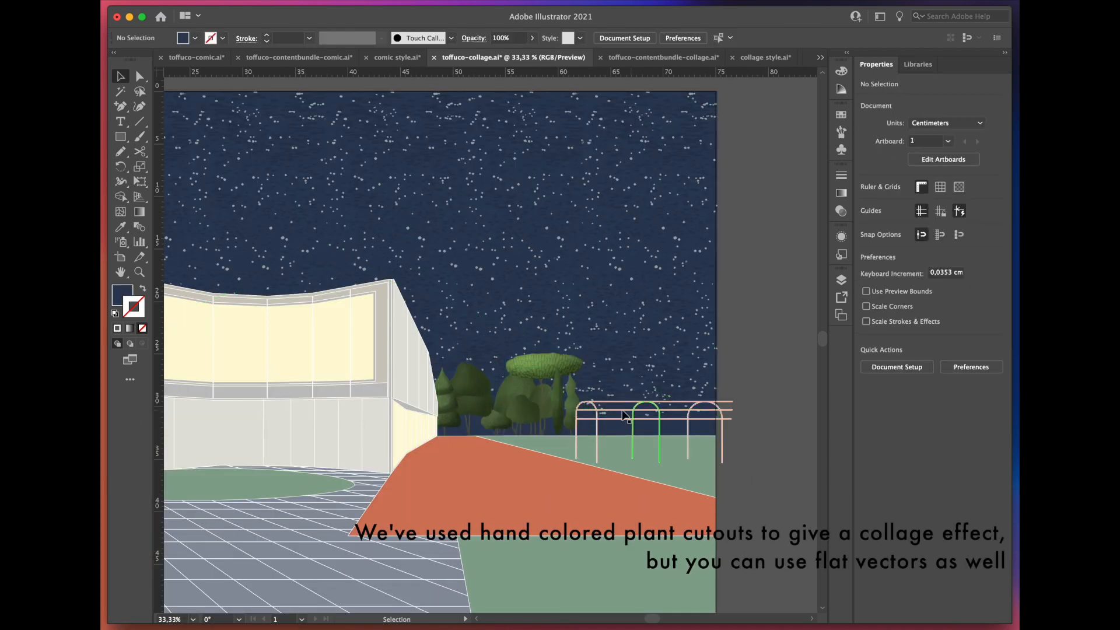
Step: Add the hand-coloured tree cutouts along the horizon and duplicate the group behind the pergola frames
scroll(730, 473, up, 3)
click(491, 389)
click(491, 389)
scroll(461, 420, down, 1)
drag(455, 425, 612, 415)
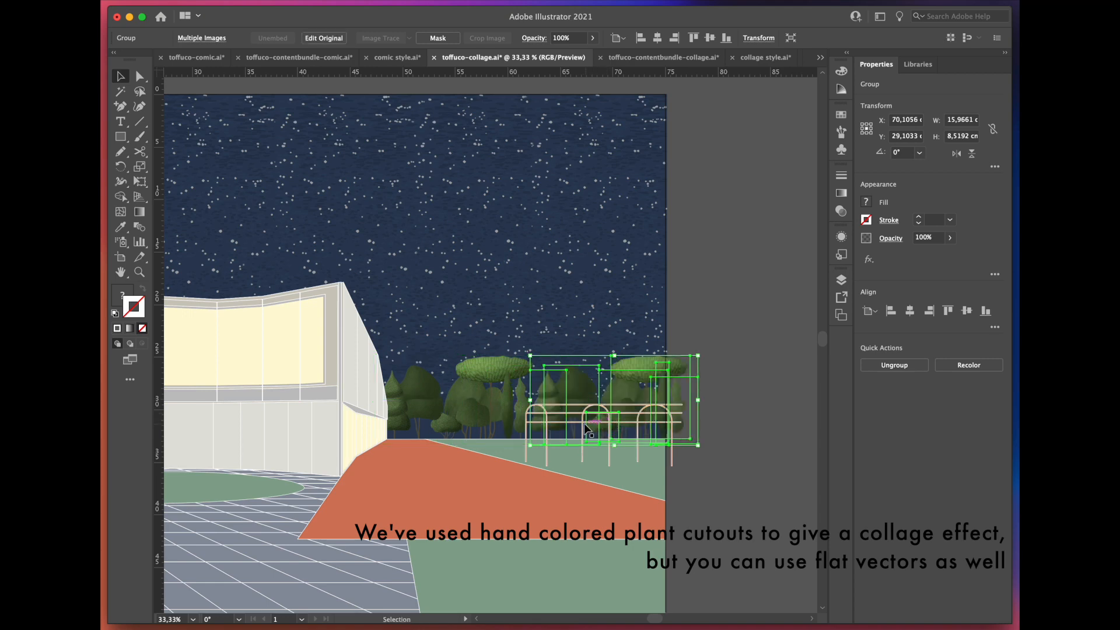
scroll(586, 430, up, 2)
click(775, 422)
Step: Isolate the street lamp and draw a pale yellow trapezoidal light beam from its bulb to the ground with the Pen tool
scroll(295, 413, up, 3)
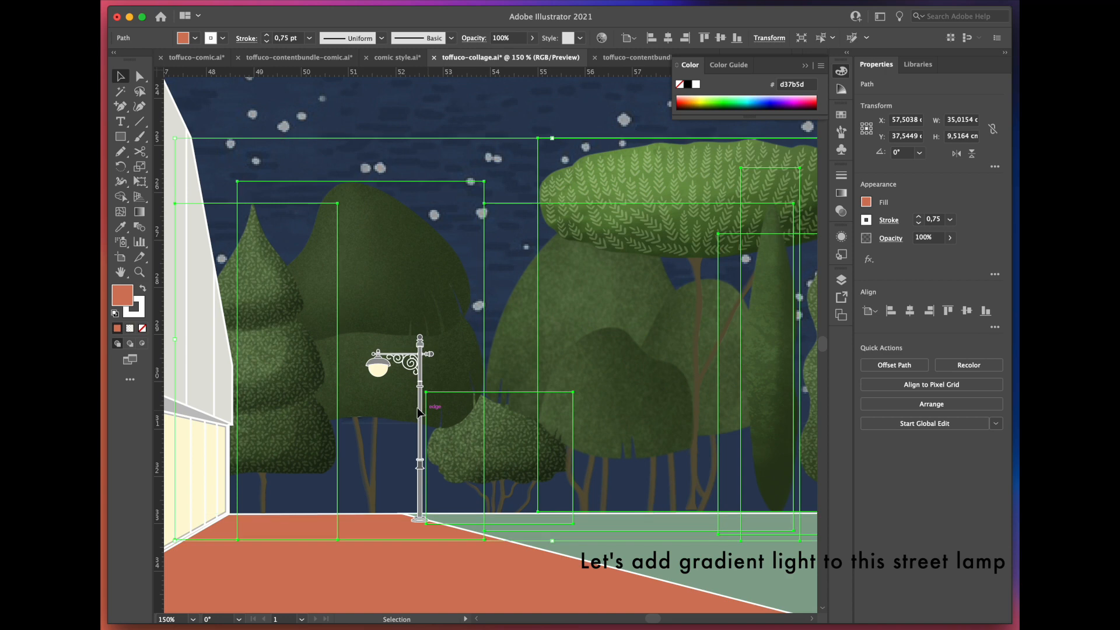
click(420, 411)
key(super+plus)
key(super+plus)
double_click(485, 370)
drag(121, 106, 160, 107)
click(382, 270)
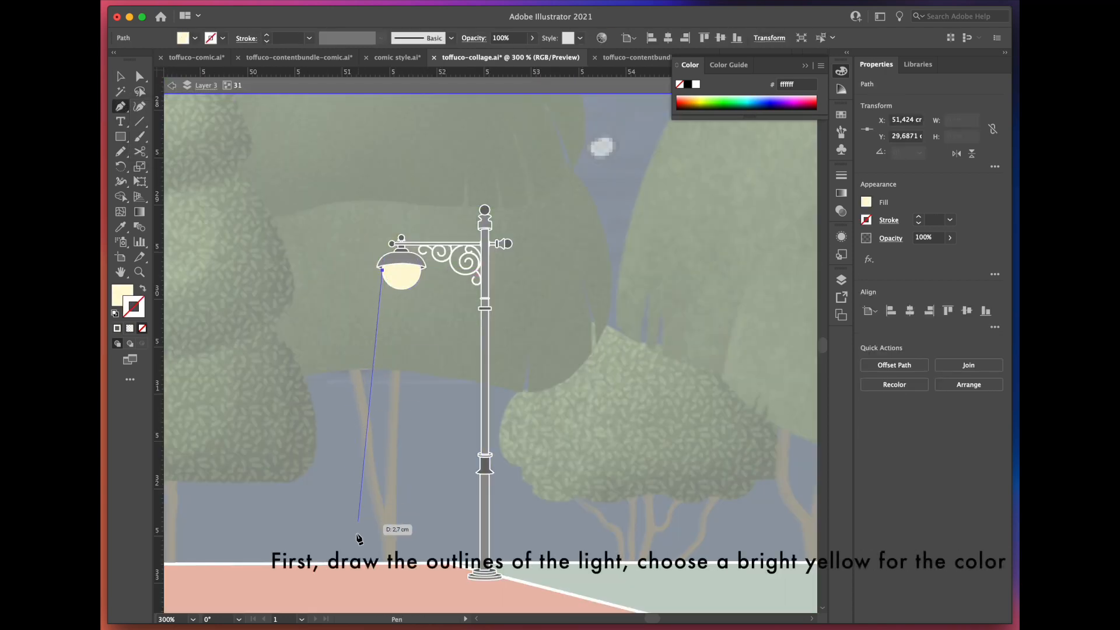
click(336, 567)
click(464, 568)
click(419, 270)
click(382, 270)
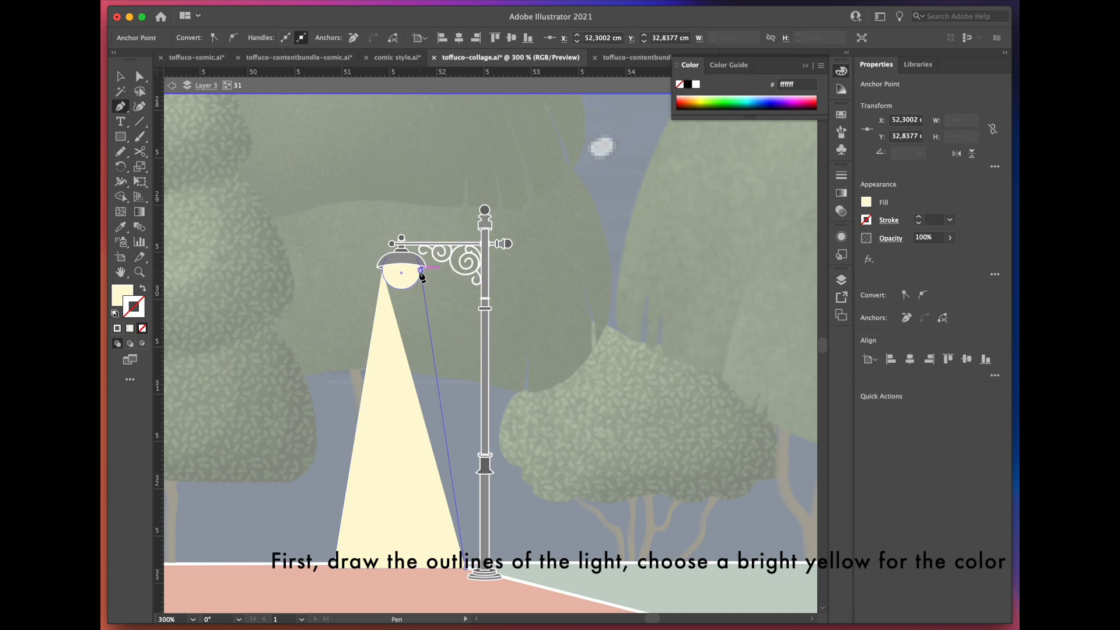
Step: Apply a vertical 90° linear gradient to the light beam, using the same pale yellow for both colour stops
key(v)
key(super+equal)
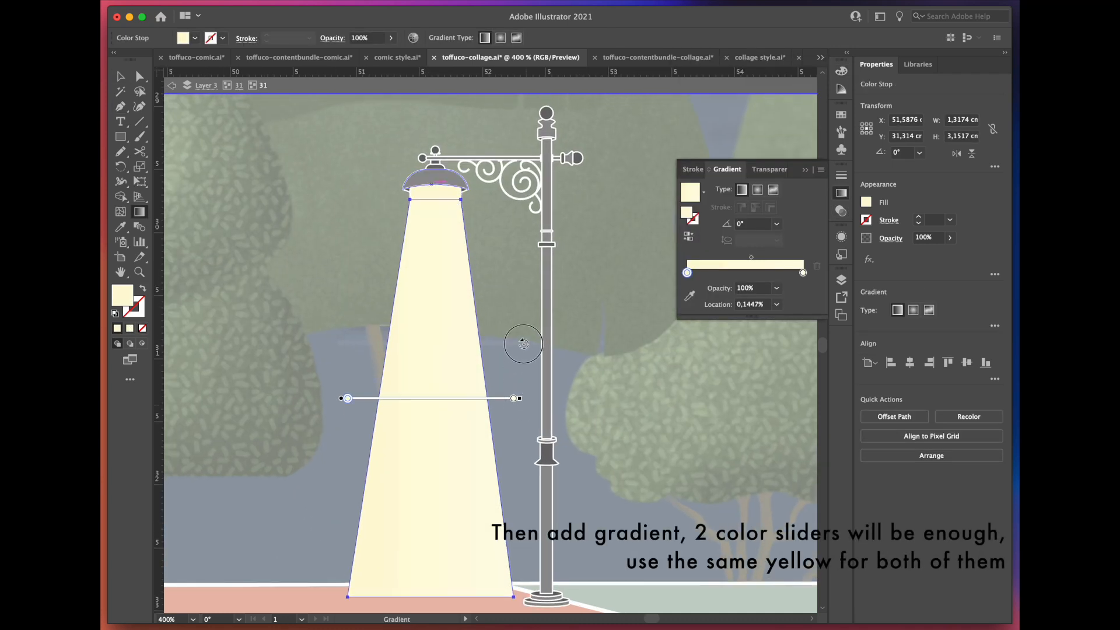
mouse_move(523, 344)
mouse_down()
mouse_move(434, 223)
mouse_move(375, 217)
mouse_up()
mouse_move(347, 404)
mouse_down()
mouse_move(437, 416)
mouse_move(430, 595)
mouse_up()
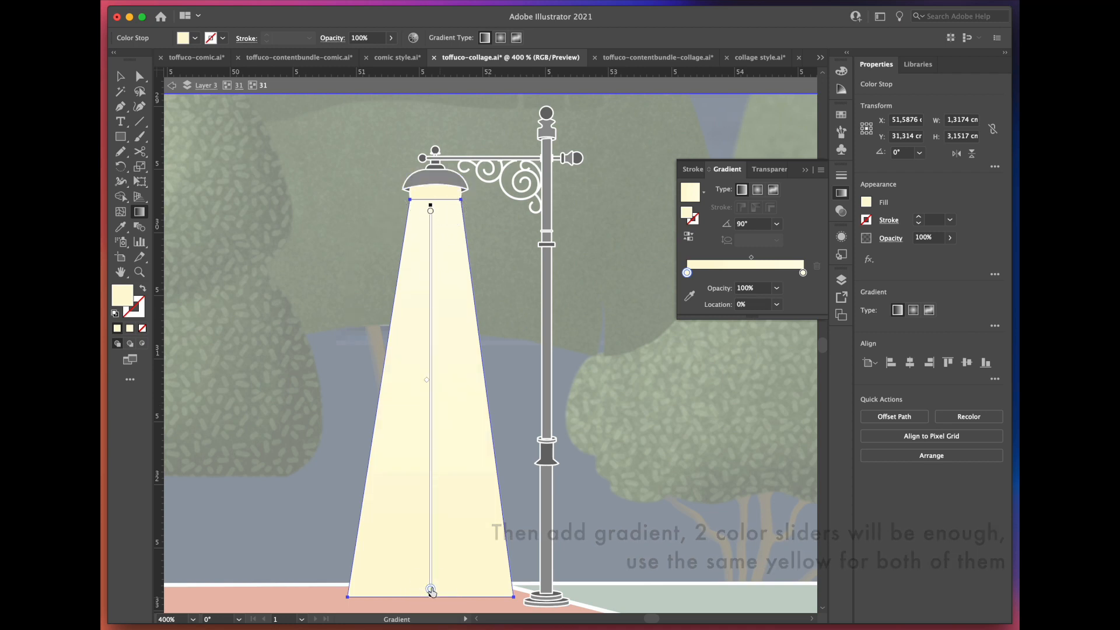
Step: Set the lower gradient stop's opacity to 0% and adjust the positions of the midpoint and lower stop
click(776, 288)
click(791, 301)
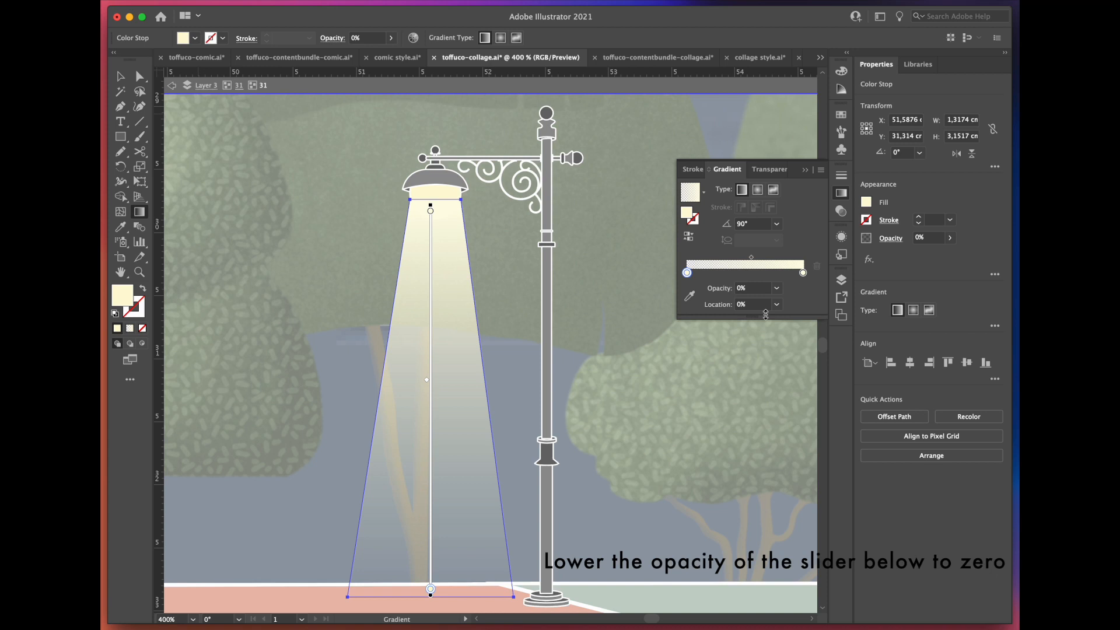
drag(437, 350, 437, 396)
drag(439, 564, 491, 547)
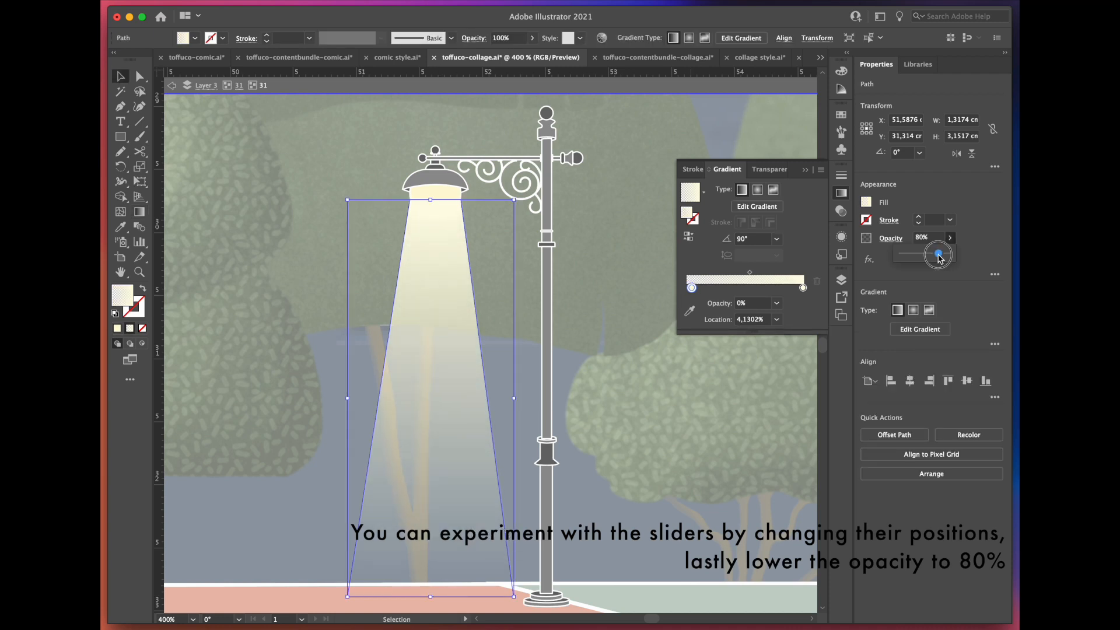
Step: Lower the light beam's opacity to 80% and leave the lamp group's isolation
click(939, 258)
click(590, 330)
click(173, 87)
Step: Duplicate the lit street lamp along the path's edge in increasing sizes towards the foreground, with bushes around the lamps
scroll(599, 300, down, 2)
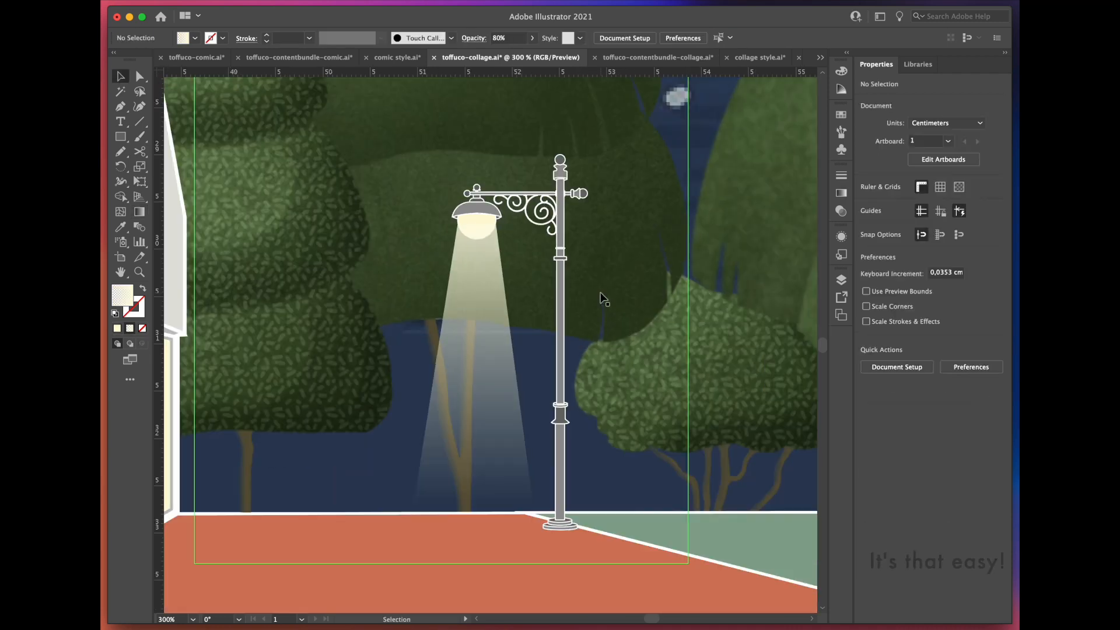
scroll(496, 468, down, 2)
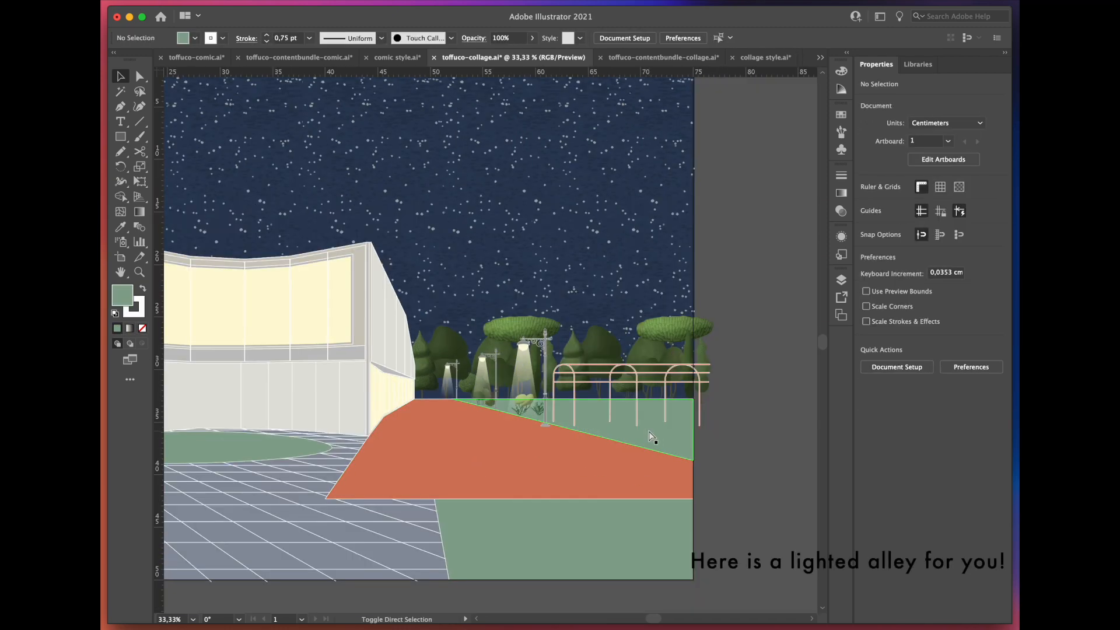
click(627, 411)
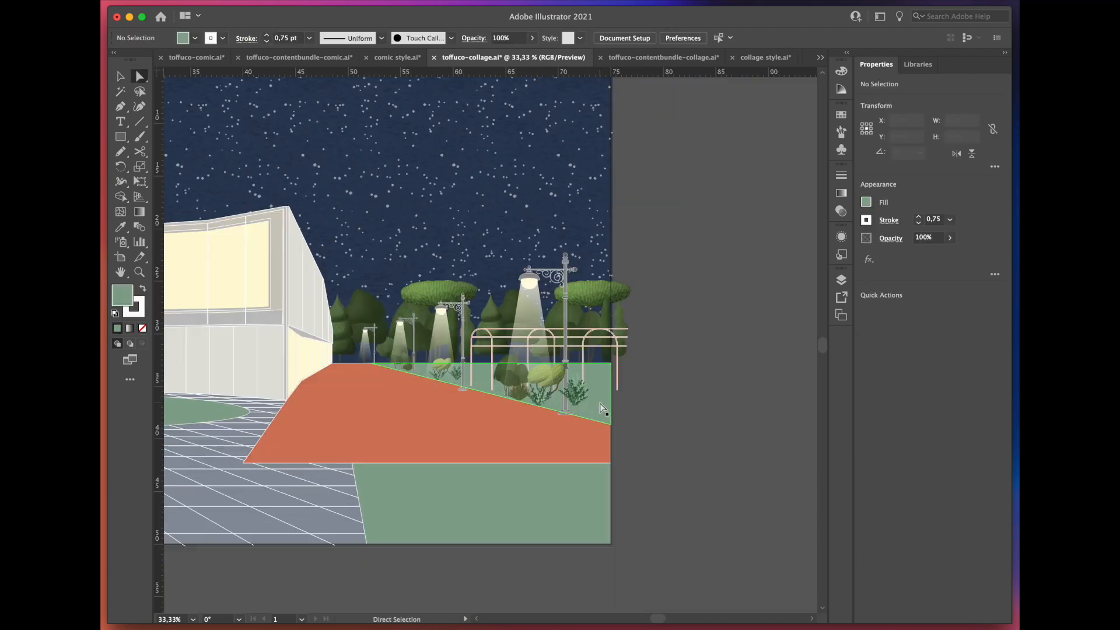
Step: Duplicate the upper lawn below the artboard, arrange the grass texture behind it and clip the scaled texture to its shape
drag(600, 404, 616, 596)
right_click(183, 595)
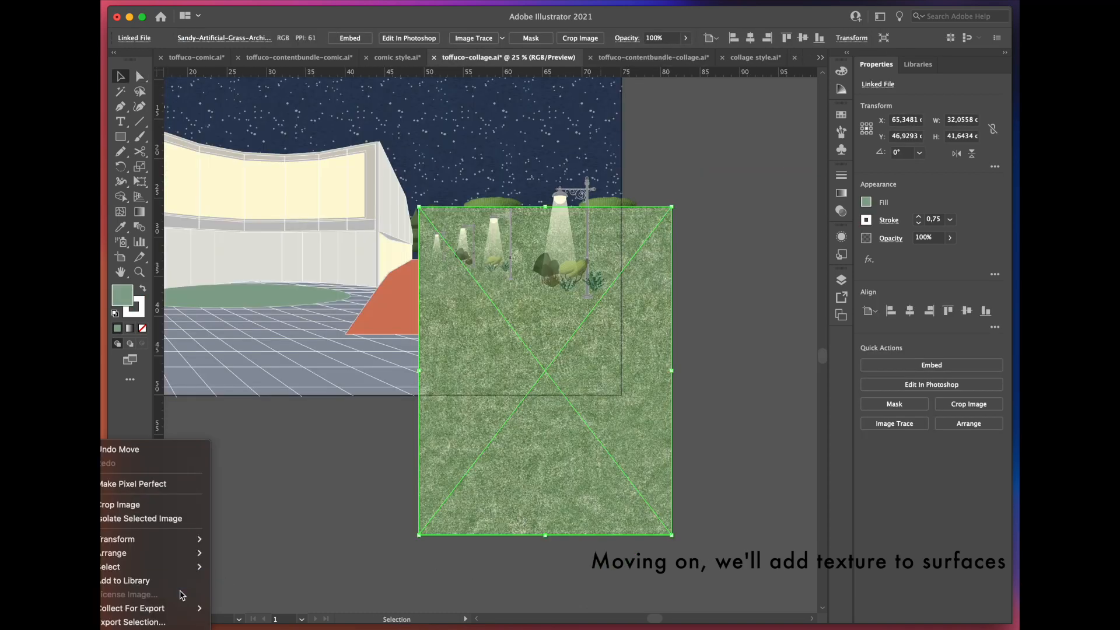
click(262, 592)
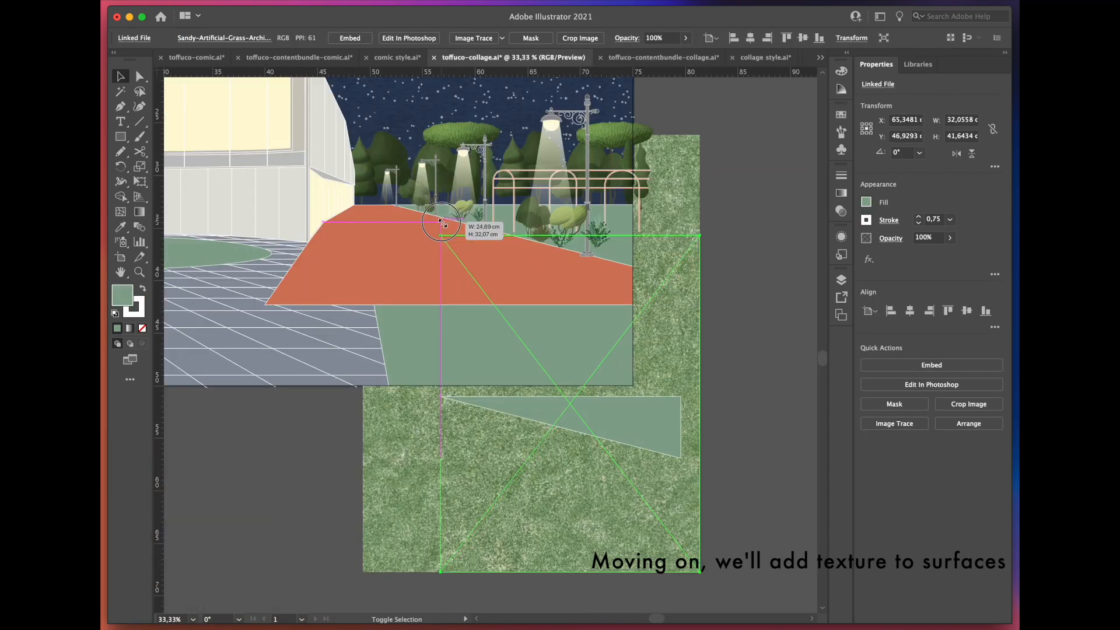
drag(700, 571, 681, 548)
drag(737, 416, 606, 286)
click(931, 403)
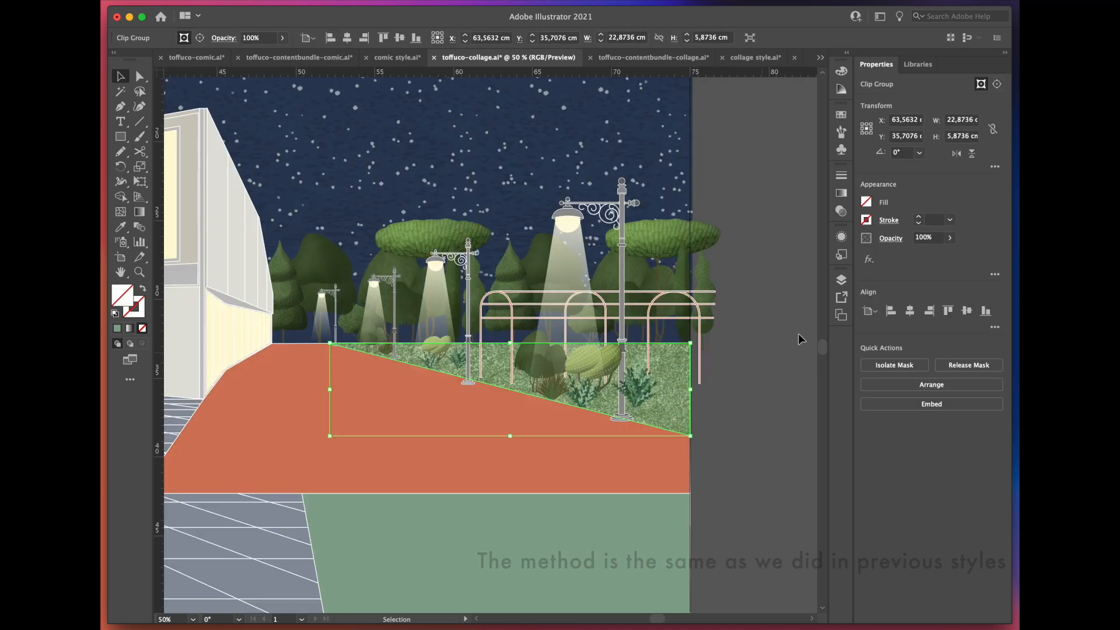
Step: Set the clipped grass texture's blend mode to Soft Light
click(890, 238)
click(803, 263)
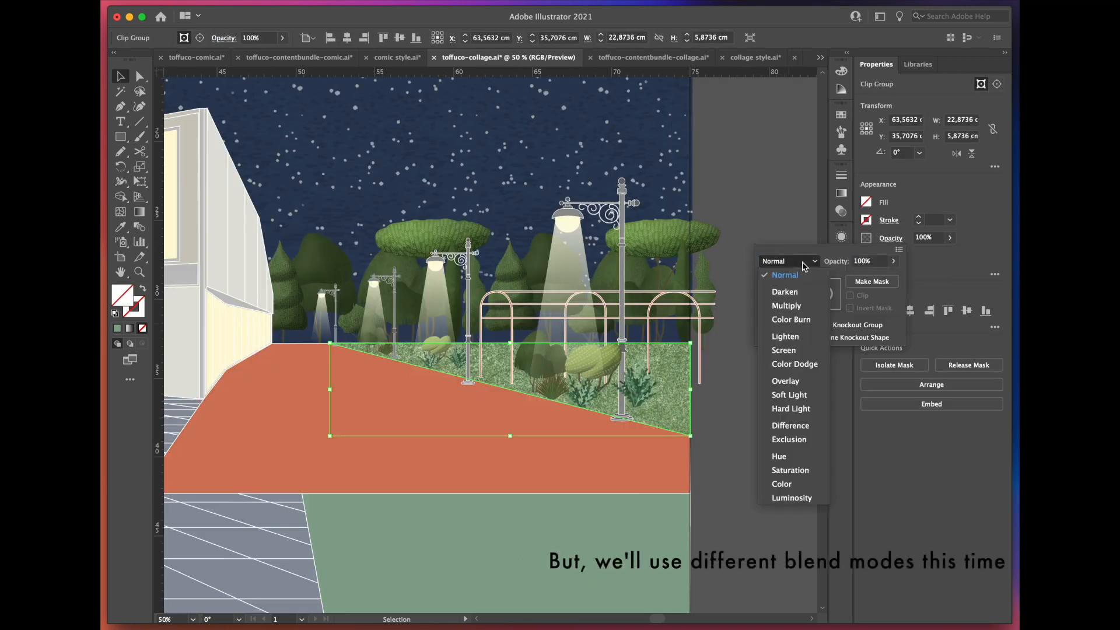
click(796, 398)
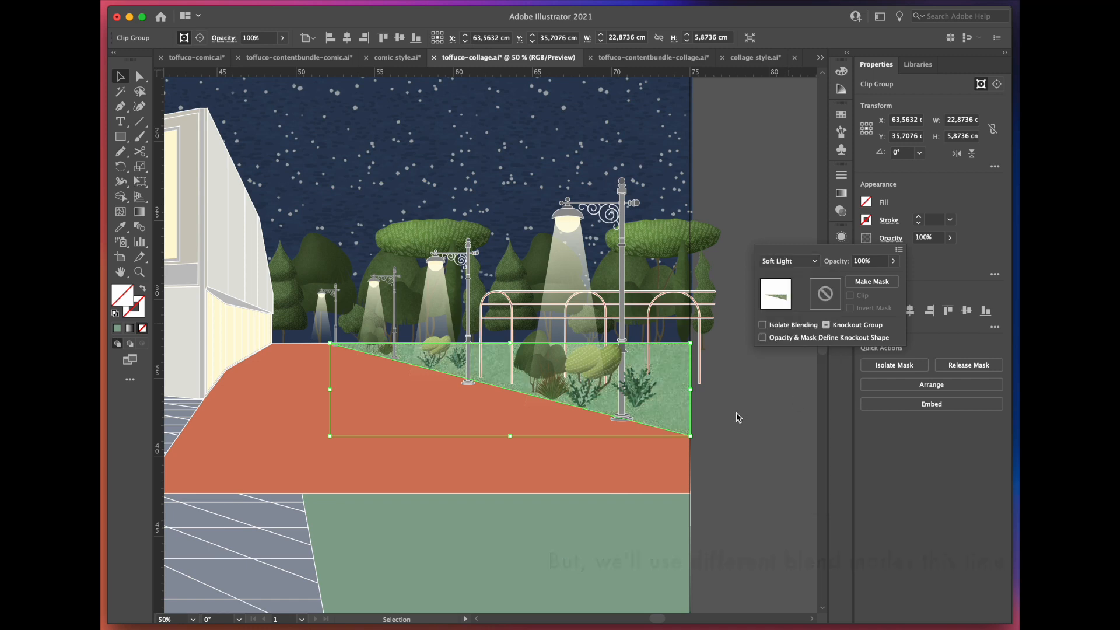
click(706, 446)
Step: Add clipped grass textures in Soft Light mode to the foreground lawn and the two rounded lawns on the paving
drag(479, 385, 461, 408)
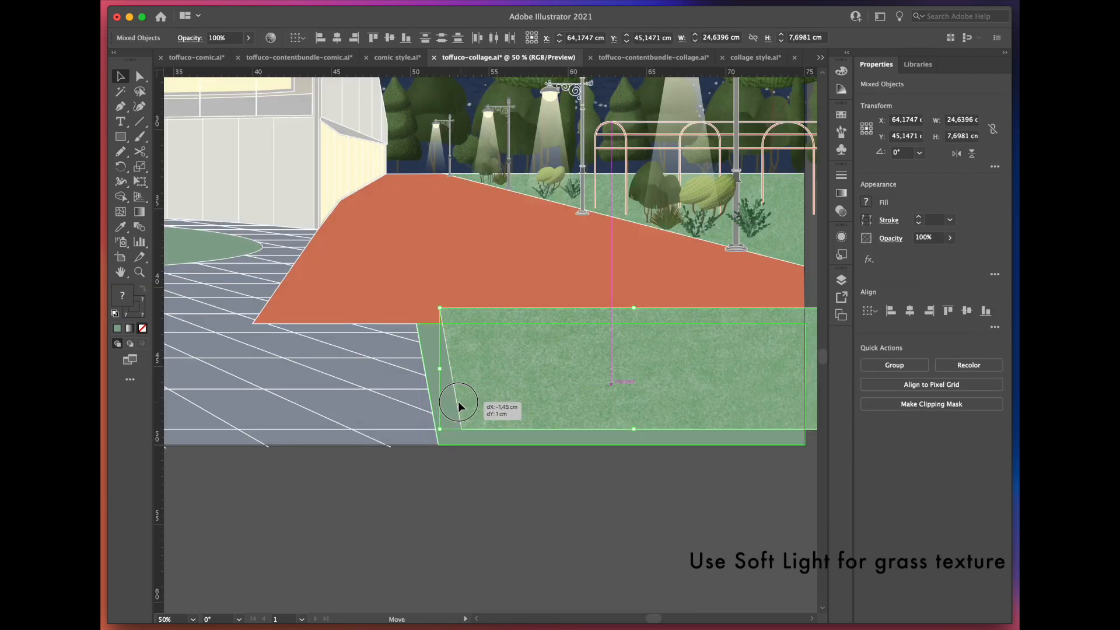
click(684, 457)
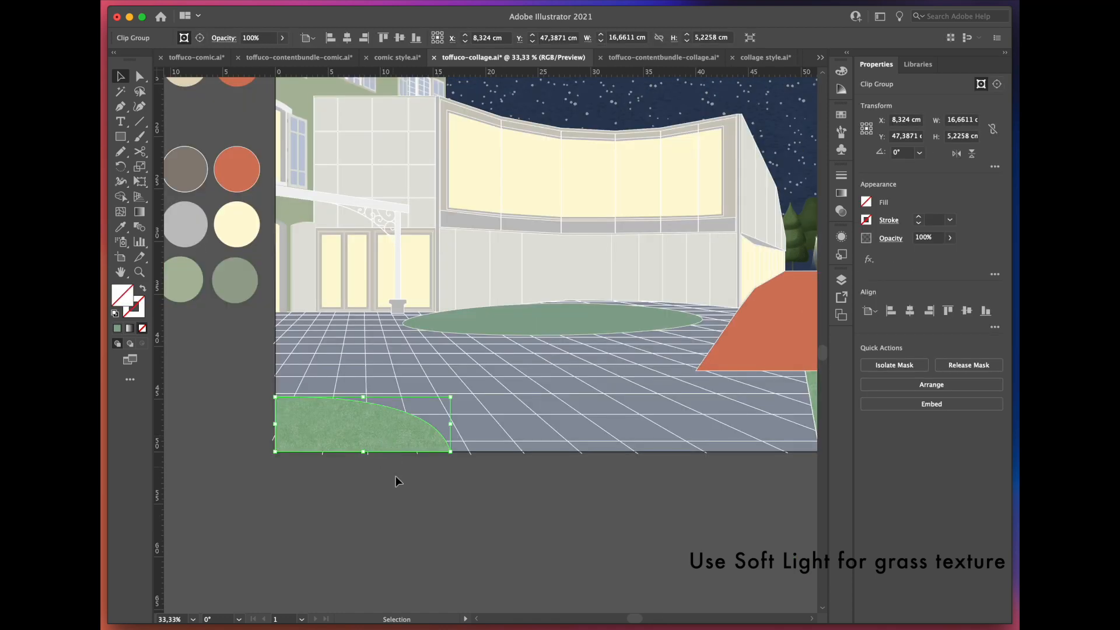
click(395, 481)
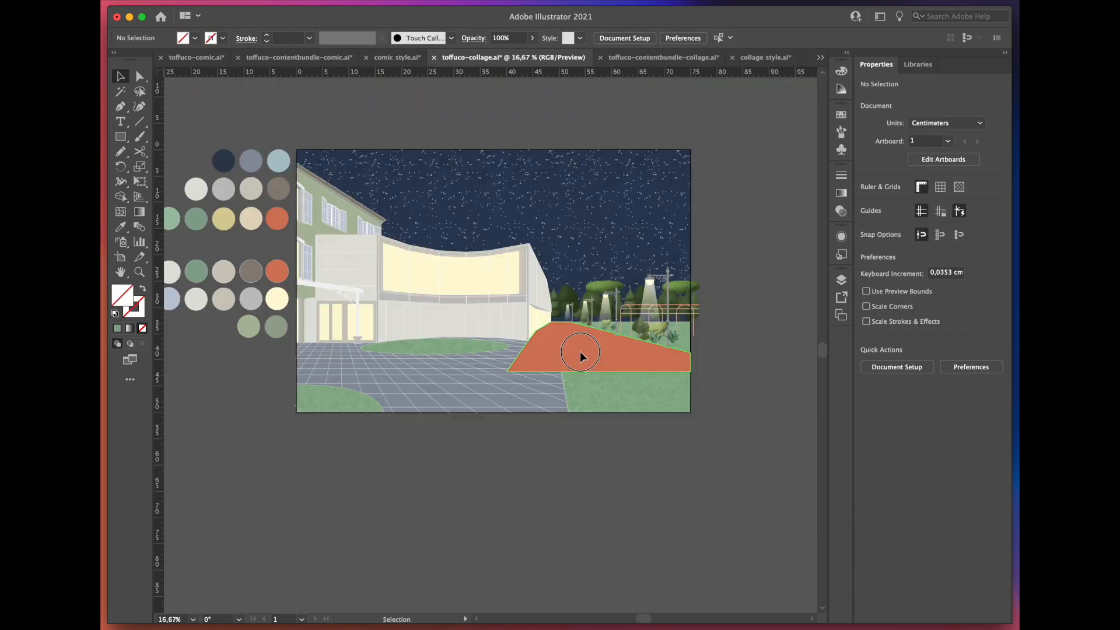
Step: Duplicate the terracotta path below the artboard and clip the soft concrete texture to the copy
drag(580, 351, 580, 457)
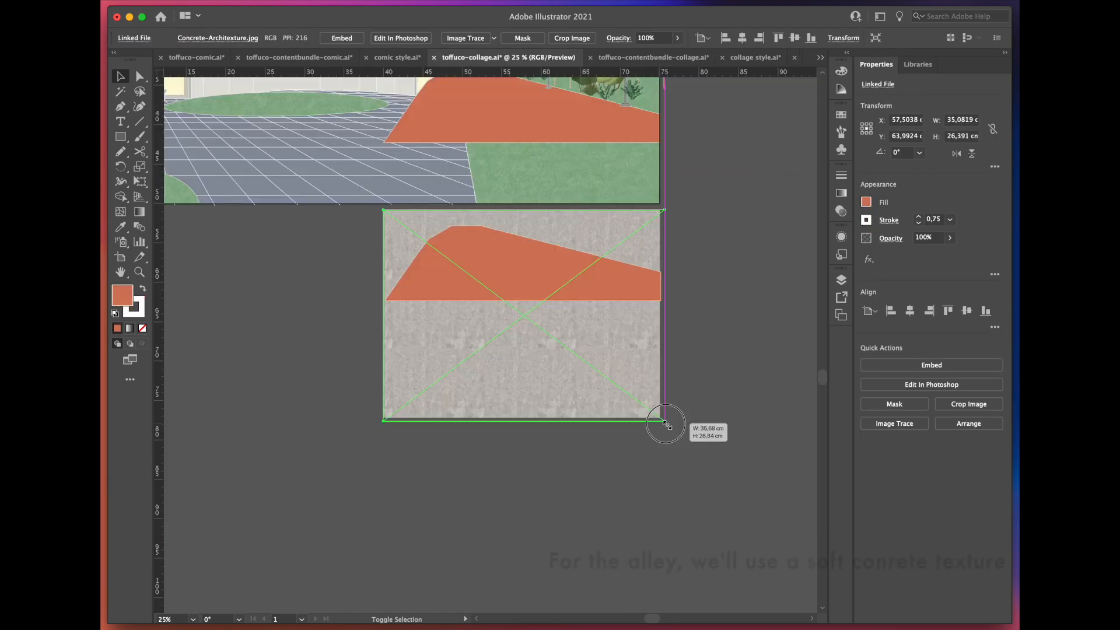
drag(665, 424, 667, 420)
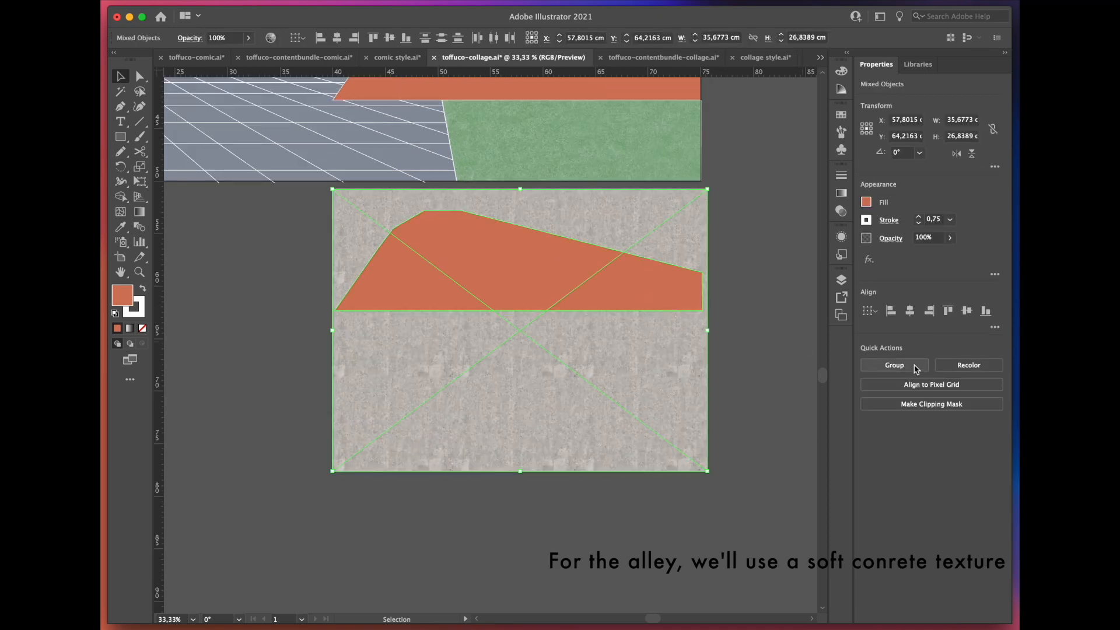
click(909, 404)
click(650, 483)
scroll(644, 493, down, 2)
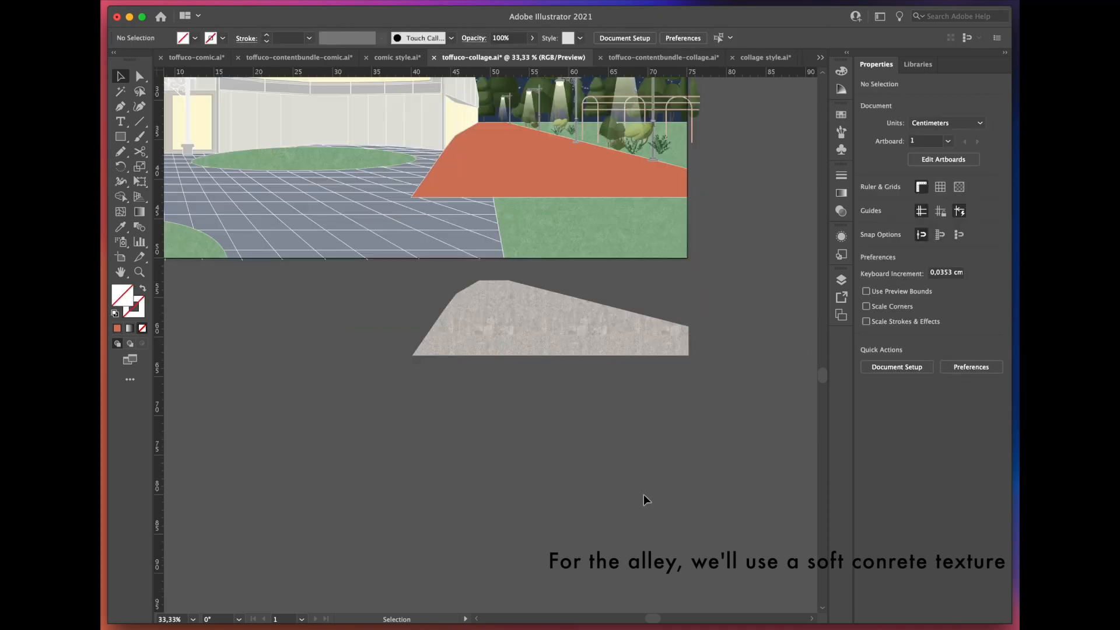
Step: Move the concrete-textured copy onto the terracotta path and set its opacity to 35%
scroll(573, 261, up, 2)
drag(482, 544, 472, 335)
scroll(472, 335, up, 2)
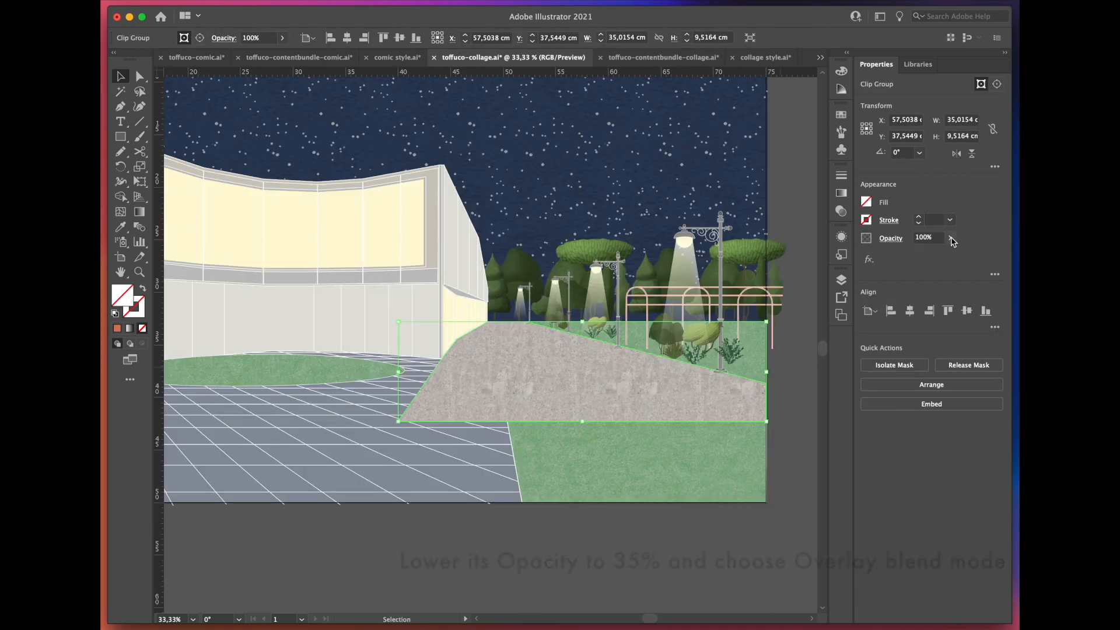
click(949, 237)
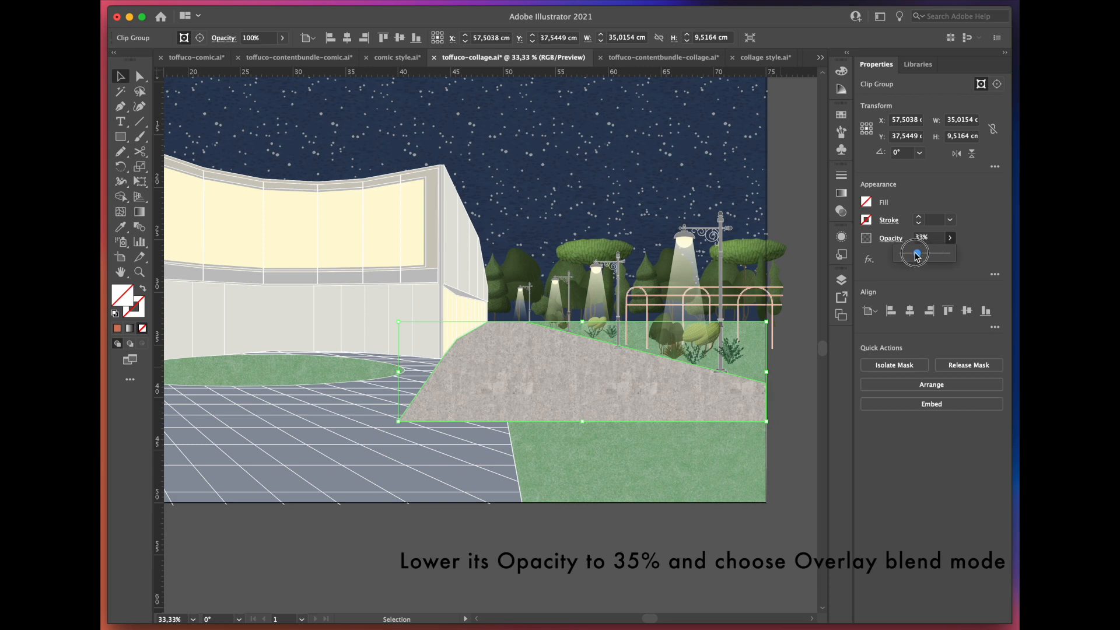
drag(915, 254, 915, 253)
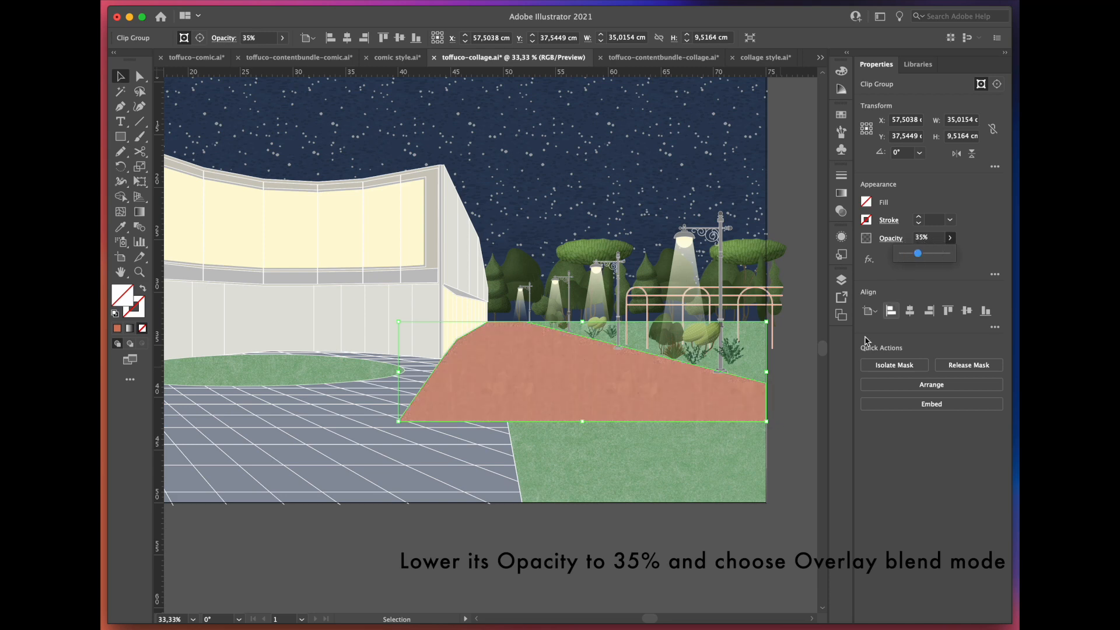
Step: Set the path's concrete texture to the Overlay blend mode
scroll(461, 398, up, 1)
click(892, 239)
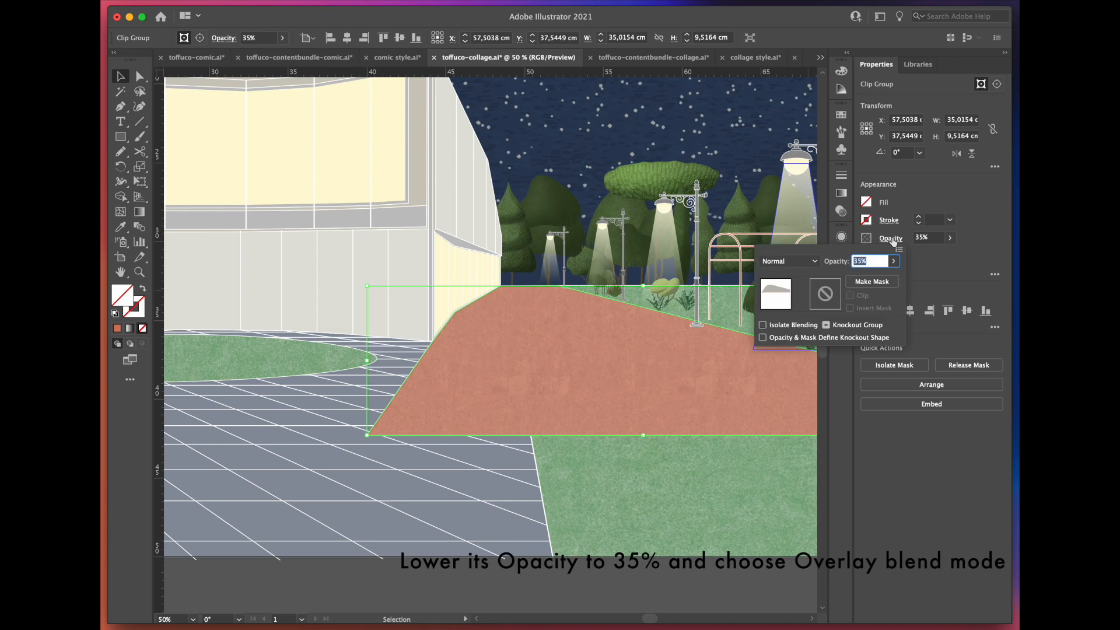
click(805, 261)
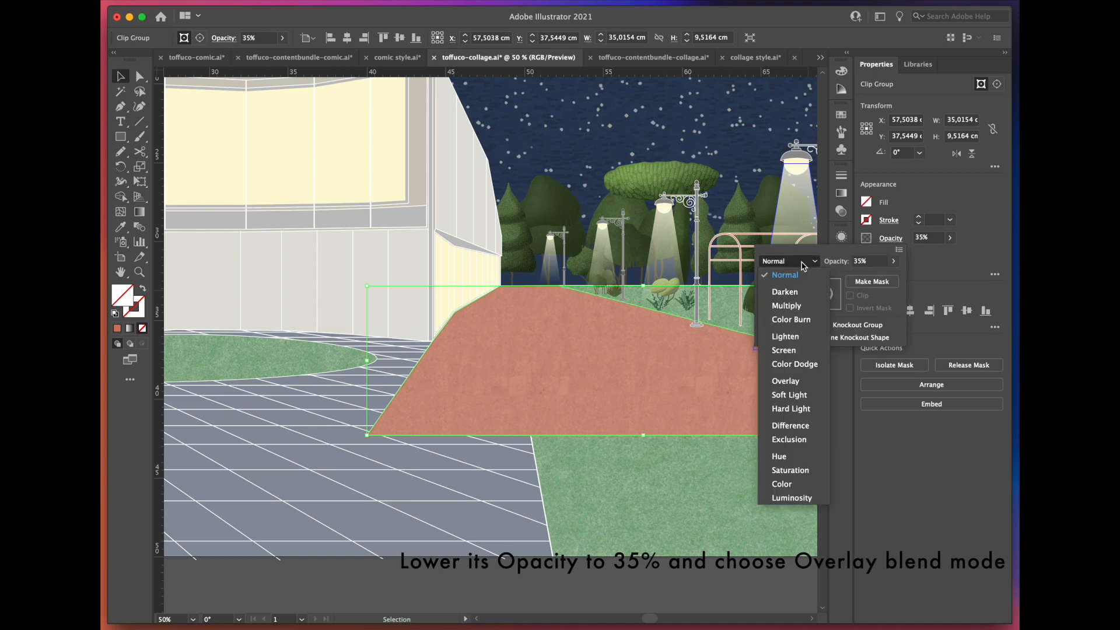
click(786, 380)
scroll(730, 346, down, 1)
click(665, 516)
Step: Duplicate the courtyard paving shape below the artboard and place the terrazzo texture behind the copy
scroll(664, 516, down, 1)
scroll(664, 517, left, 3)
drag(461, 400, 470, 540)
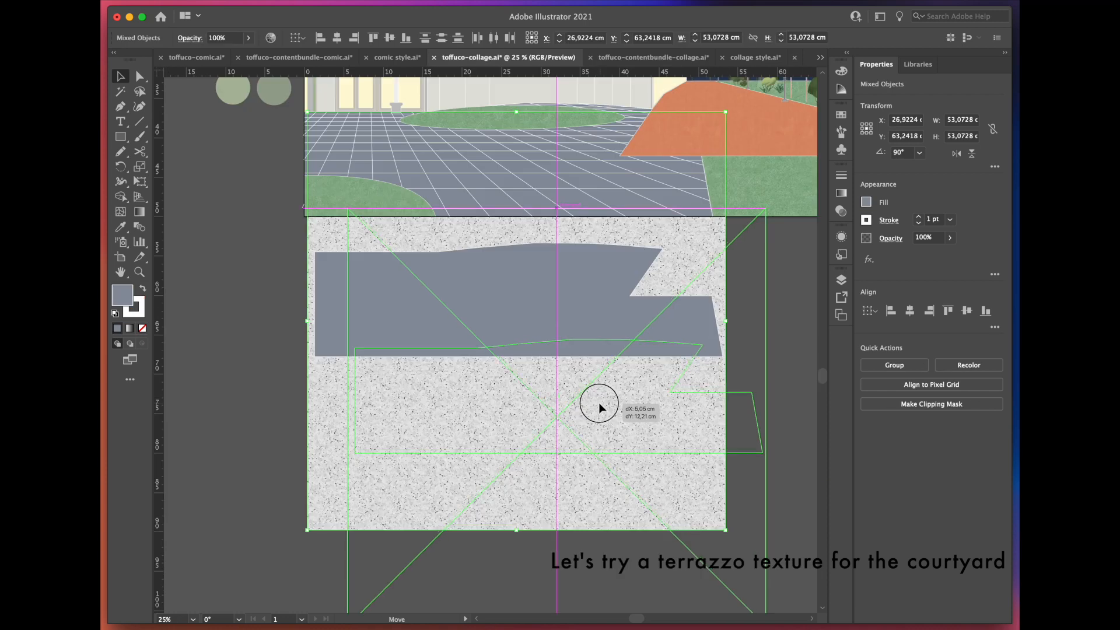
drag(598, 402, 481, 246)
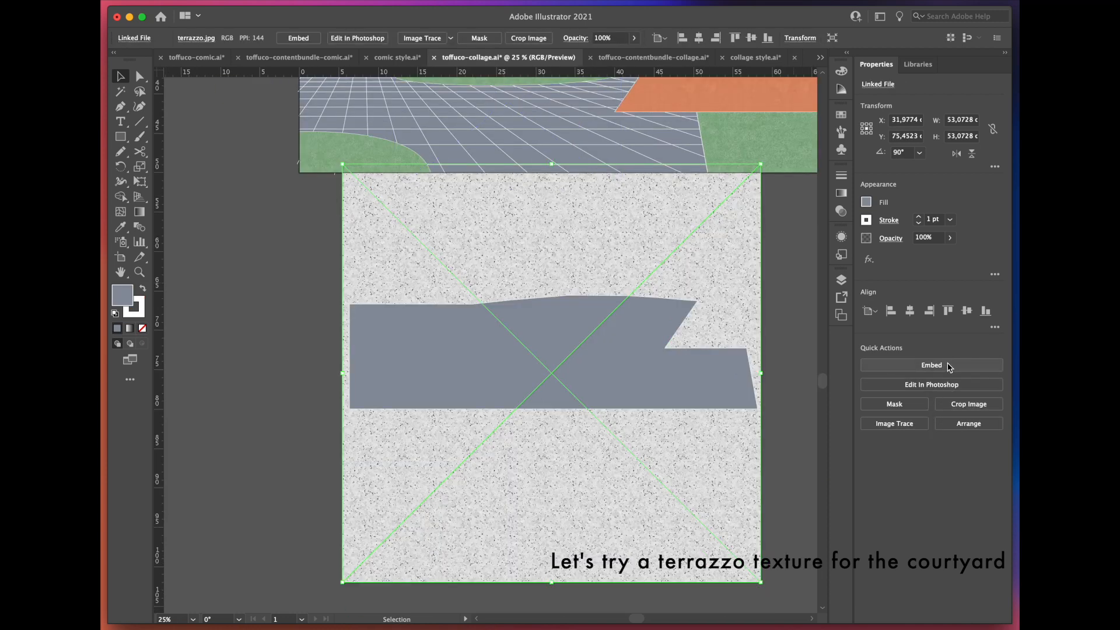
Step: Embed the terrazzo image and convert it to an envelope mesh with 10 rows and 10 columns
click(950, 365)
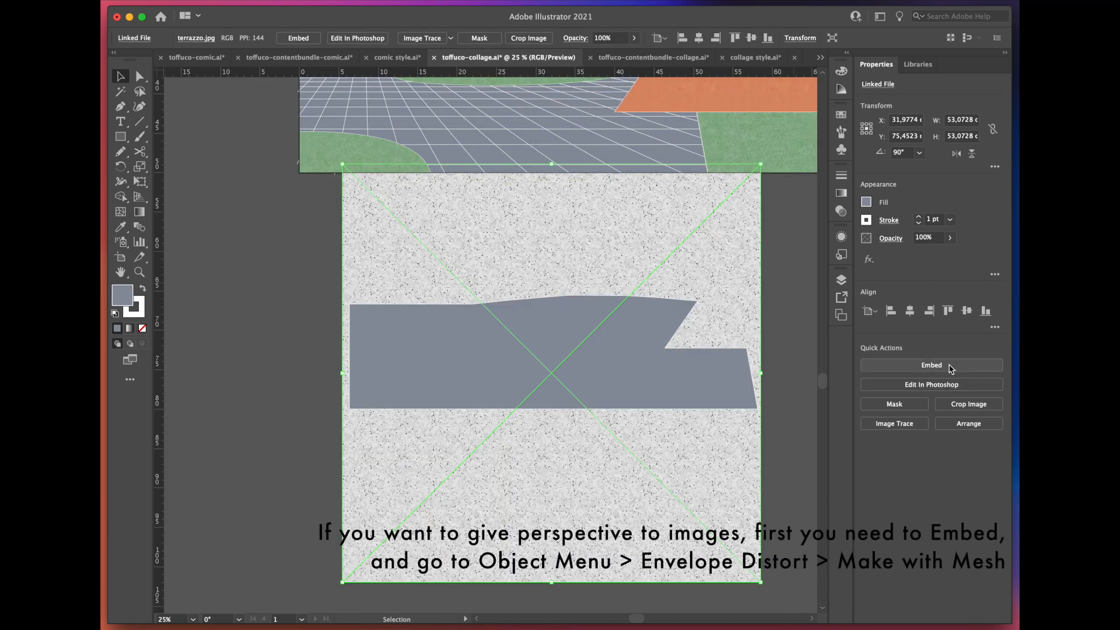
click(234, 1)
mouse_move(310, 375)
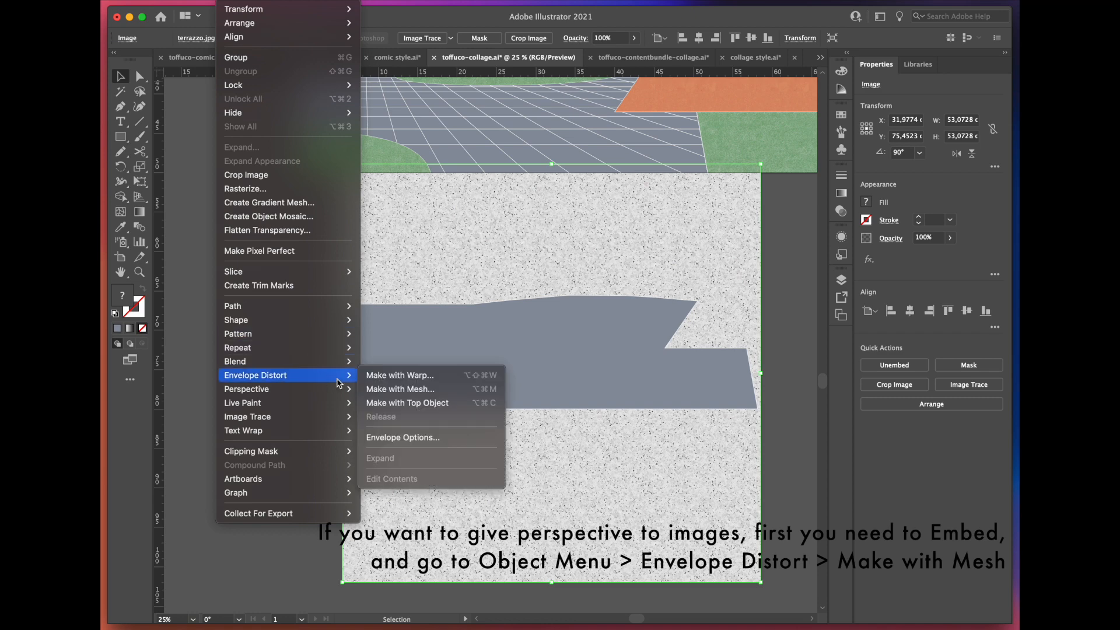
click(415, 389)
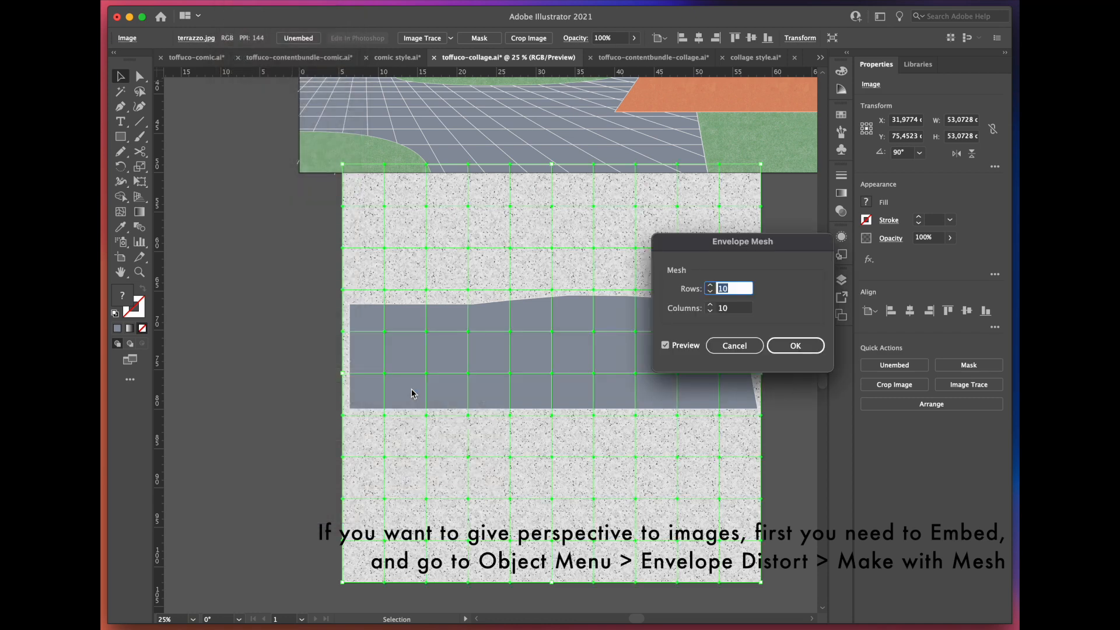
click(795, 345)
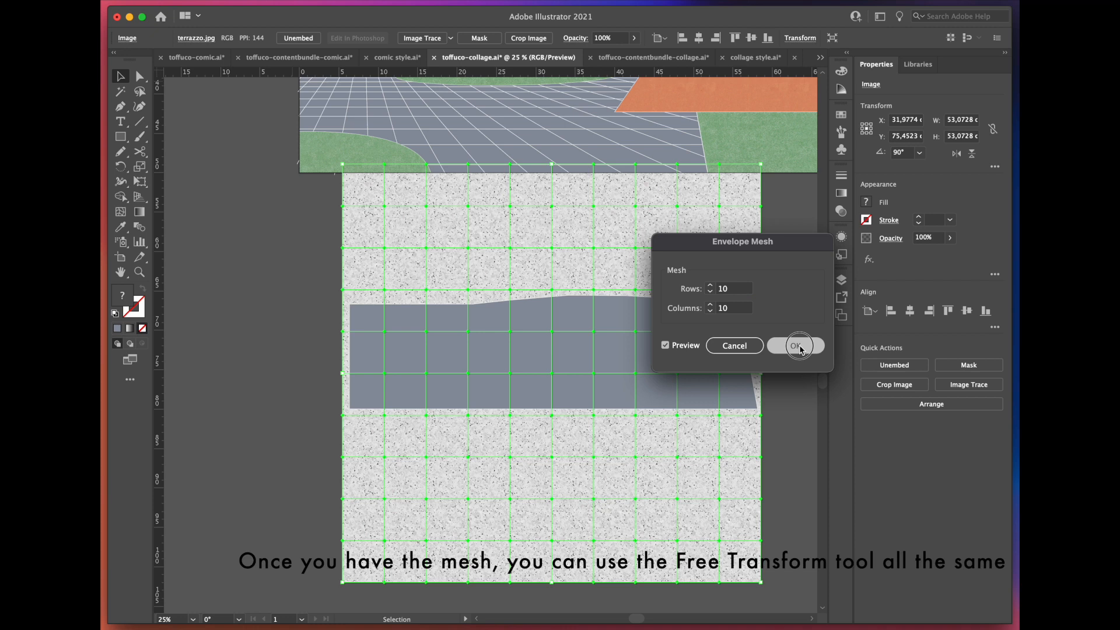
Step: Free-distort the terrazzo mesh into a perspective shape, narrower at the back, that covers the courtyard copy
click(140, 182)
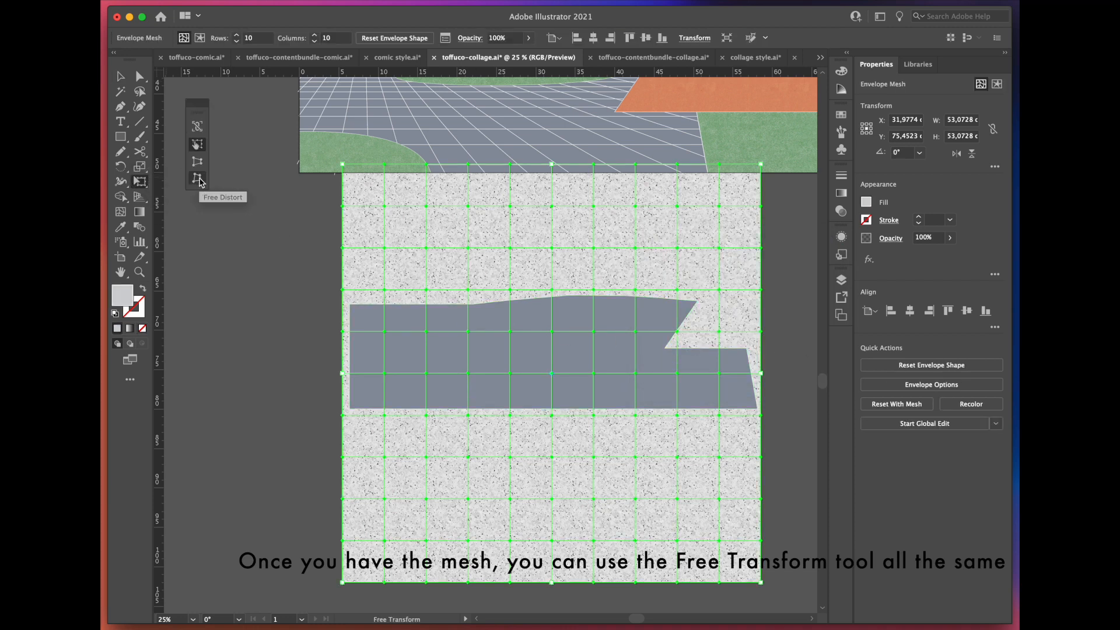
drag(345, 168, 346, 256)
drag(760, 166, 697, 249)
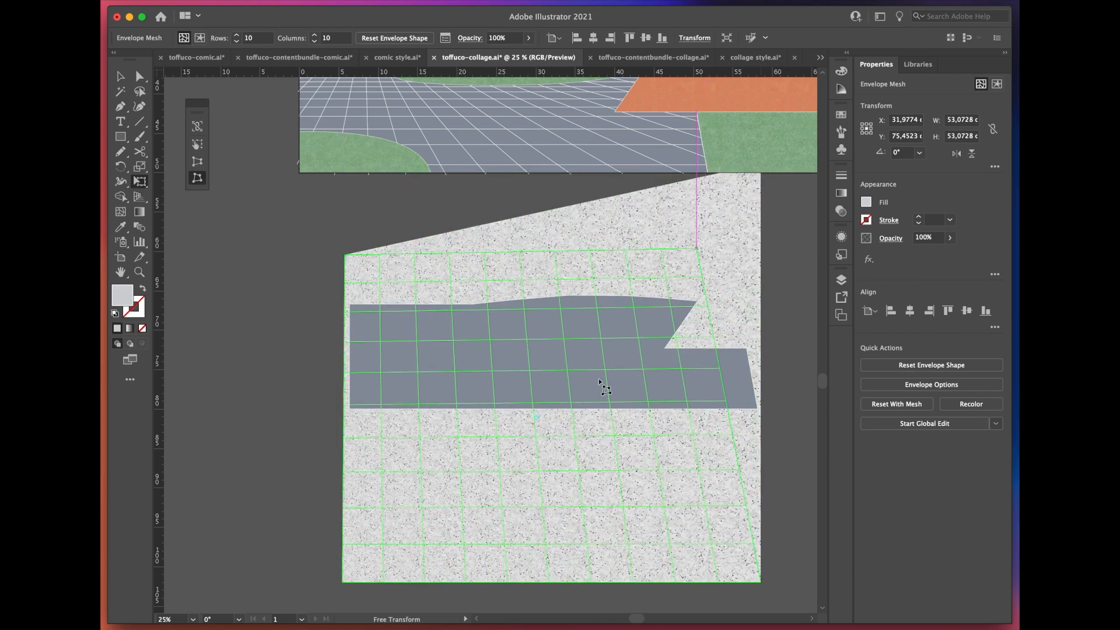
drag(761, 582, 828, 456)
drag(342, 582, 330, 493)
drag(344, 255, 342, 298)
drag(695, 250, 624, 289)
drag(555, 448, 619, 441)
drag(400, 485, 311, 518)
drag(483, 458, 497, 452)
Step: Clip the distorted terrazzo to the courtyard copy and move it over the original paving
key(v)
drag(299, 249, 482, 411)
click(947, 459)
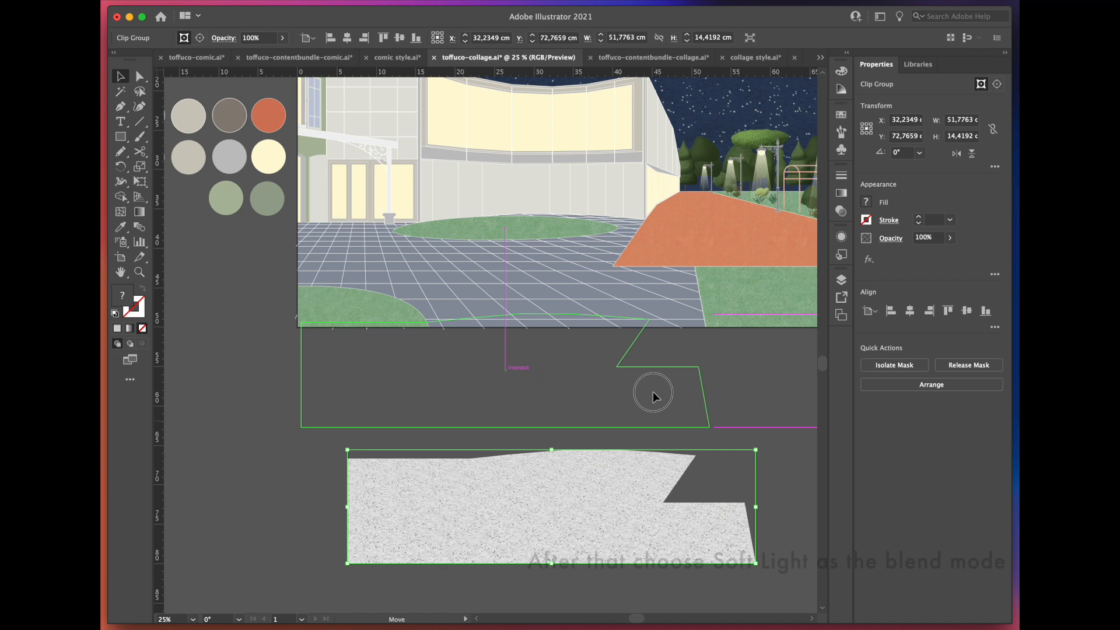
drag(652, 392, 653, 311)
Step: Set the courtyard terrazzo's blend mode to Soft Light
key(super+equal)
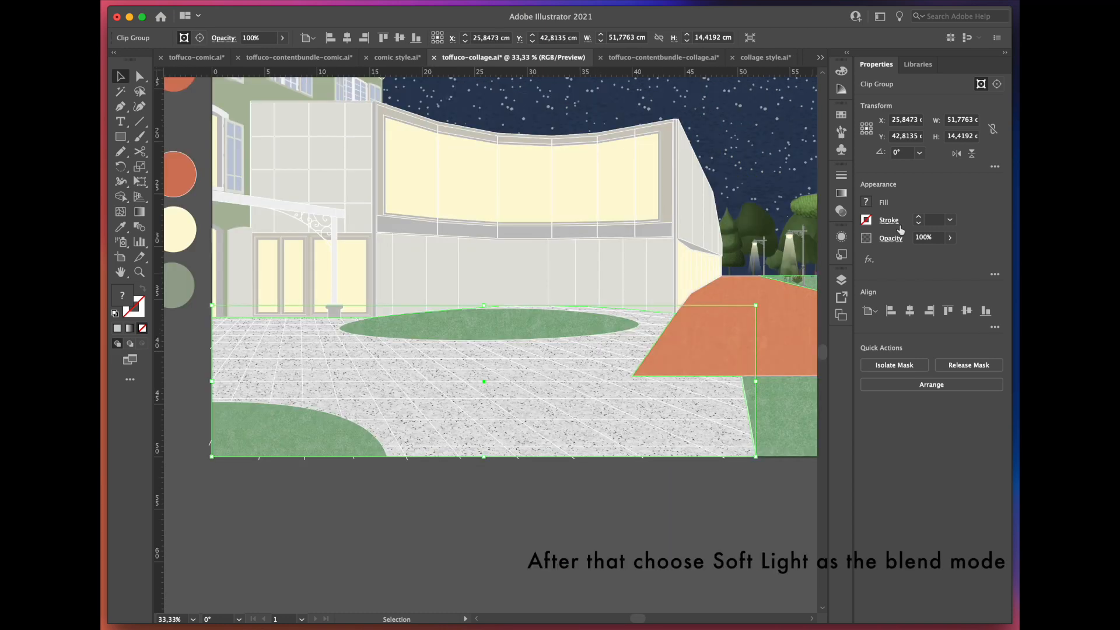
click(895, 242)
click(806, 266)
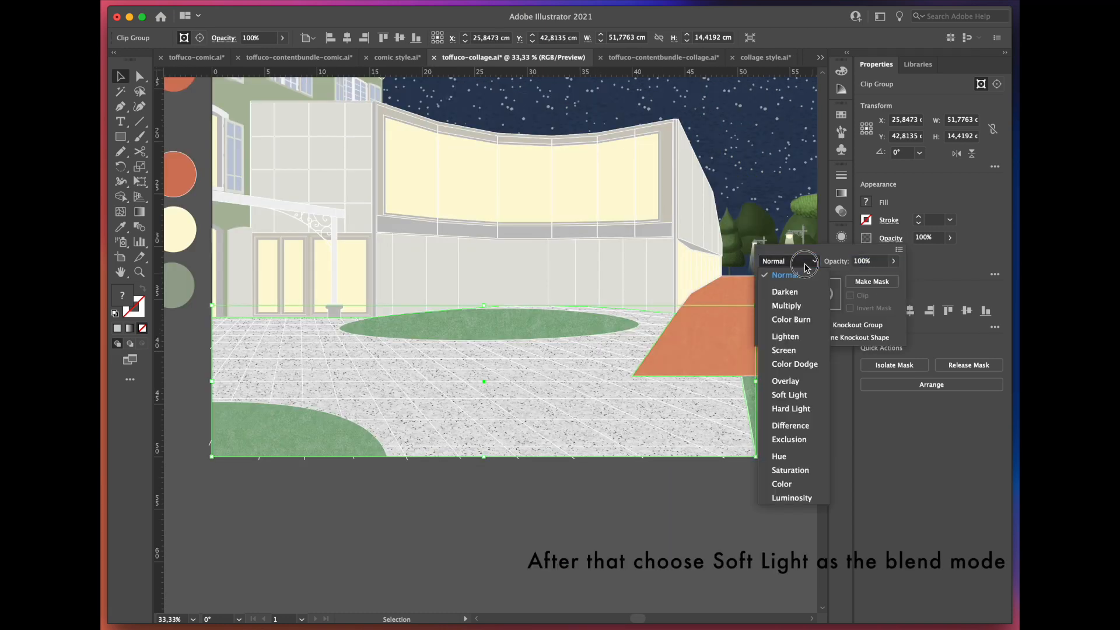
click(791, 397)
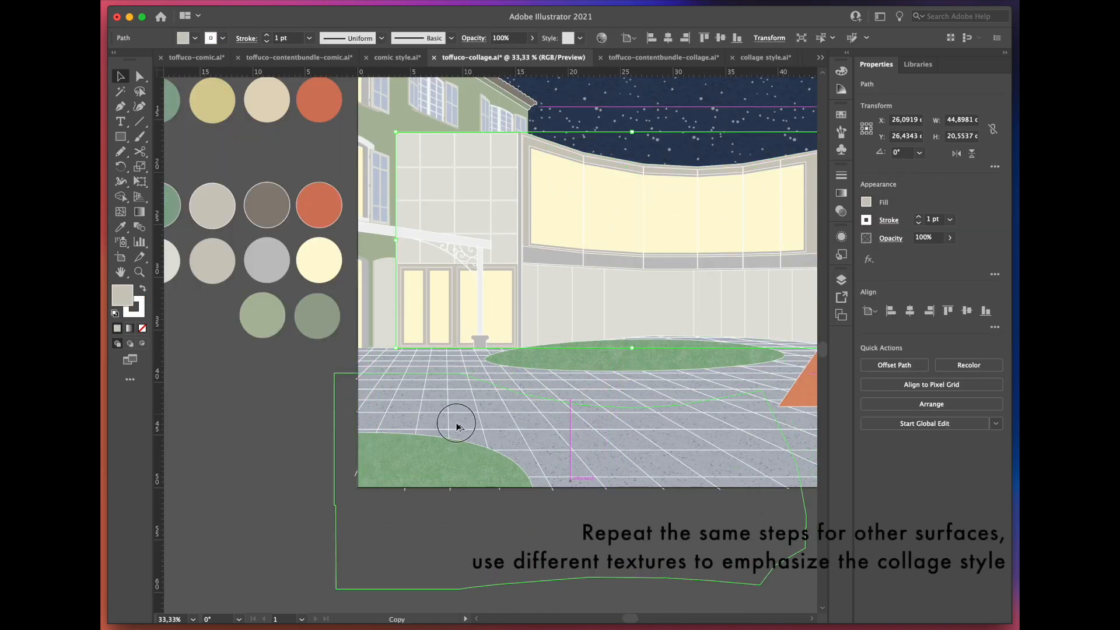
Step: Duplicate the curved building's wall, clip the concrete texture to the copy and move it back over the wall
scroll(378, 299, down, 2)
drag(460, 417, 488, 482)
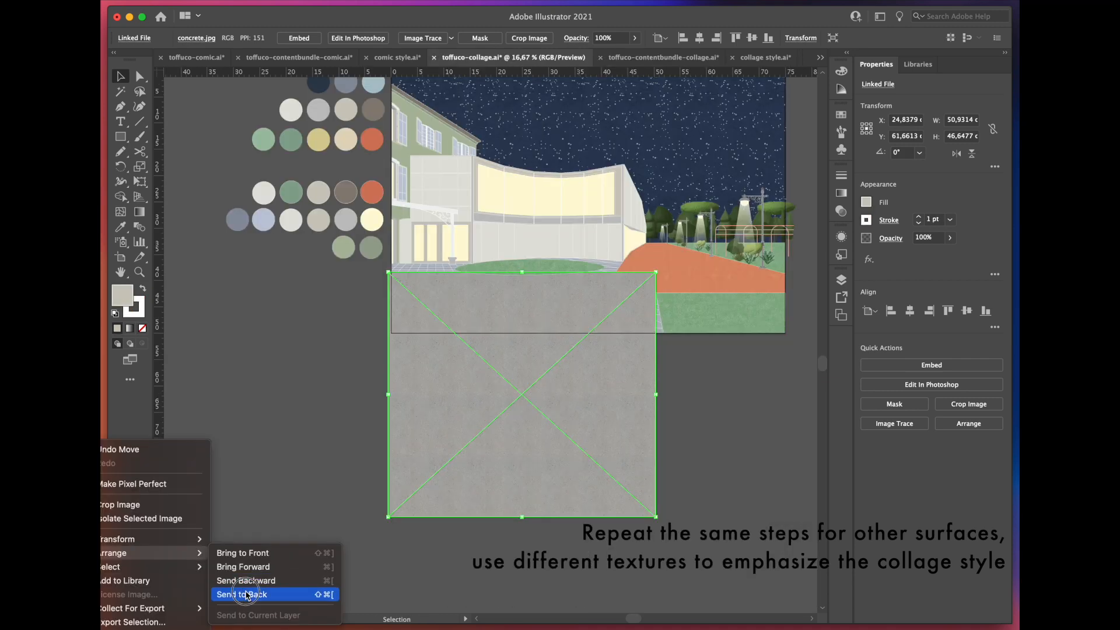
click(246, 594)
click(516, 529)
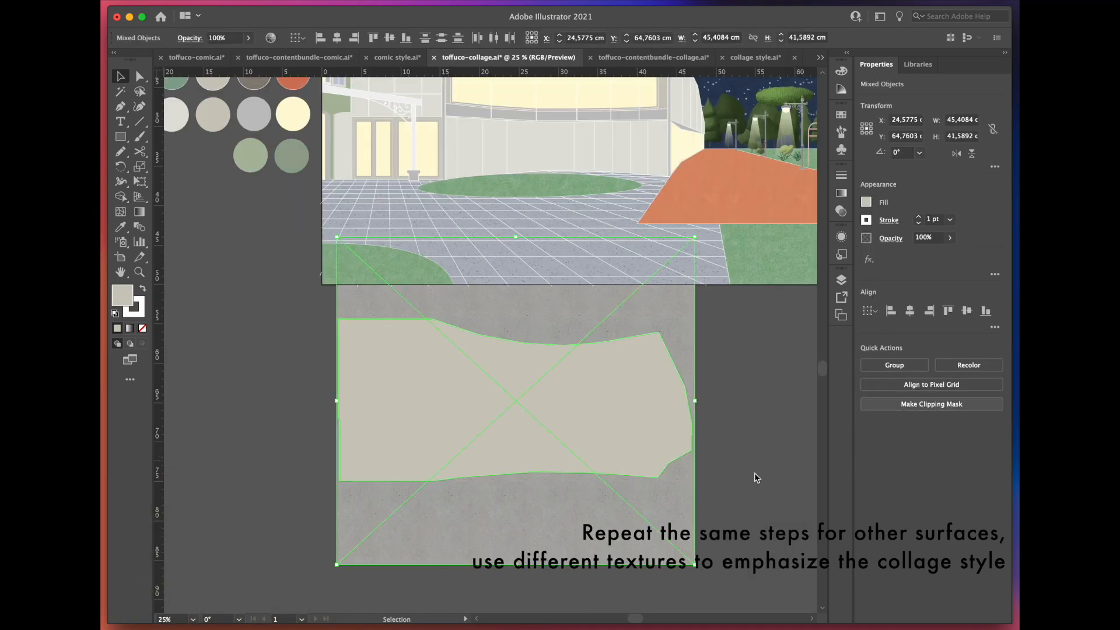
click(931, 403)
scroll(578, 550, down, 1)
drag(445, 484, 455, 282)
Step: Set the wall's clipped concrete texture to the Color Burn blend mode
scroll(503, 199, up, 4)
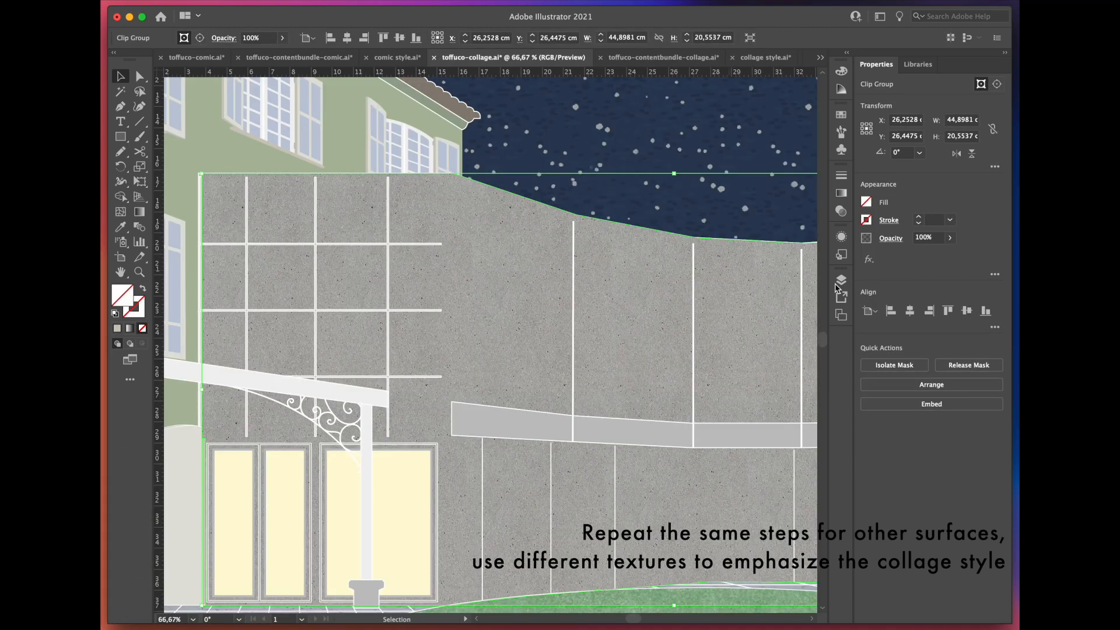
click(887, 240)
click(798, 263)
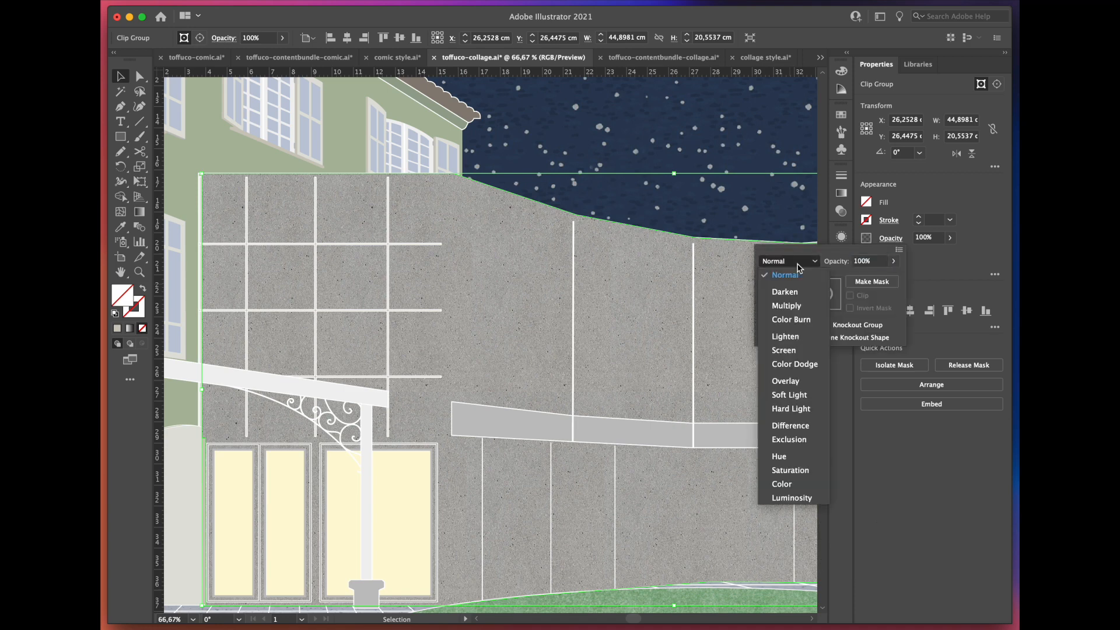
click(799, 320)
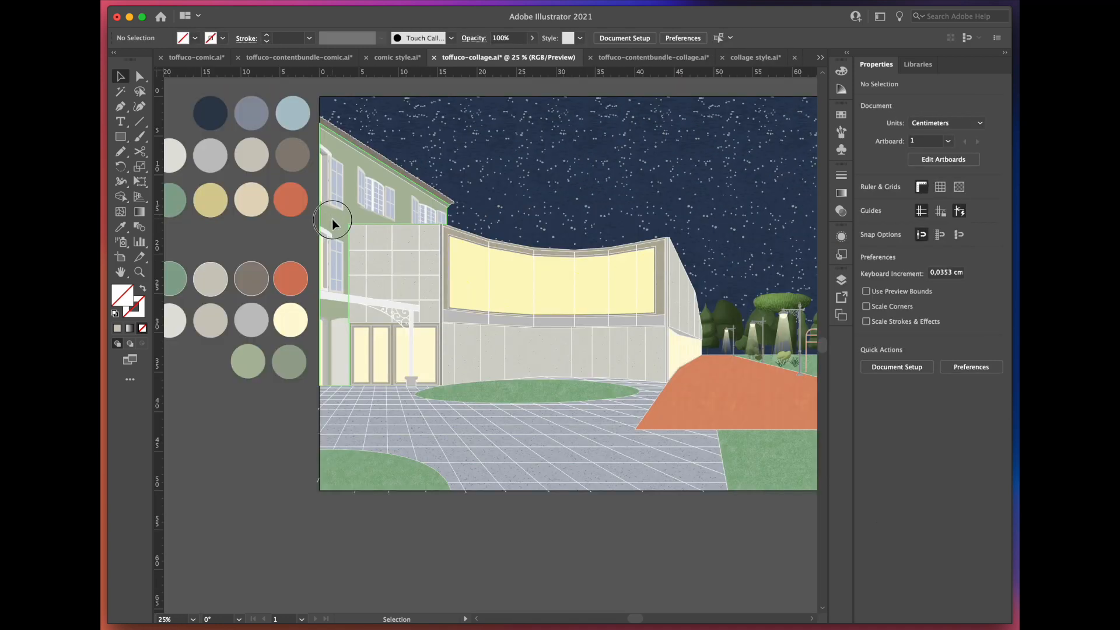
Step: Duplicate the green facade below the artboard and clip the plaster texture from the collage content bundle to it
drag(333, 224, 263, 473)
scroll(523, 204, down, 1)
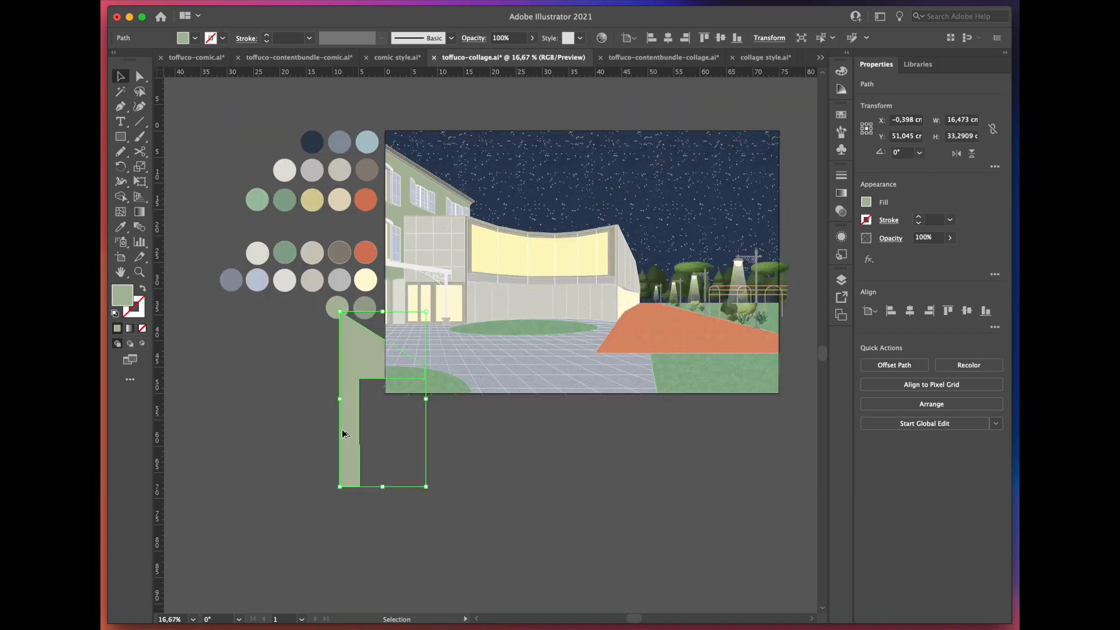
drag(353, 419, 414, 507)
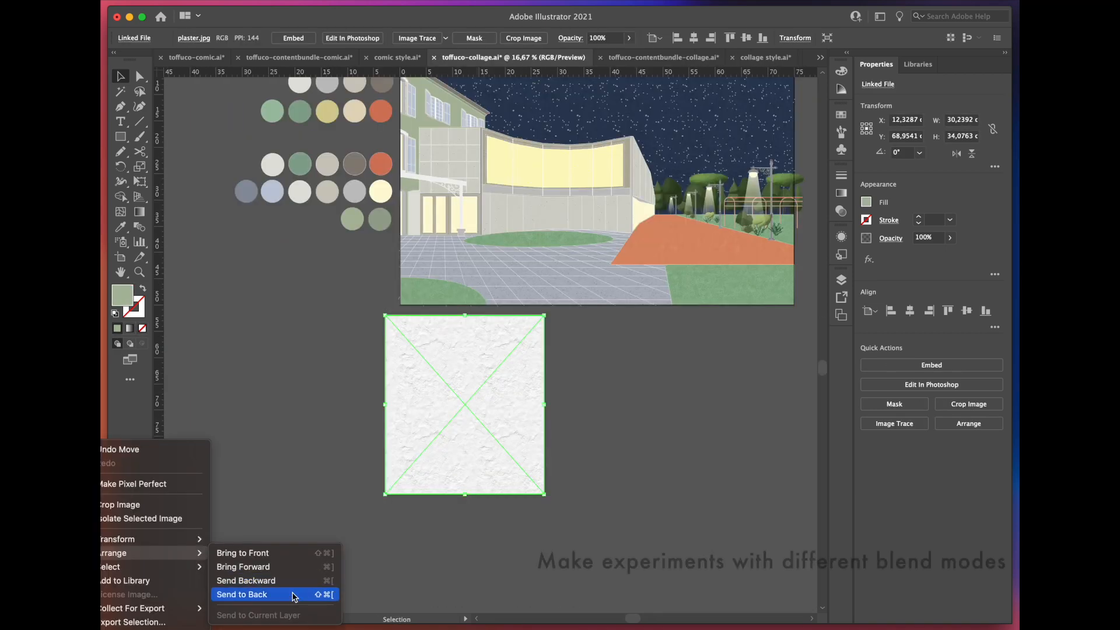
click(295, 594)
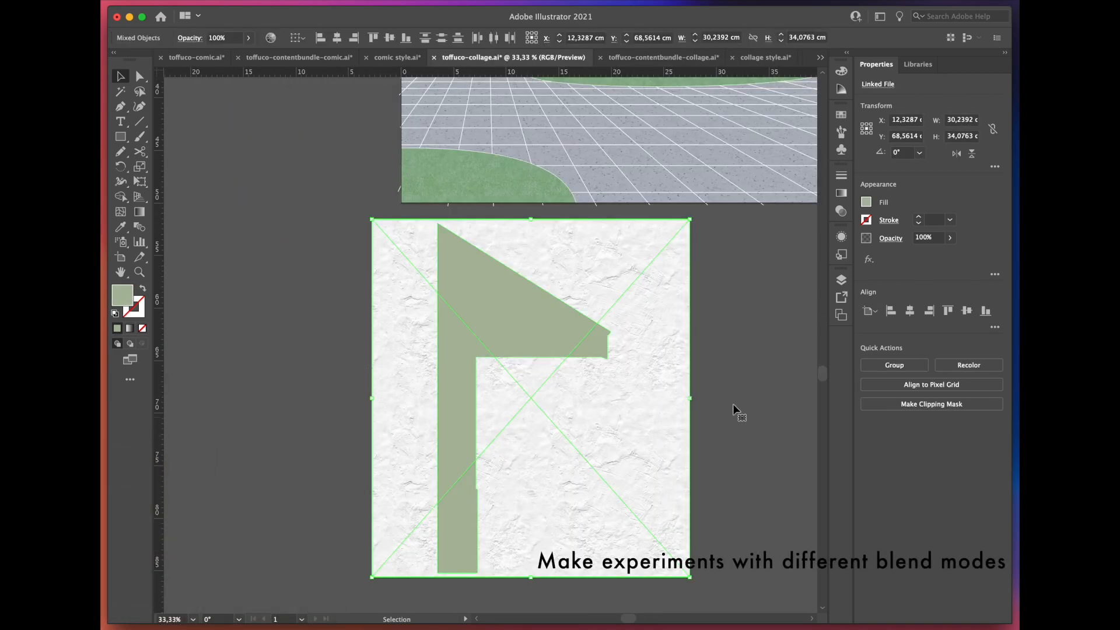
click(916, 404)
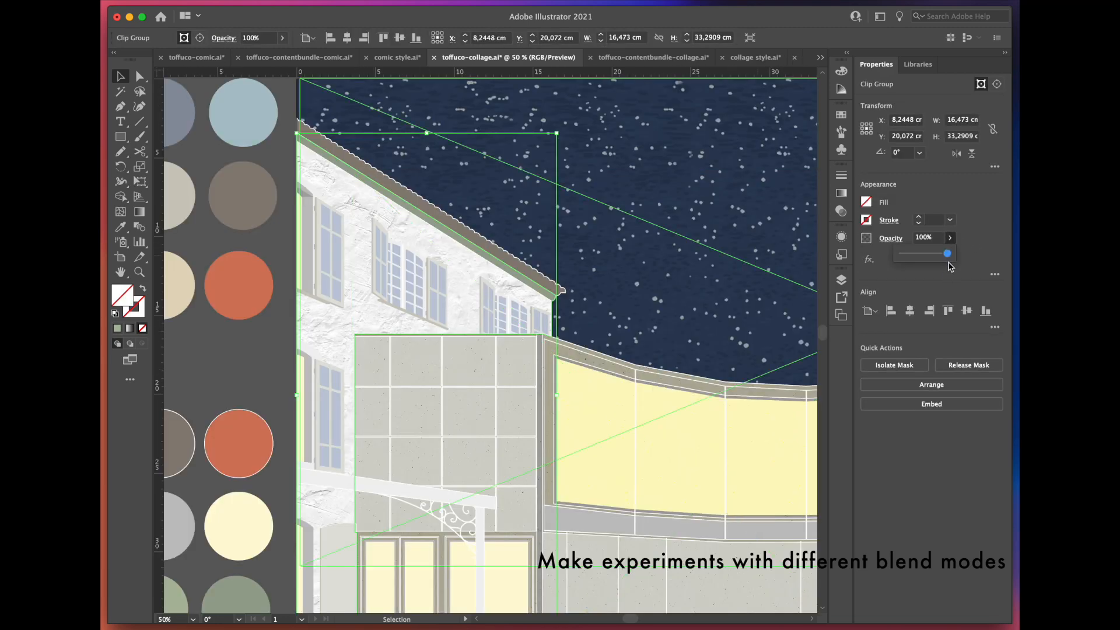
Step: Lower the facade plaster texture to 45% opacity and set its blend mode to Multiply
drag(948, 263, 924, 260)
click(898, 239)
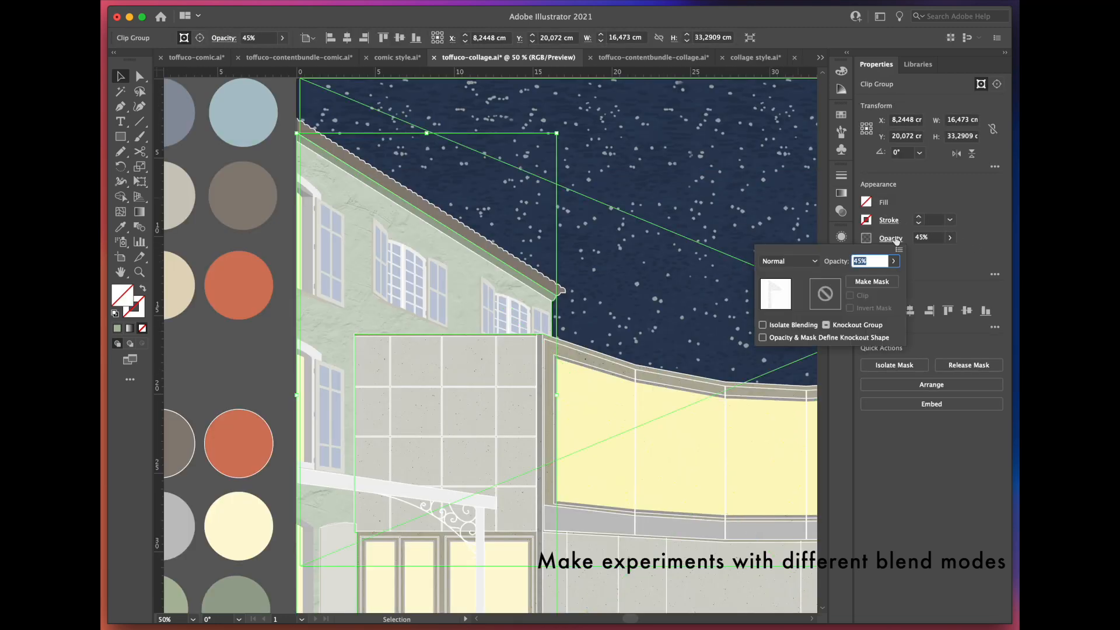
click(813, 262)
click(800, 305)
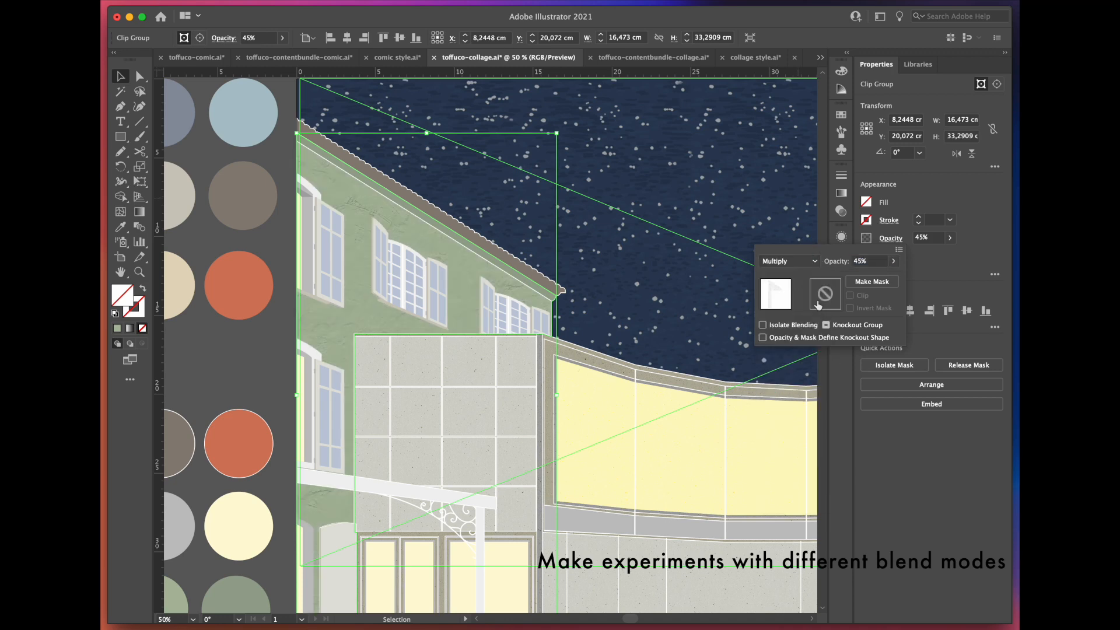
click(257, 365)
Step: Paste the white-outlined people characters into the scene around the terracotta path
key(super+minus)
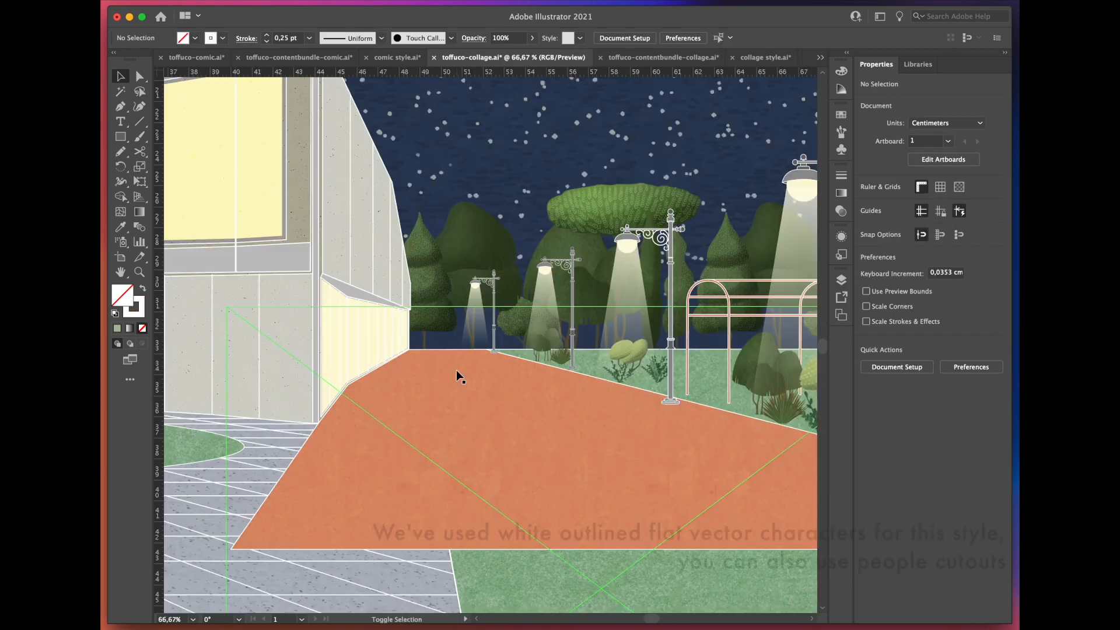
key(super+v)
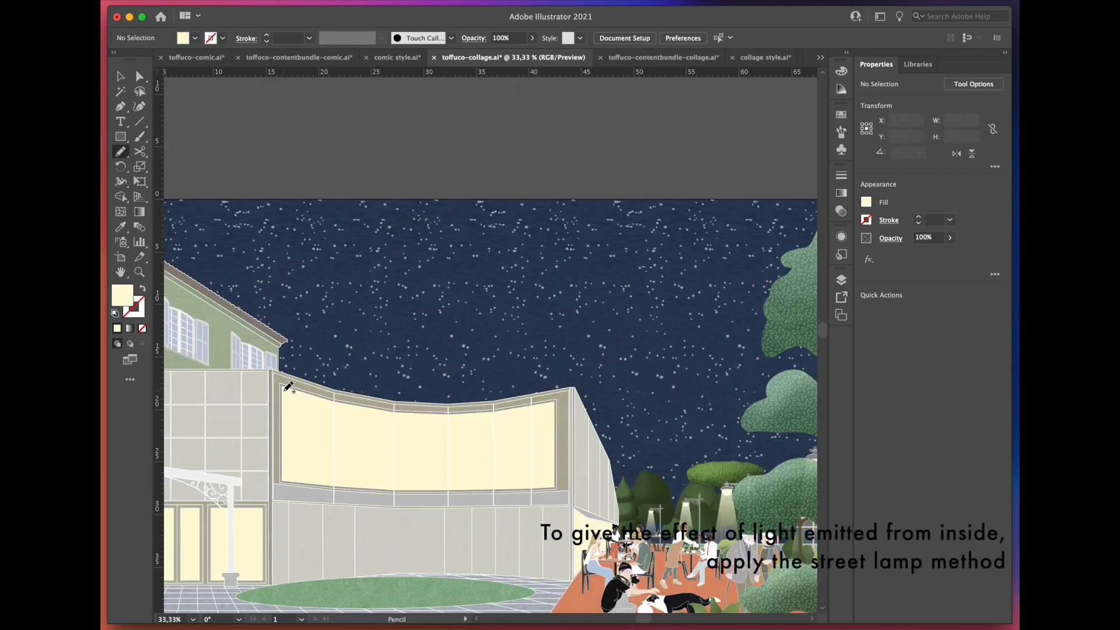
Step: Draw a light shape above the curved window and give it a vertical street lamp gradient fading into the sky
mouse_move(394, 278)
mouse_down()
mouse_move(585, 273)
mouse_move(576, 339)
mouse_up()
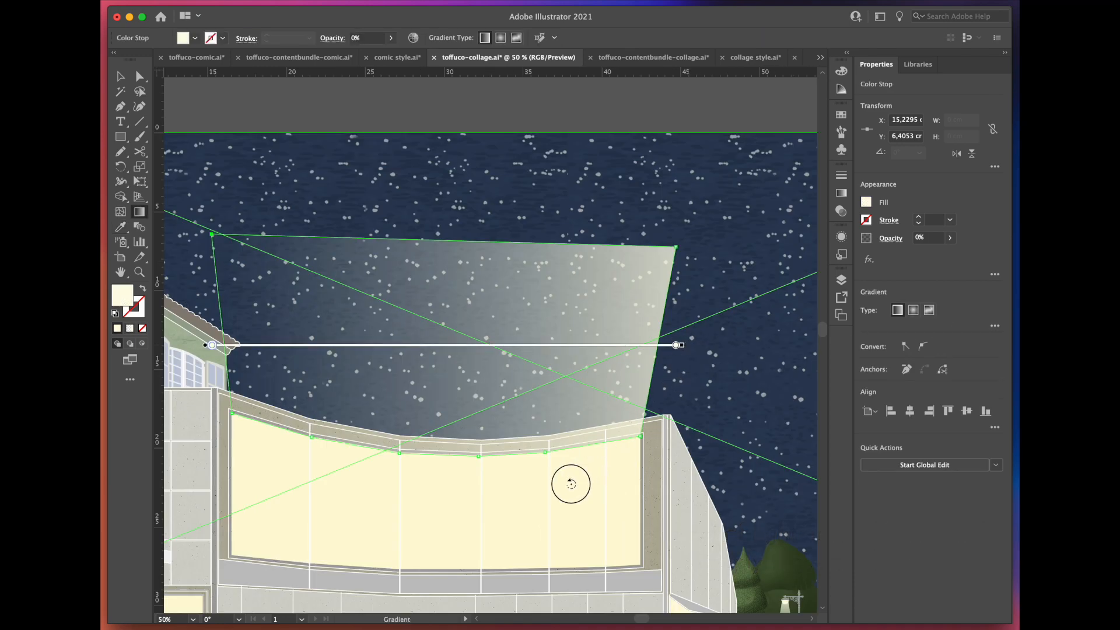
mouse_move(571, 484)
mouse_down()
mouse_move(335, 500)
mouse_move(200, 532)
mouse_move(210, 545)
mouse_up()
drag(442, 510, 443, 408)
scroll(443, 589, down, 3)
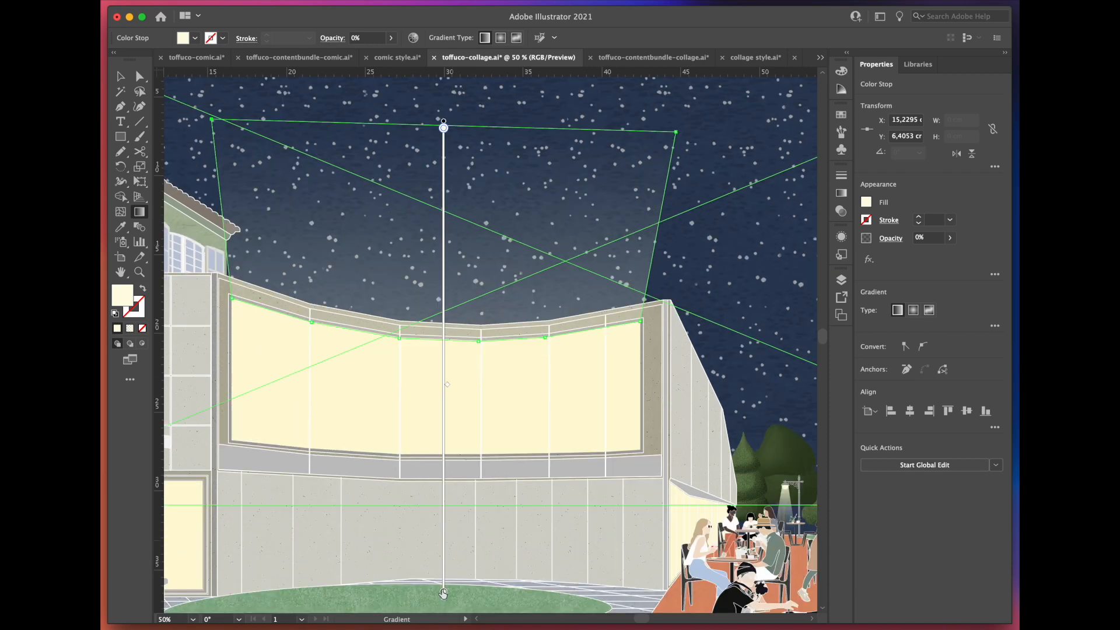
drag(464, 480, 457, 359)
Step: Apply a Gaussian Blur with a radius of about 34.8 pixels to the window's light shape
key(v)
click(340, 0)
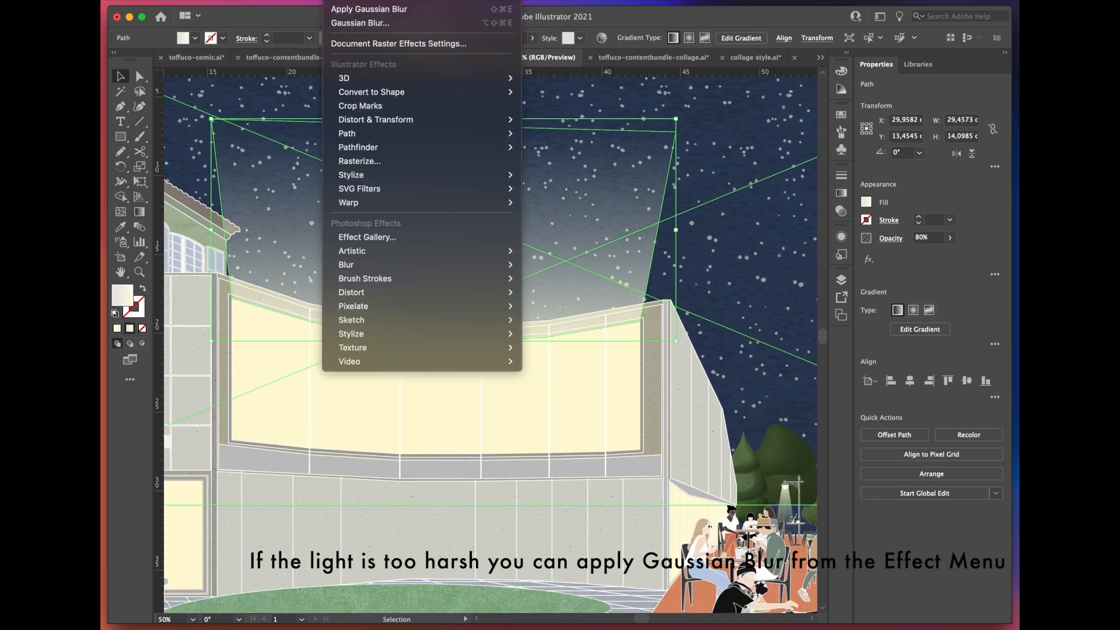
mouse_move(388, 269)
click(540, 268)
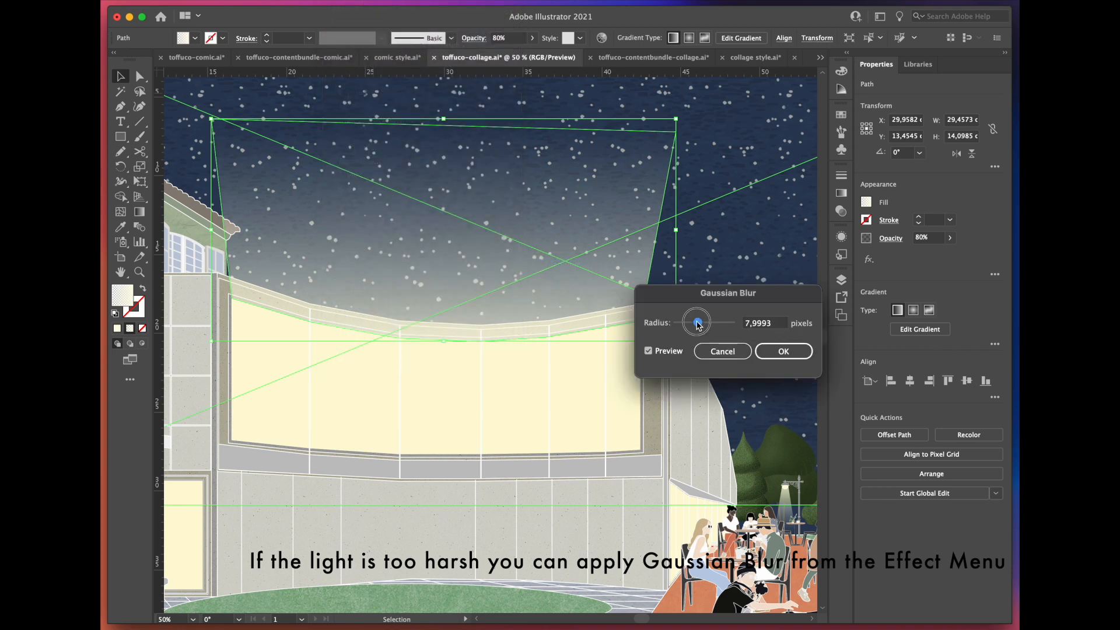
drag(698, 324, 707, 325)
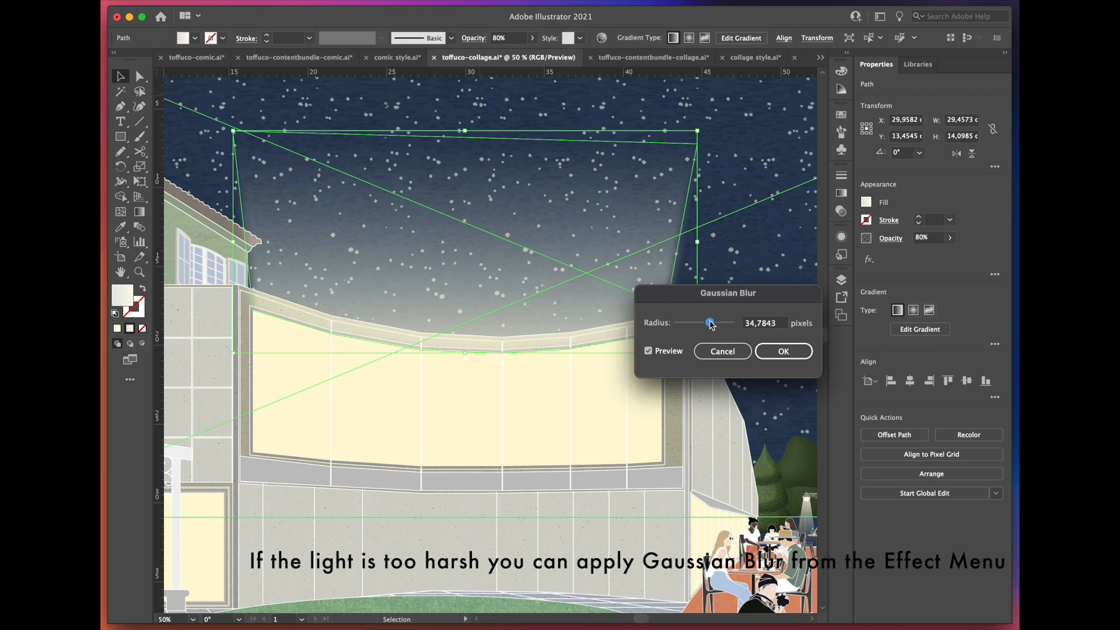
click(782, 350)
Step: Apply a Gaussian Blur with a radius of about 6.3 pixels to the smallest, farthest street lamp's light cone
key(super+minus)
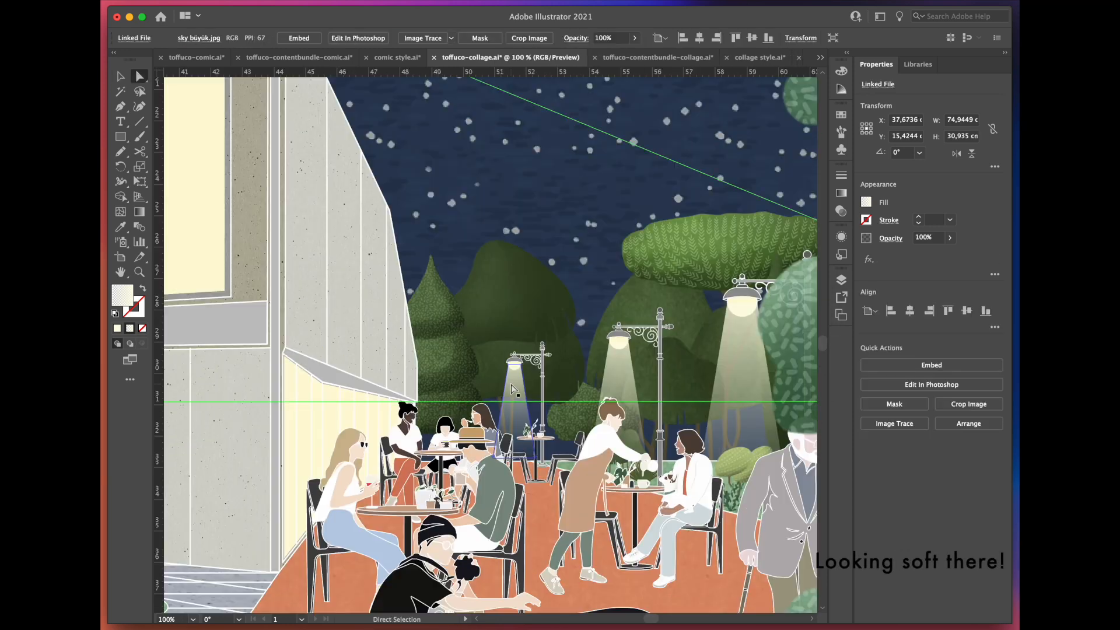
click(512, 388)
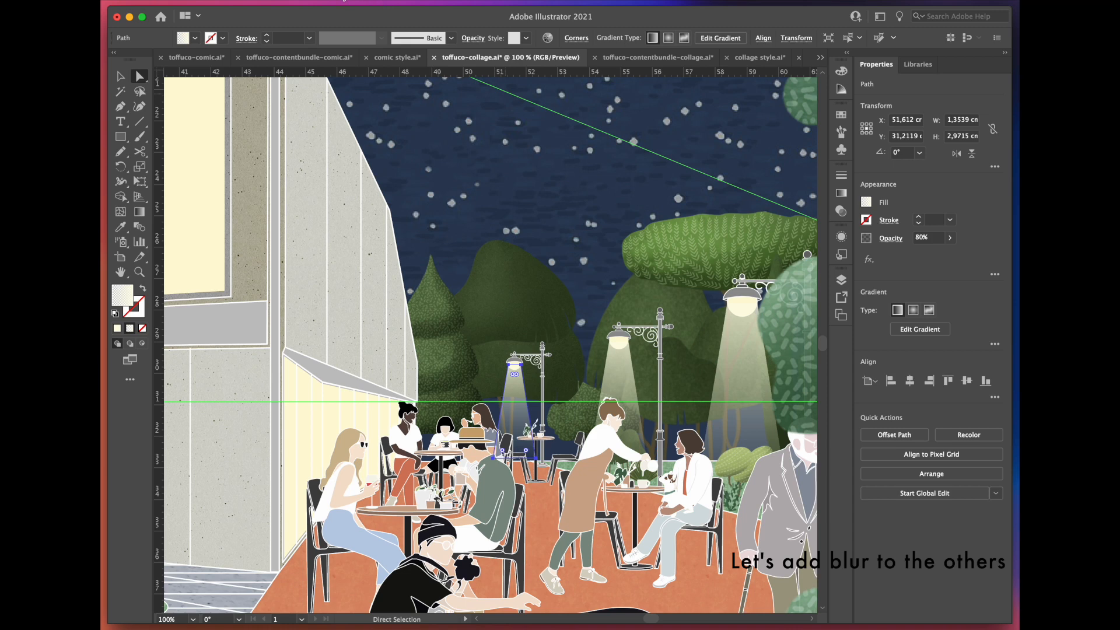
click(345, 2)
mouse_move(457, 267)
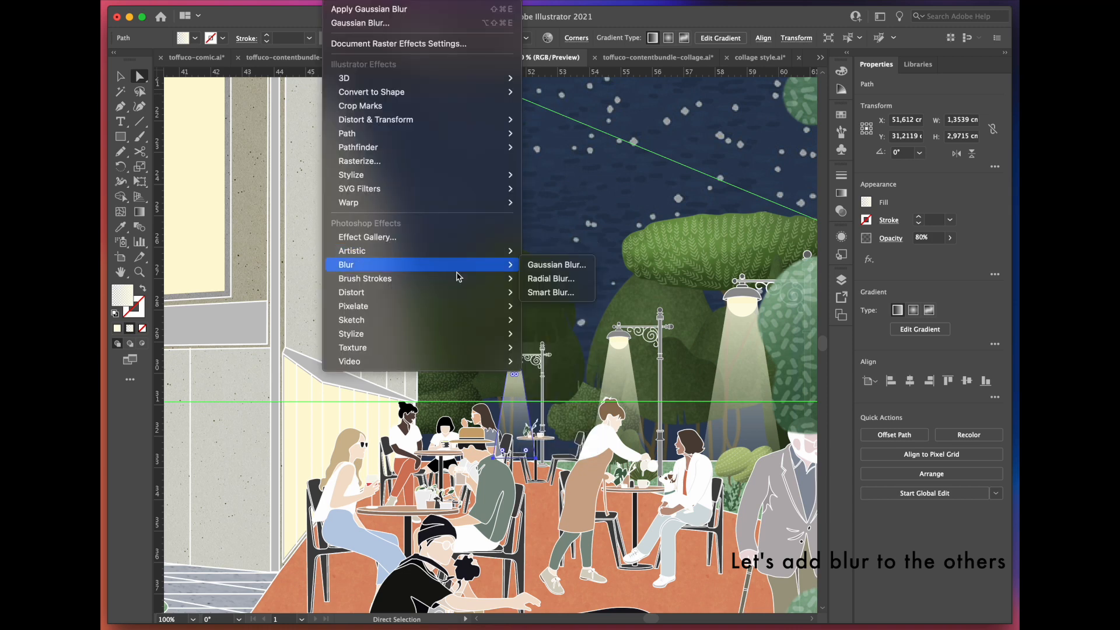
click(535, 265)
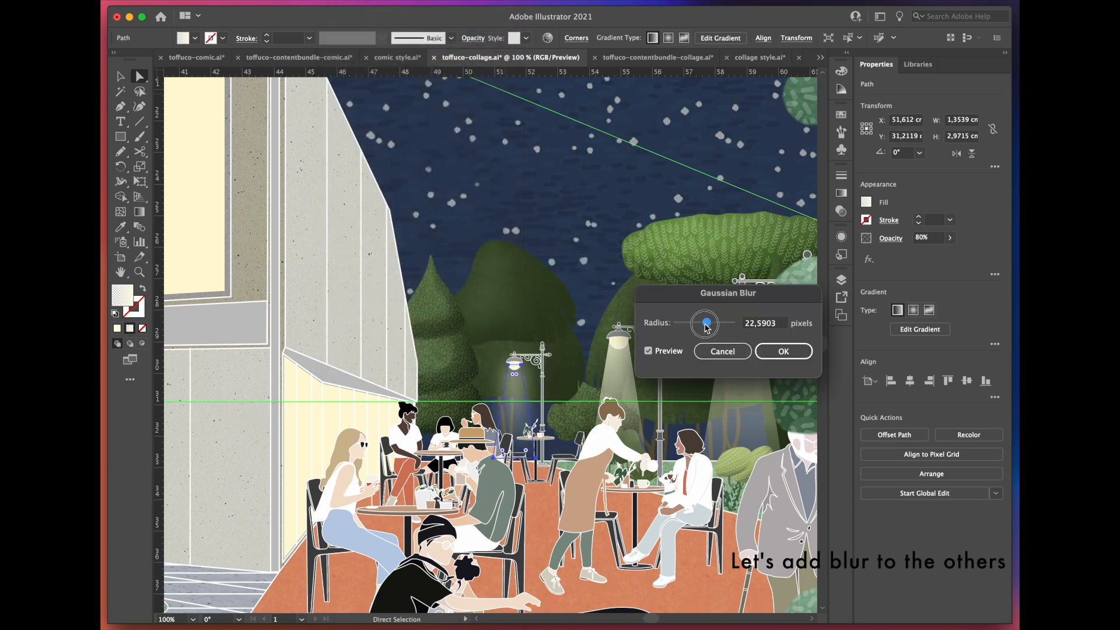
drag(710, 327, 699, 328)
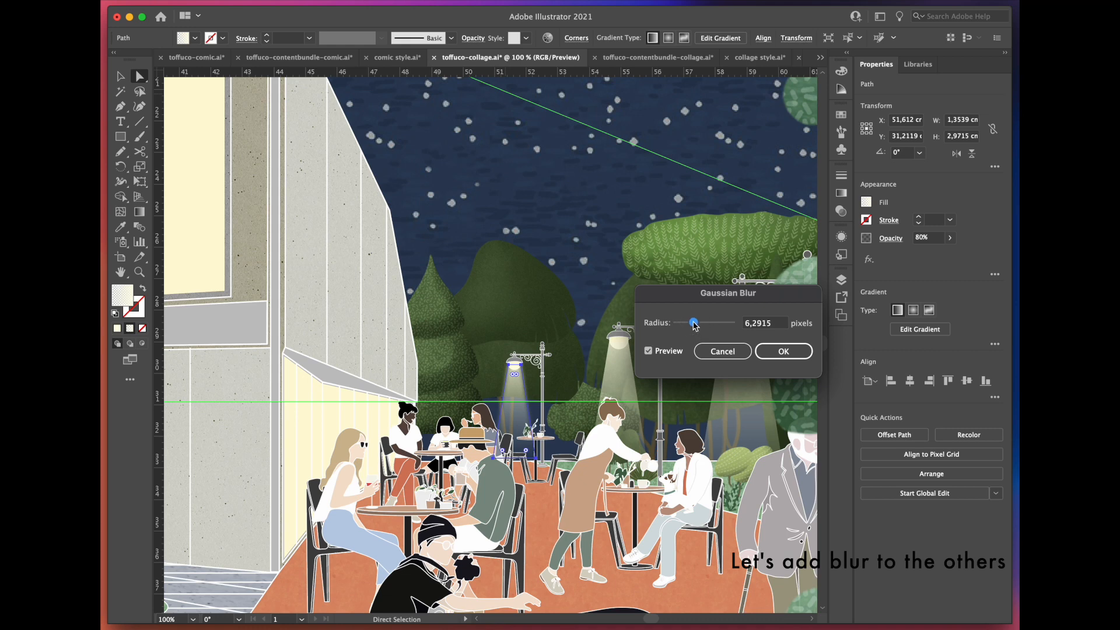
click(783, 351)
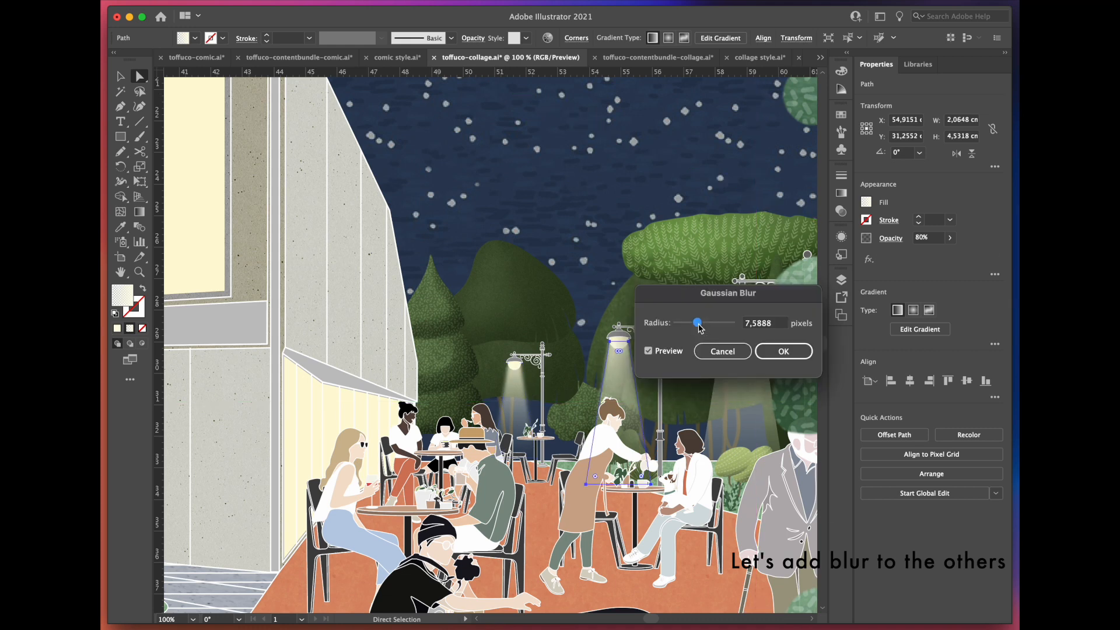
Step: Blur the remaining lamp lights with Gaussian Blur, using about 7.6 pixels on the second-smallest lamp and about 19.4 pixels on the large park lamp
click(784, 351)
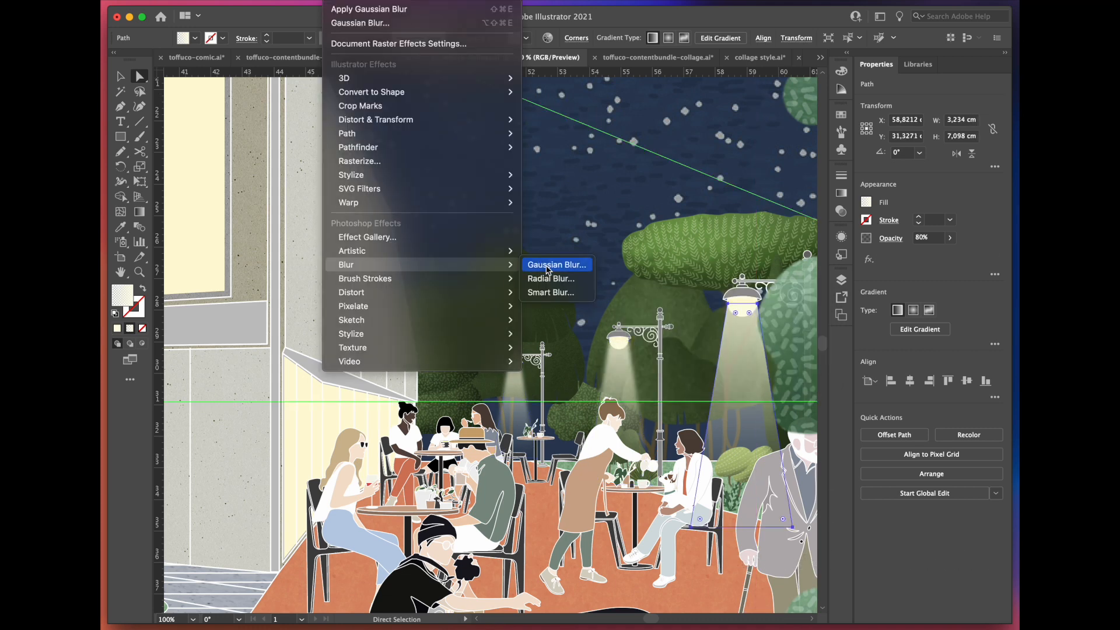
click(562, 258)
click(616, 307)
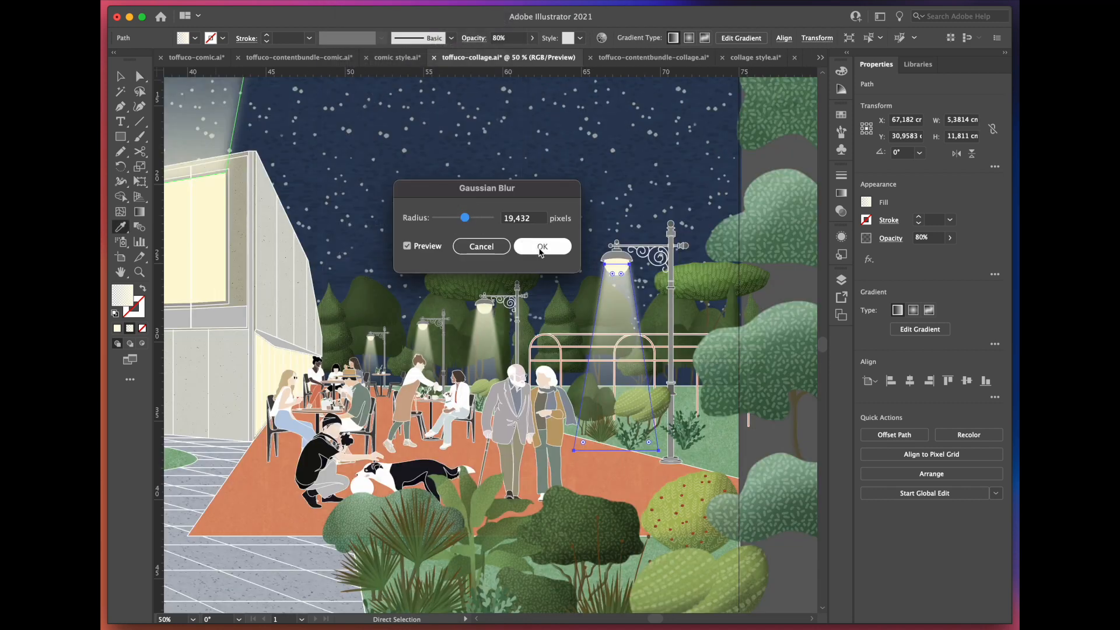
click(541, 246)
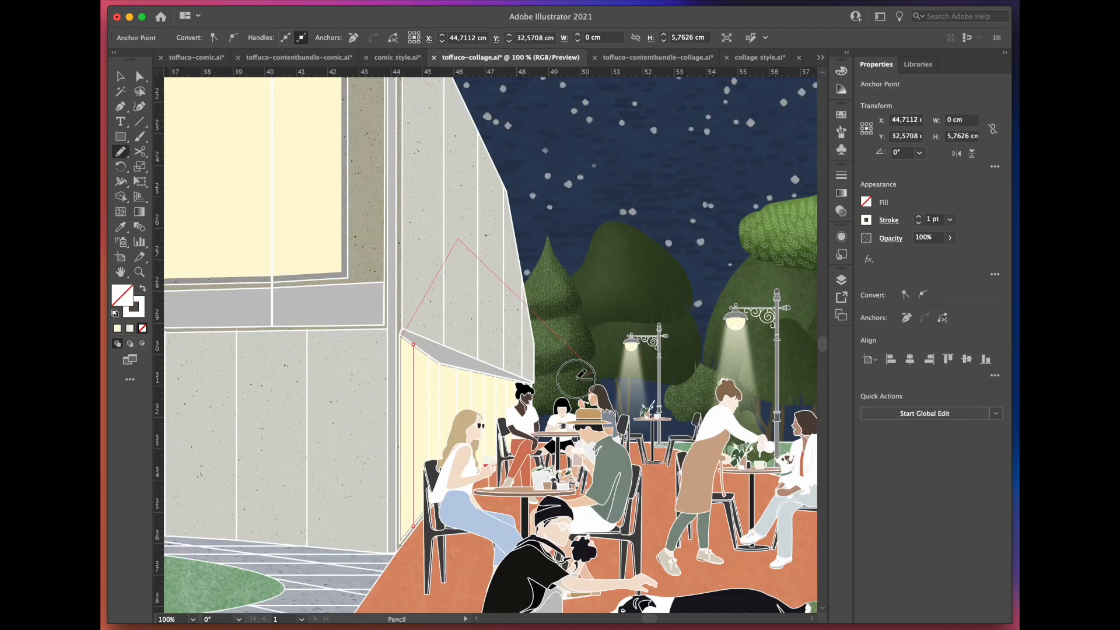
Step: Draw a light shape above the lit ground-floor window beside the café tables and sample the lamp light's gradient onto it
drag(437, 370, 433, 372)
key(i)
click(612, 361)
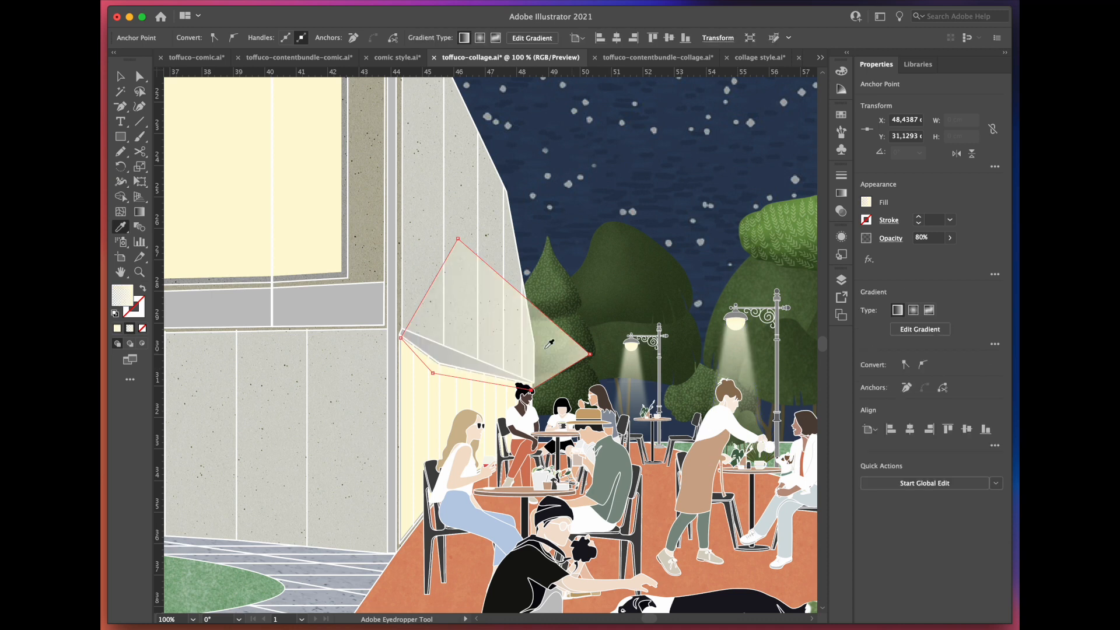
Step: Angle the light shape's gradient diagonally so it fades from the ground-floor window up towards the trees
click(933, 329)
click(590, 315)
mouse_move(592, 335)
mouse_down()
mouse_move(440, 423)
mouse_move(301, 419)
mouse_up()
mouse_move(407, 425)
mouse_down()
mouse_move(491, 369)
mouse_move(483, 361)
mouse_up()
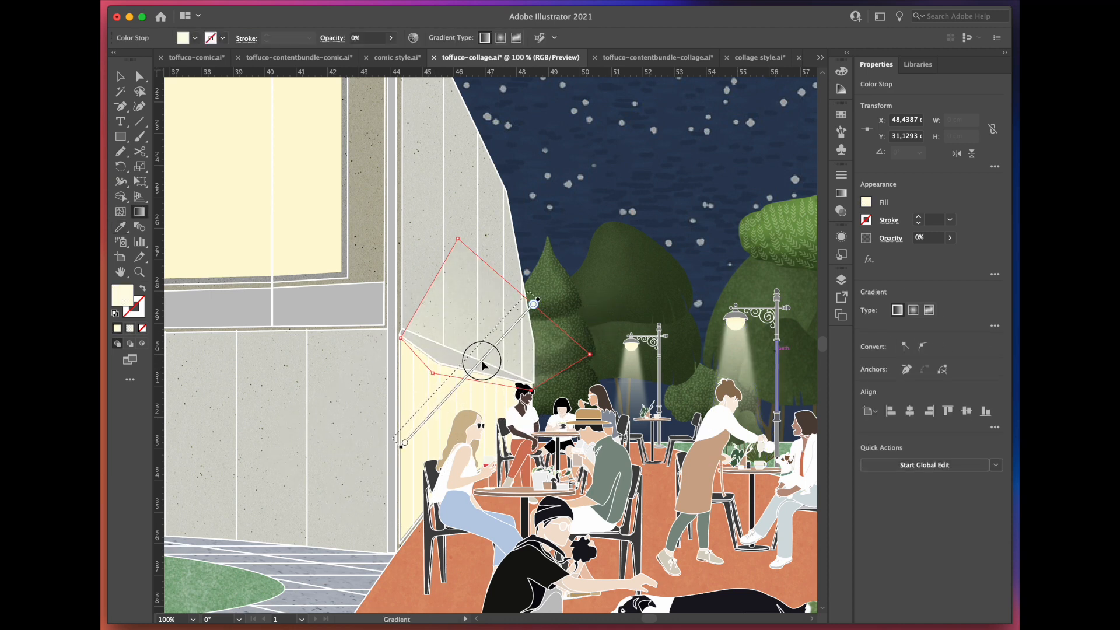
drag(391, 440, 513, 338)
Step: Apply a Gaussian Blur with a radius of about 19.4 pixels to the light shape above the ground-floor window
click(120, 77)
click(632, 200)
click(557, 356)
click(340, 1)
mouse_move(464, 265)
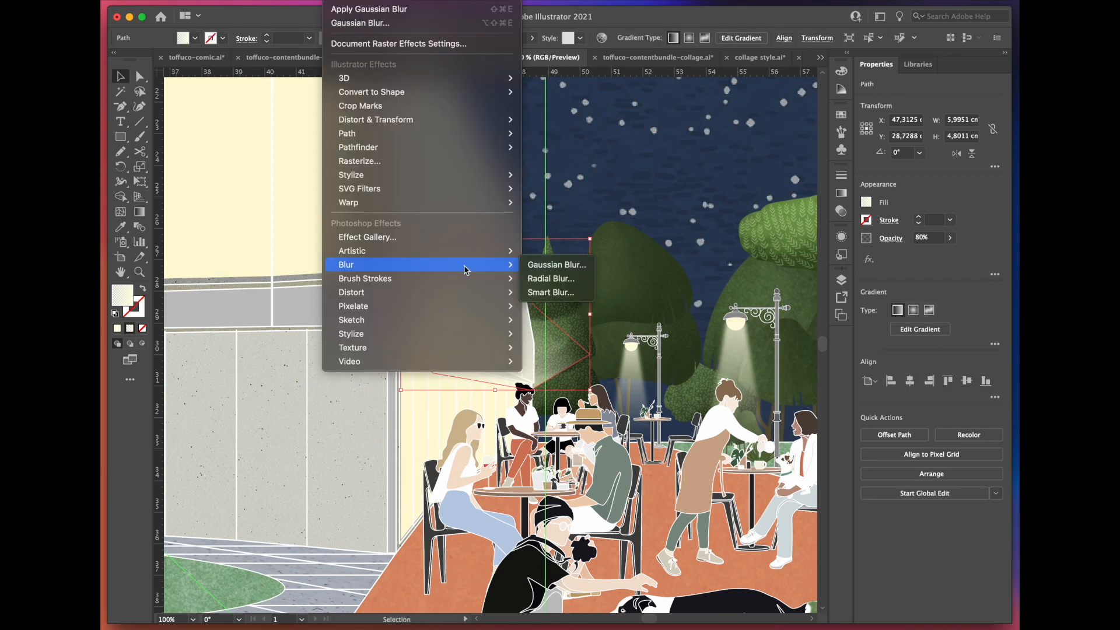
click(544, 265)
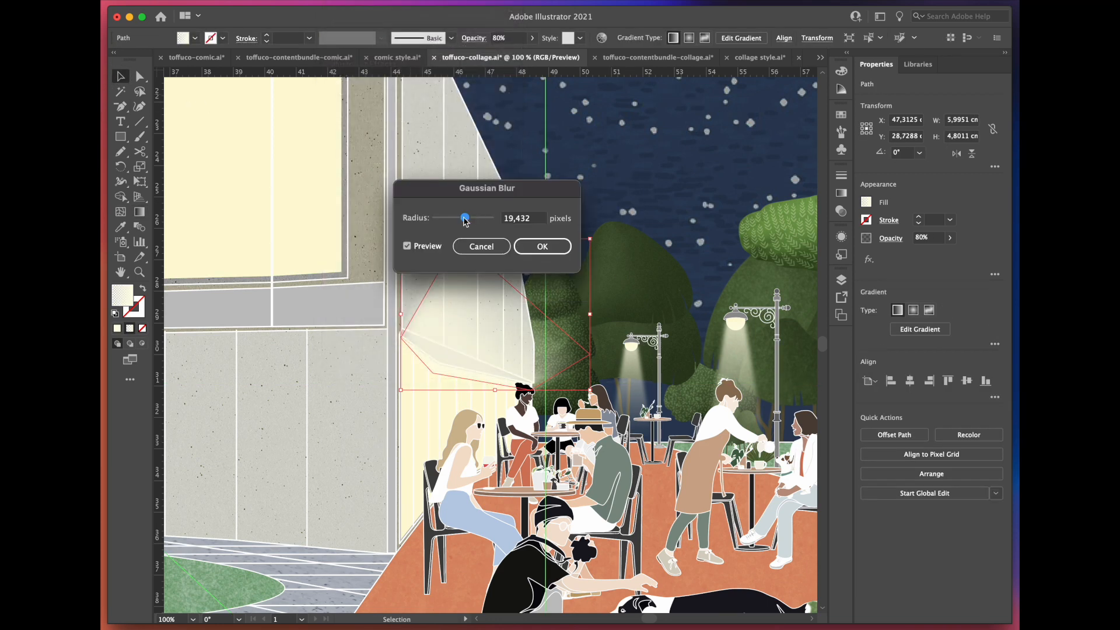
click(543, 247)
Step: Reshape the blurred light above the ground-floor window by moving its anchor points, and deselect it
key(super+plus)
key(a)
drag(550, 433, 541, 510)
drag(637, 377, 665, 387)
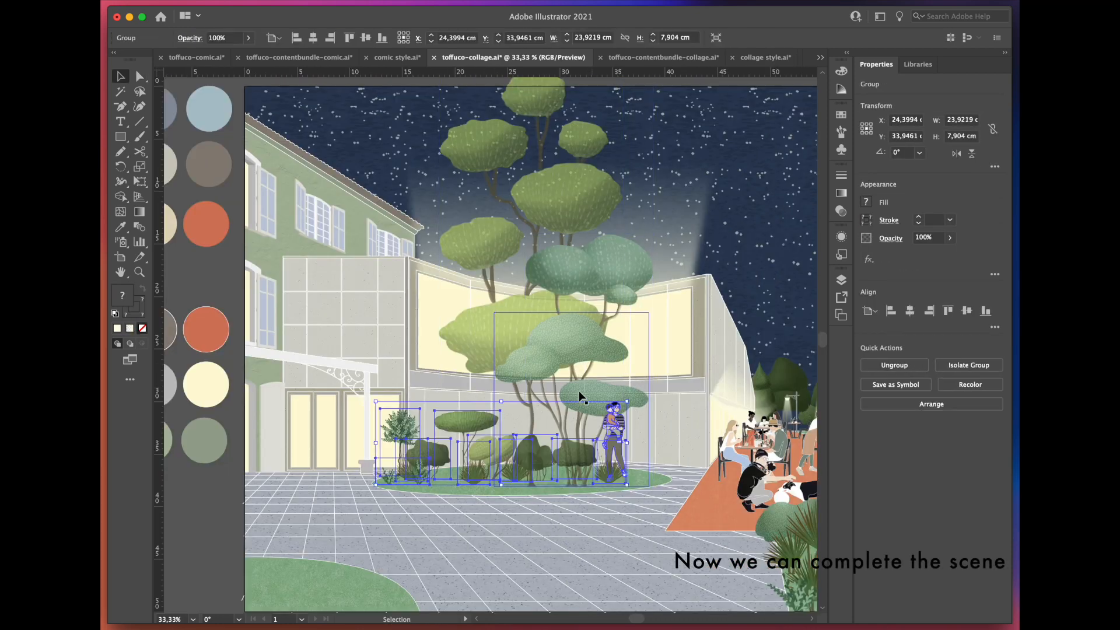
key(super+shift+a)
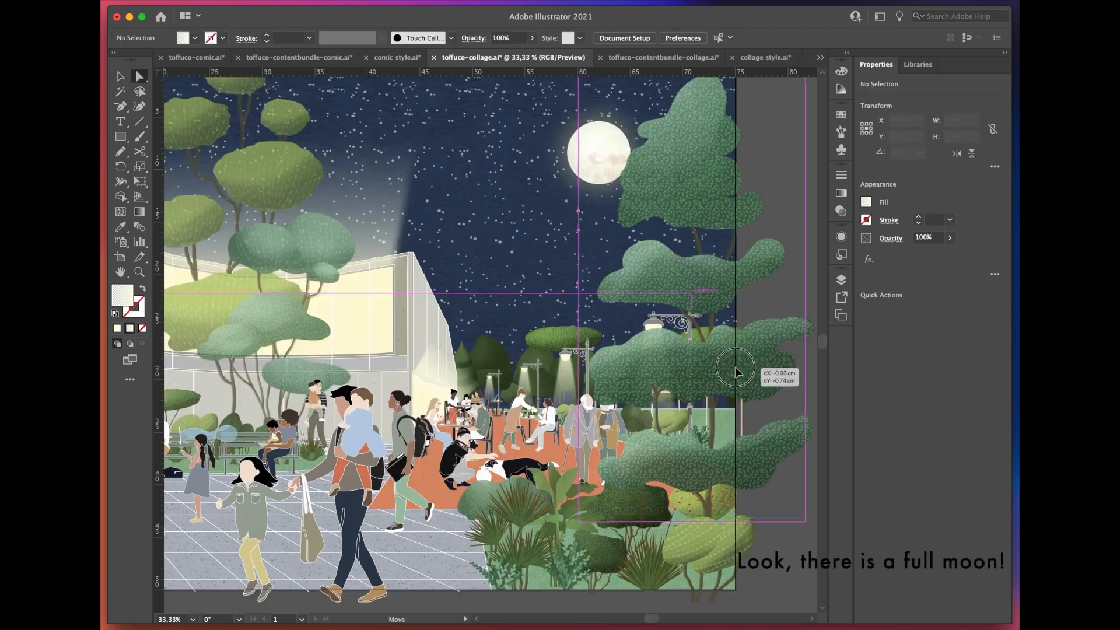
Step: Add the foreground bushes and stretch the Merkland terrazzo texture over the whole scene at 30% opacity
click(739, 370)
drag(183, 186, 314, 408)
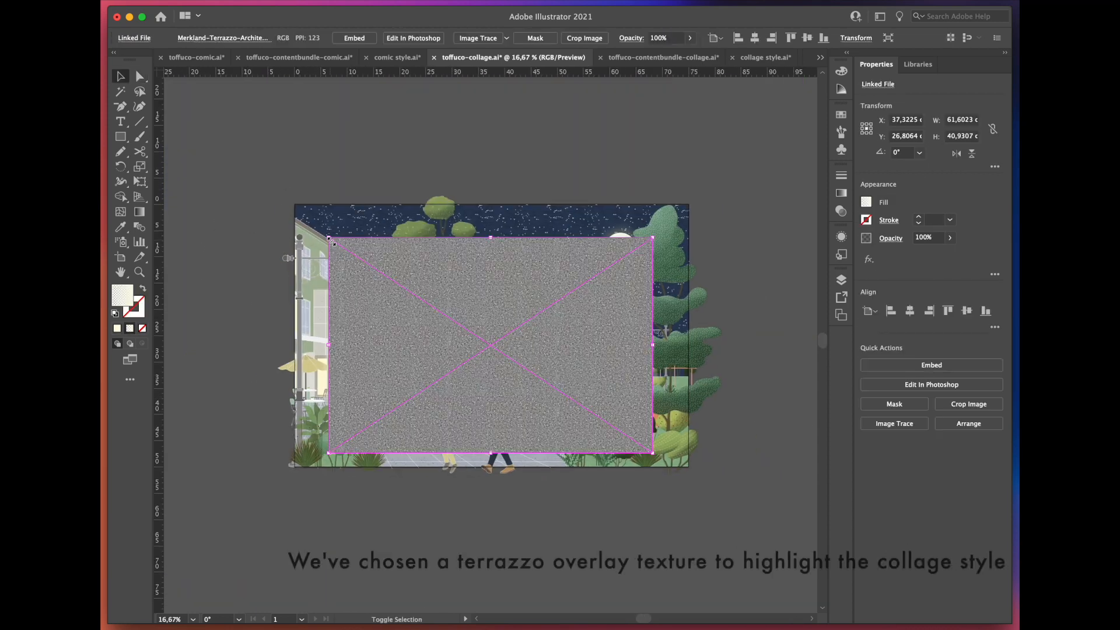
drag(292, 210, 272, 170)
drag(653, 452, 715, 483)
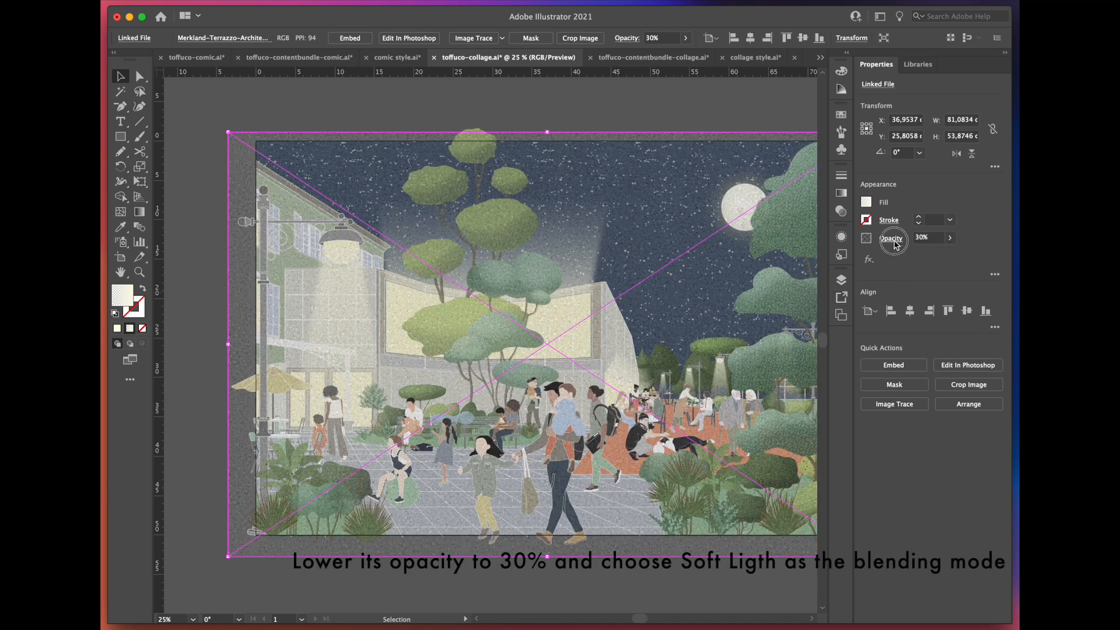
Step: Set the terrazzo overlay's blend mode to Soft Light
click(894, 241)
click(787, 261)
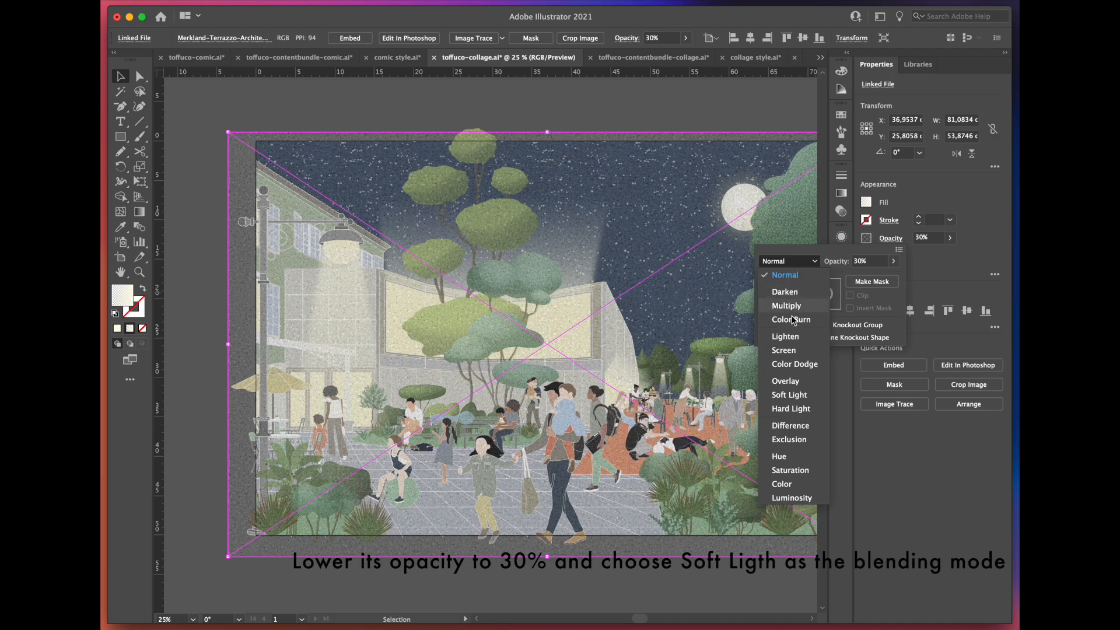
click(789, 394)
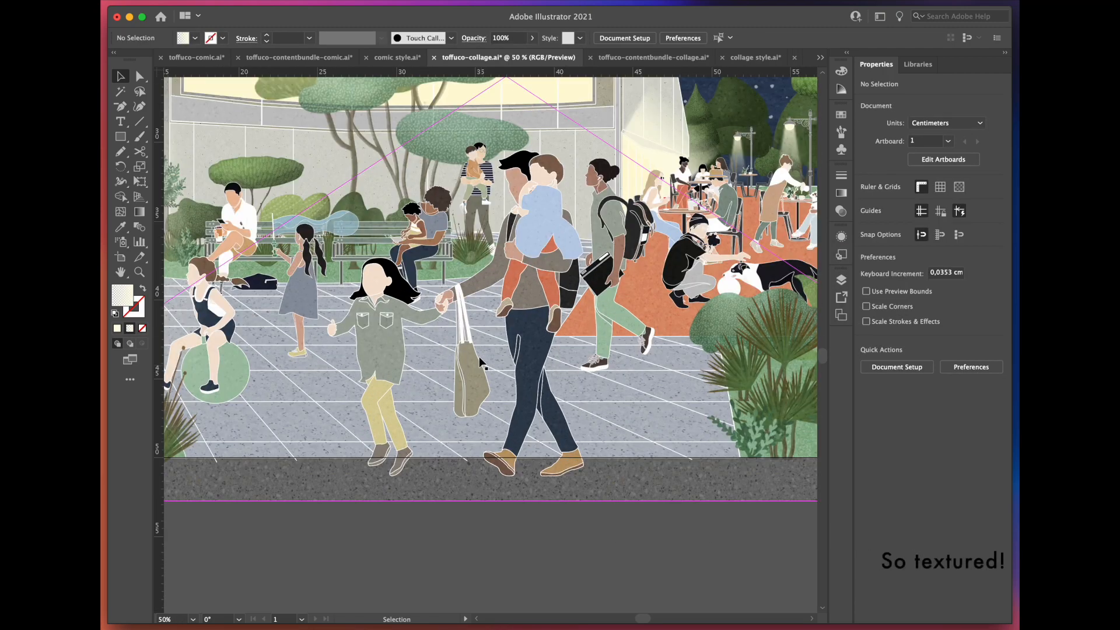
Step: Draw a rectangle matching the artboard over the scene and use it as a clipping mask for all the artwork
scroll(484, 284, up, 1)
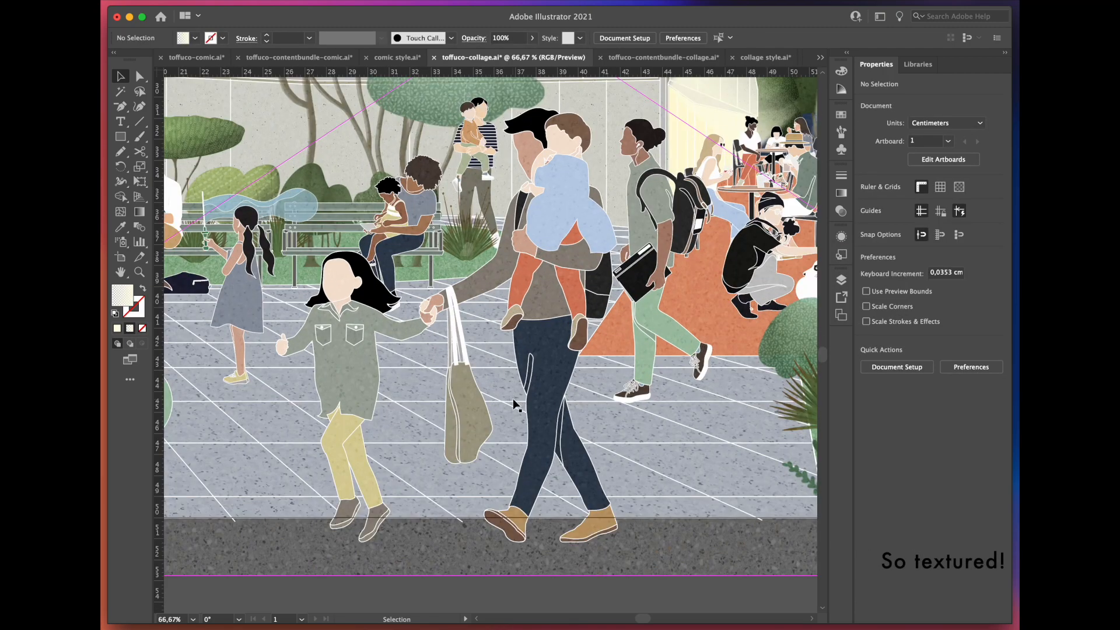
scroll(512, 398, down, 2)
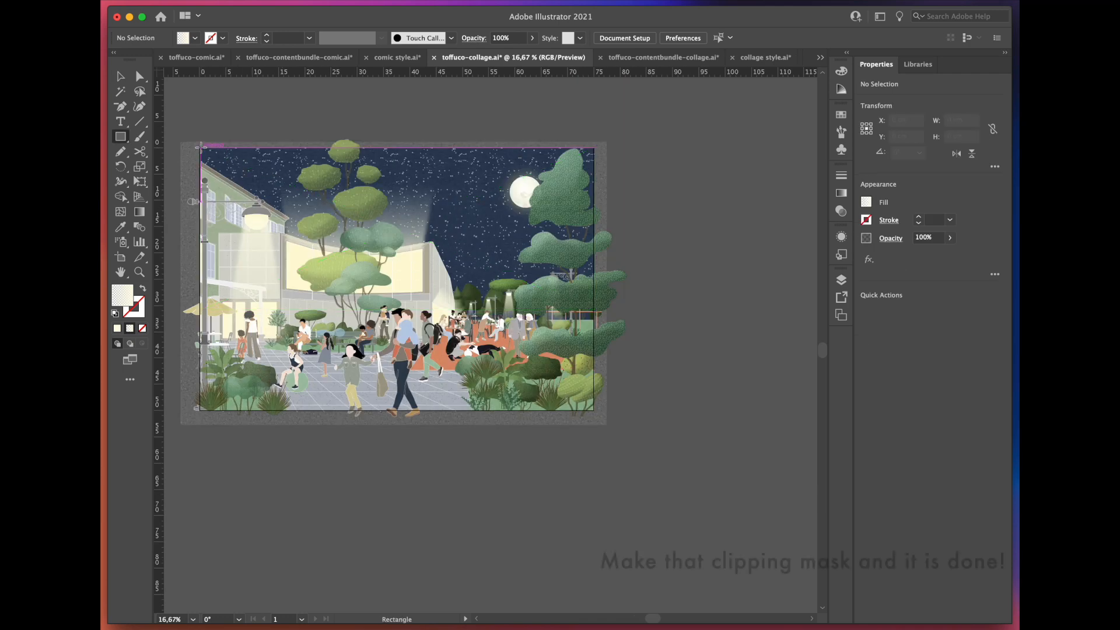
drag(200, 147, 583, 407)
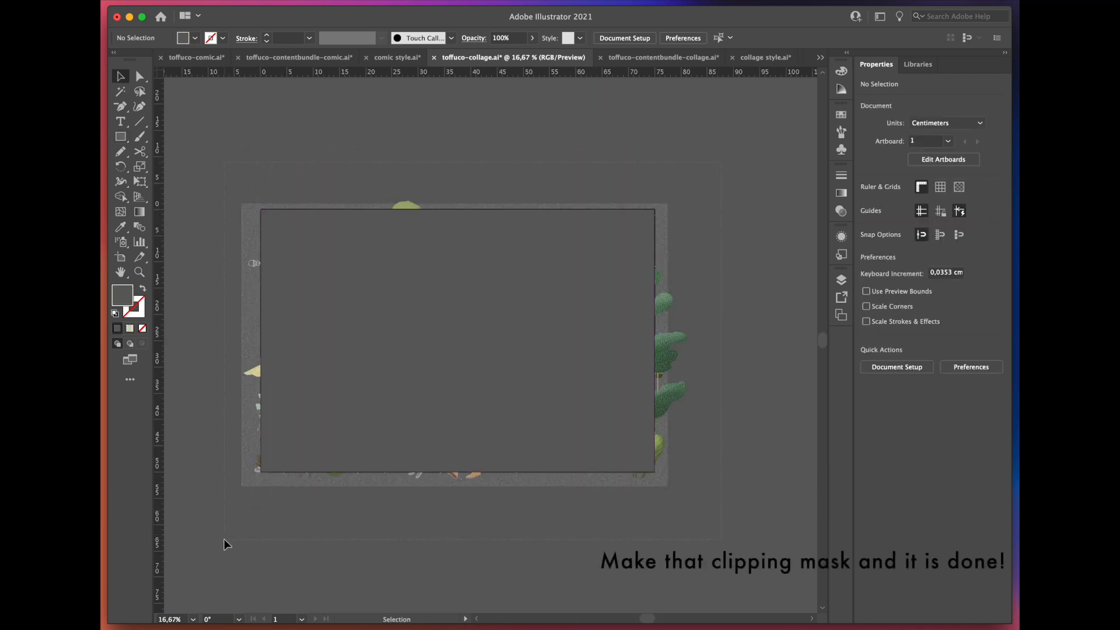
key(super+a)
click(931, 403)
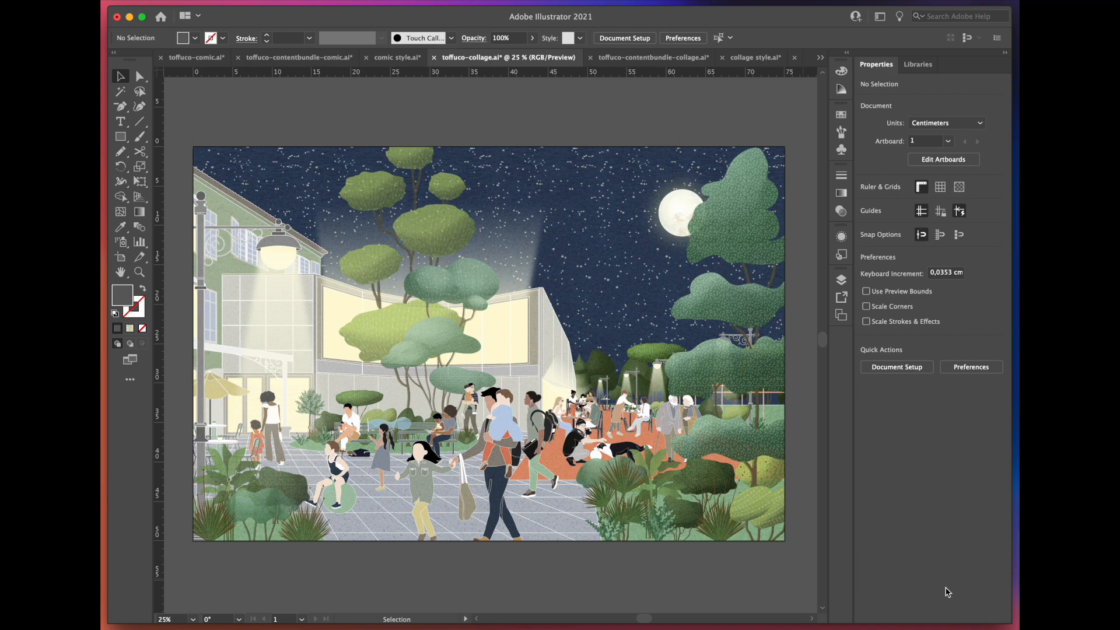
Step: Examine the textures, people, plants and lighting of the clipped collage up close across the scene
scroll(208, 543, up, 3)
drag(700, 383, 610, 458)
drag(799, 566, 403, 580)
drag(740, 324, 353, 290)
drag(762, 123, 595, 455)
drag(280, 180, 657, 168)
drag(325, 220, 533, 144)
drag(245, 193, 652, 344)
drag(283, 503, 365, 260)
drag(397, 335, 407, 250)
drag(797, 599, 586, 453)
drag(741, 189, 614, 339)
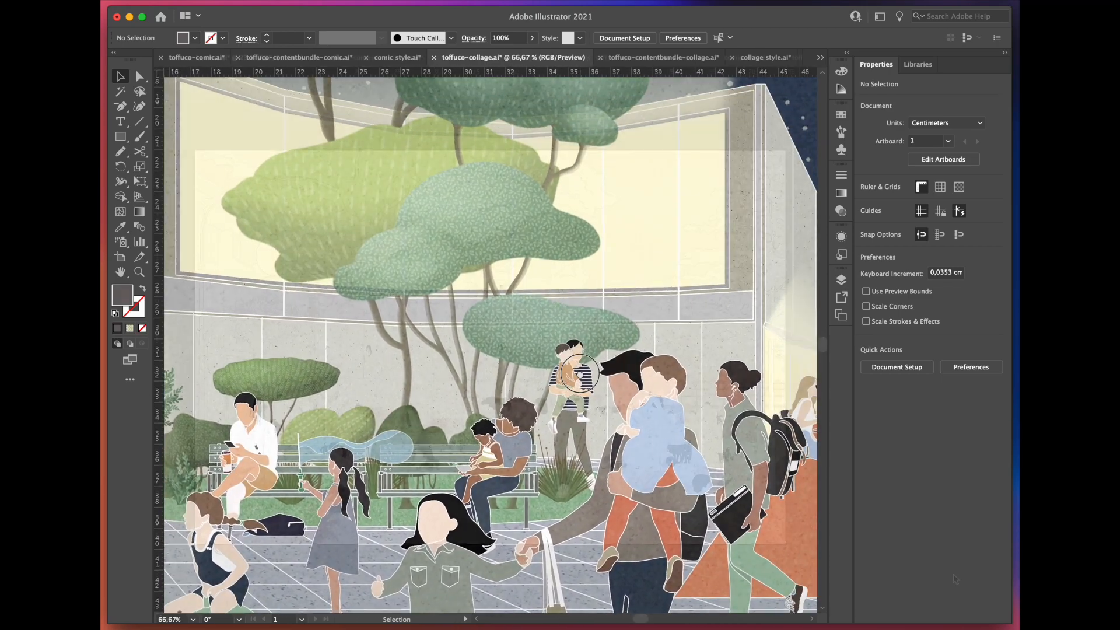